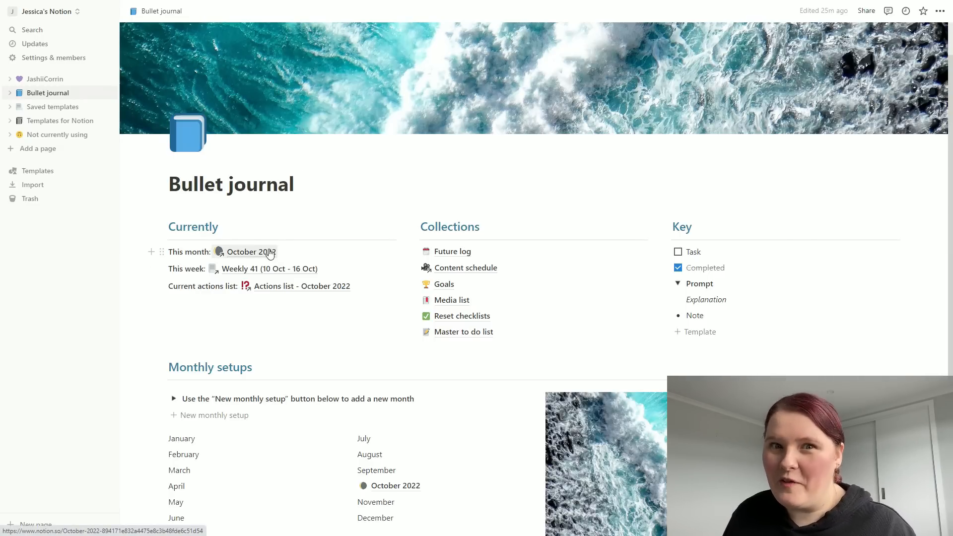
# - Open the October 2022 page and look through its priorities, weeklies, goals and Future log calendar
pyautogui.click(270, 252)
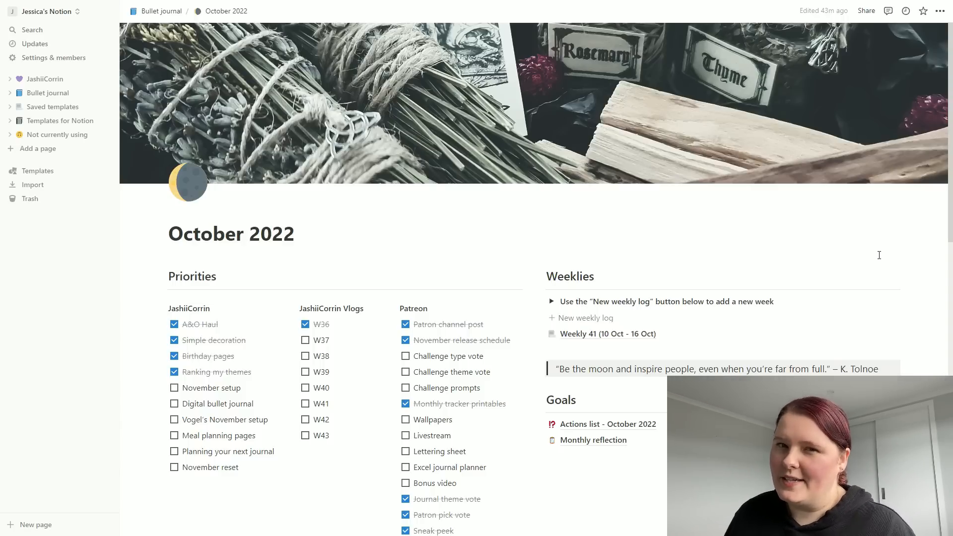
pyautogui.scroll(-1, 879, 255)
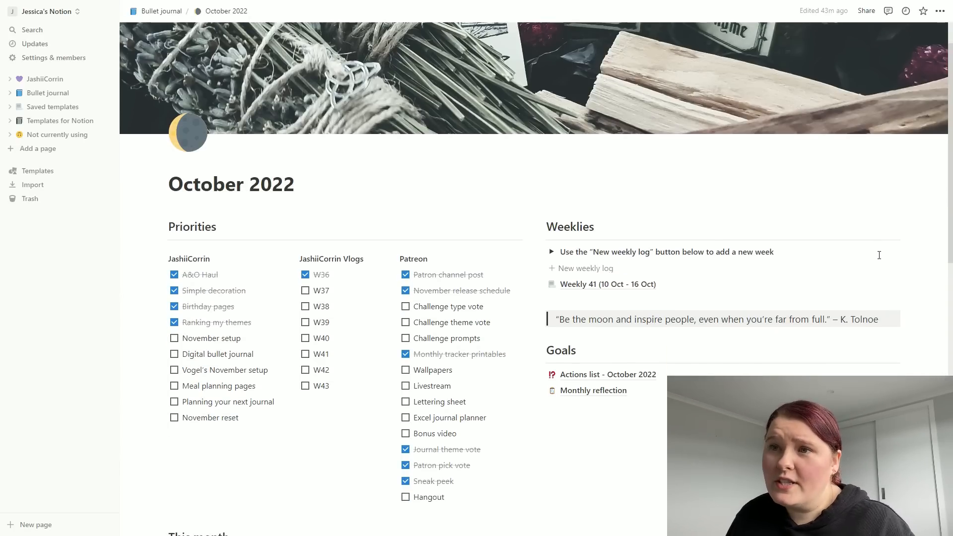
pyautogui.scroll(-1, 879, 255)
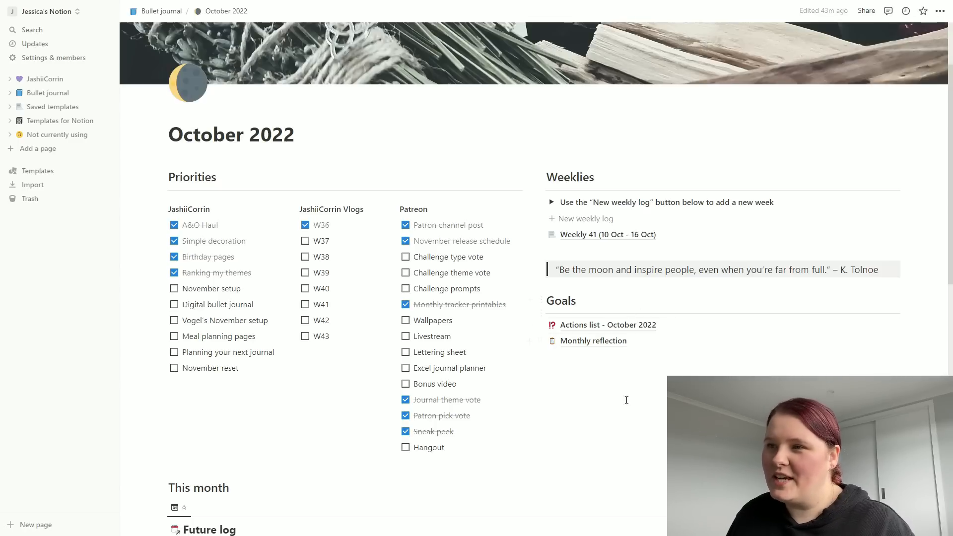
pyautogui.scroll(-8, 626, 411)
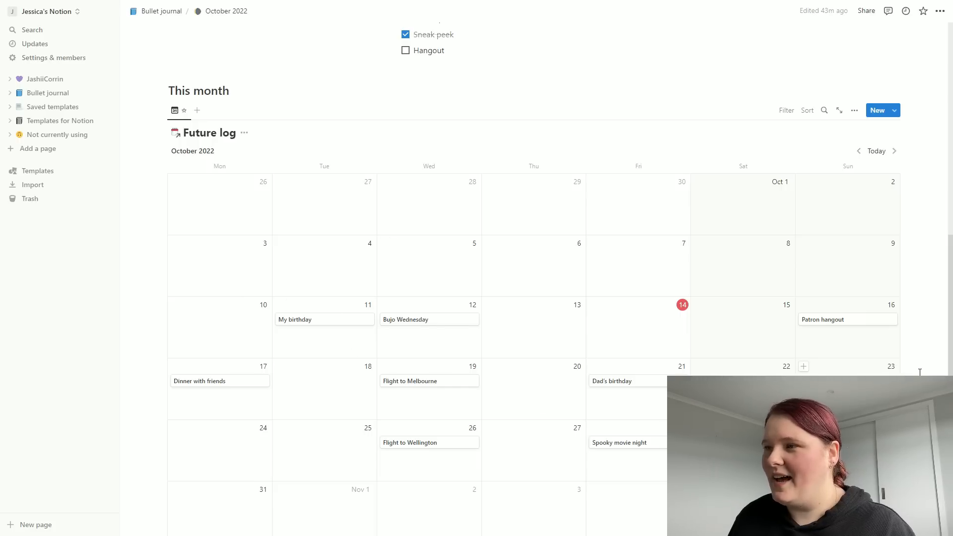
pyautogui.scroll(-1, 918, 372)
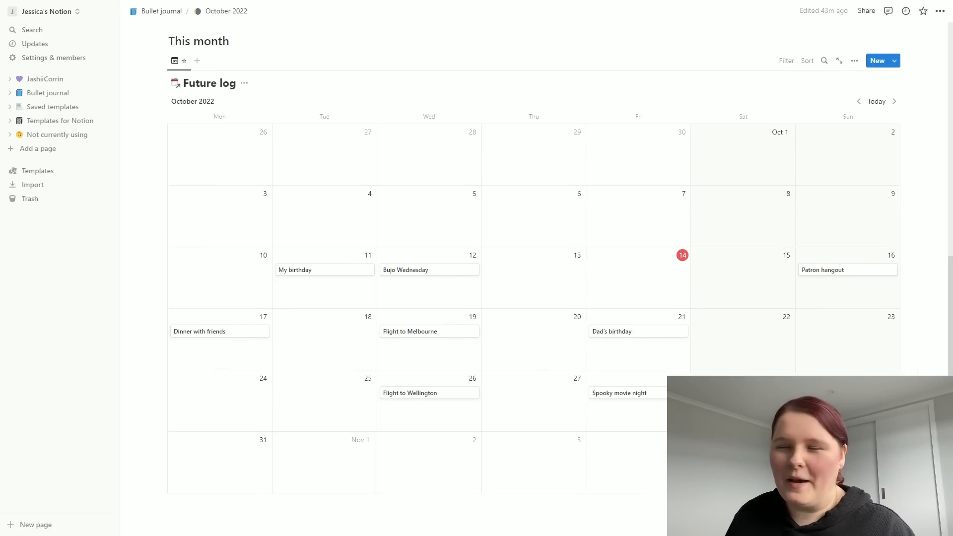
pyautogui.scroll(9, 914, 377)
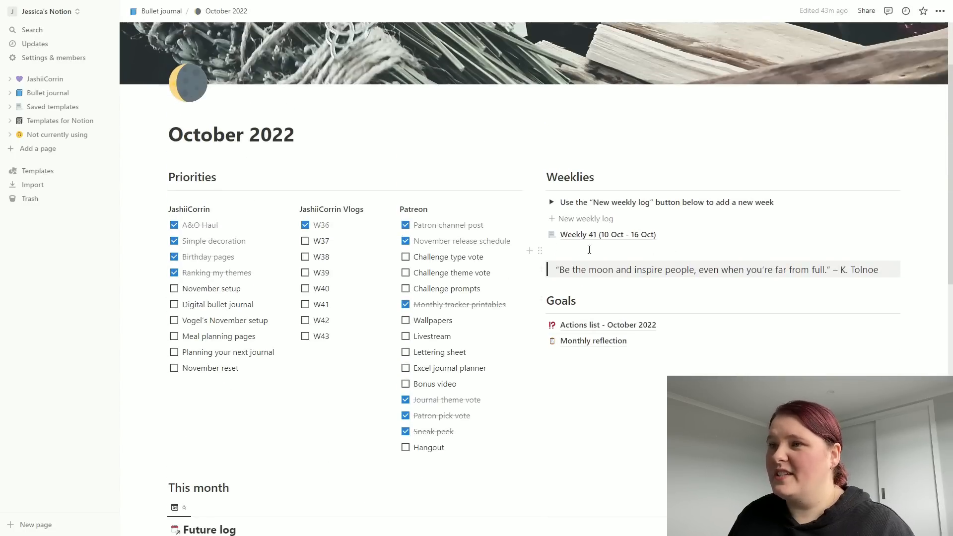
# - Open the Weekly 41 (10 Oct - 16 Oct) log and review its daily logs, habit tracker and weekly reflection
pyautogui.click(612, 233)
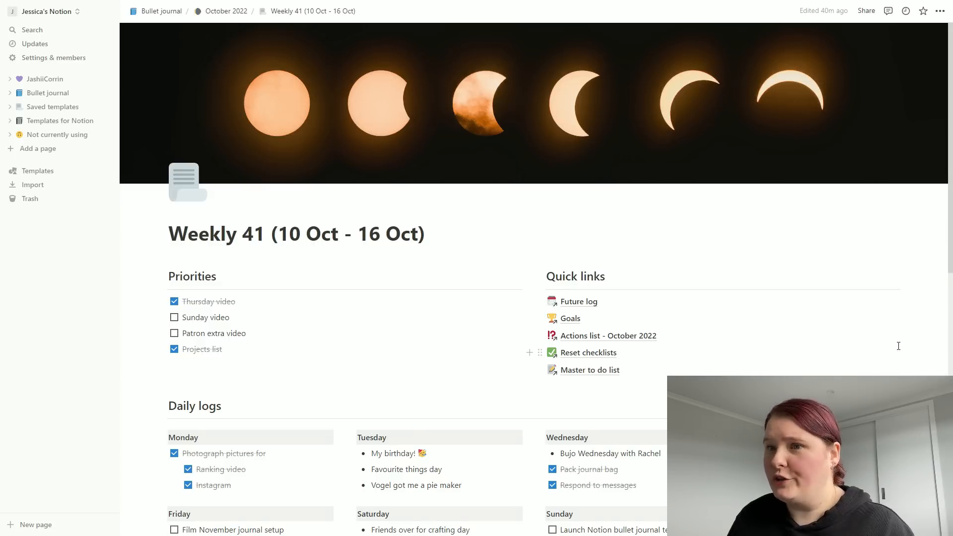
pyautogui.scroll(-3, 898, 346)
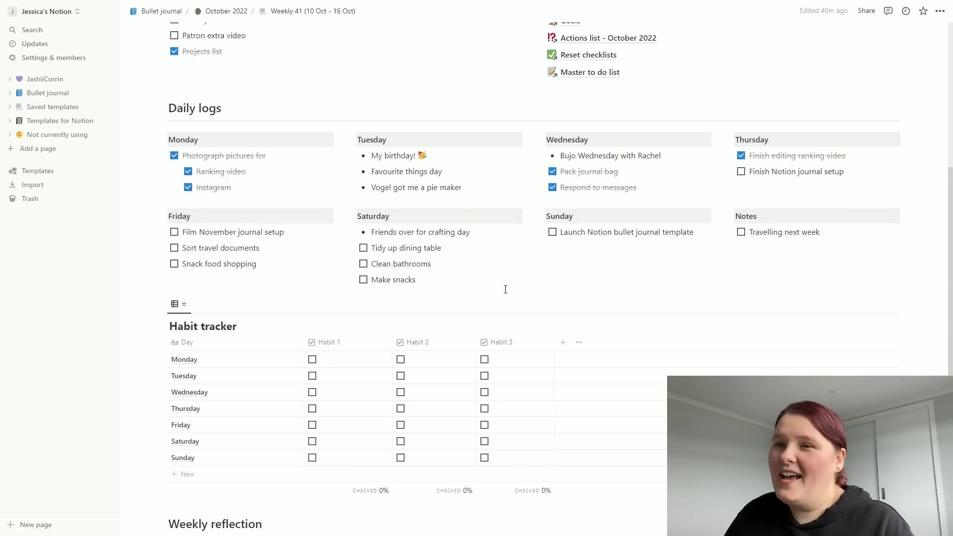
pyautogui.scroll(-4, 505, 289)
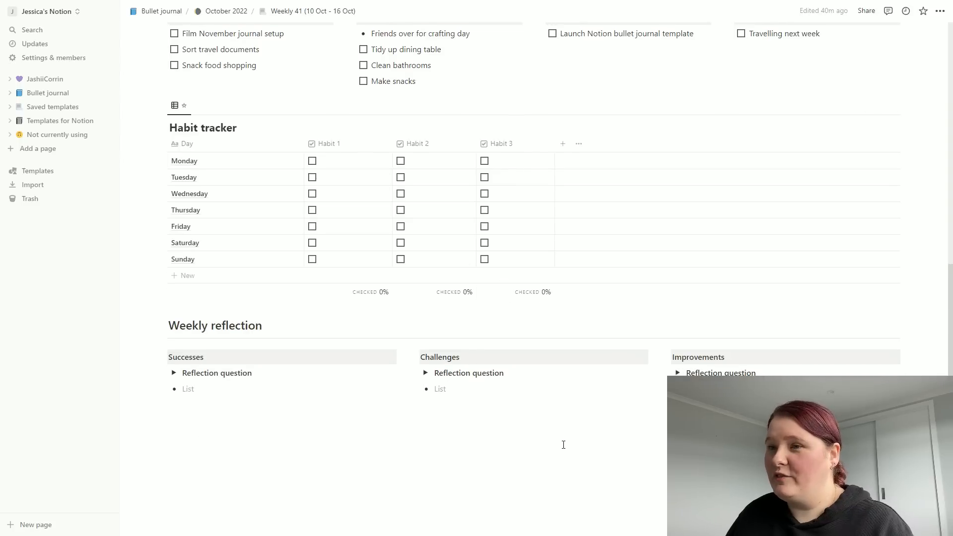
# - Expand the reflection questions under Successes, Challenges and Improvements in the weekly reflection
pyautogui.click(174, 373)
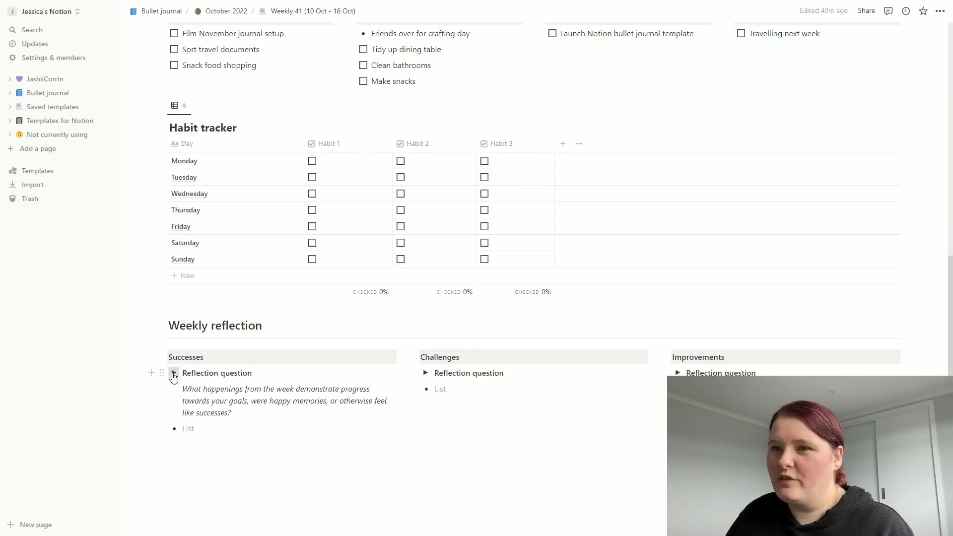
pyautogui.click(426, 373)
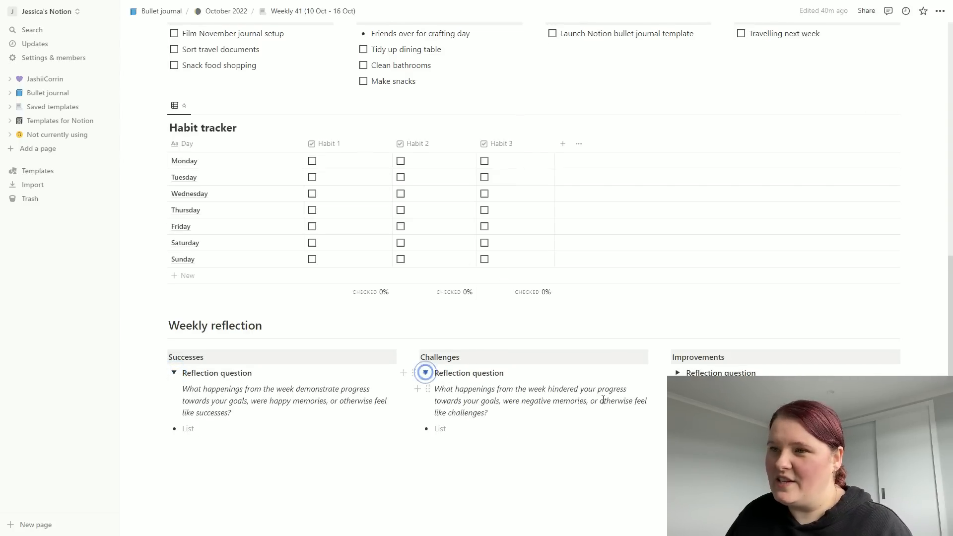
pyautogui.click(677, 373)
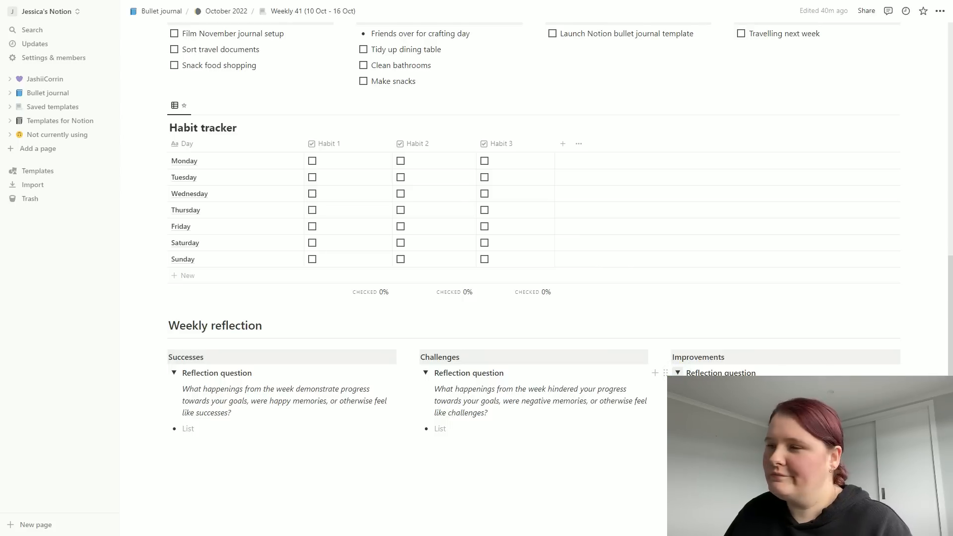
# - Return to the October 2022 page and view its October actions list and Monthly reflection pages in turn
pyautogui.click(227, 13)
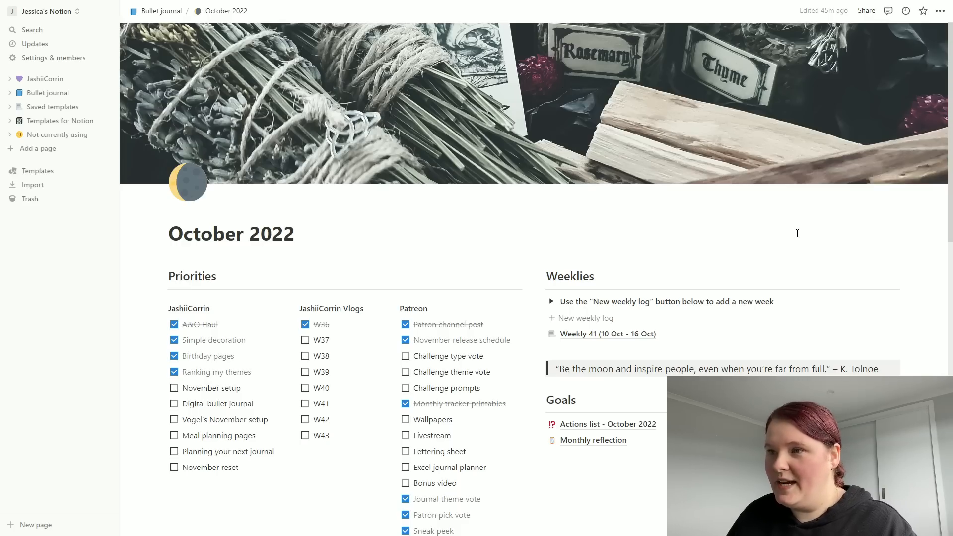
pyautogui.scroll(-3, 797, 233)
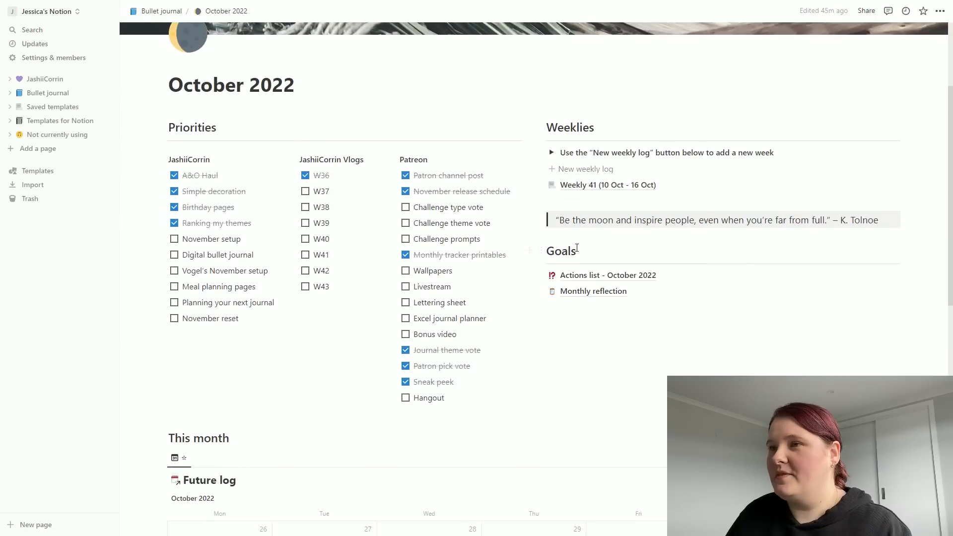
pyautogui.click(632, 280)
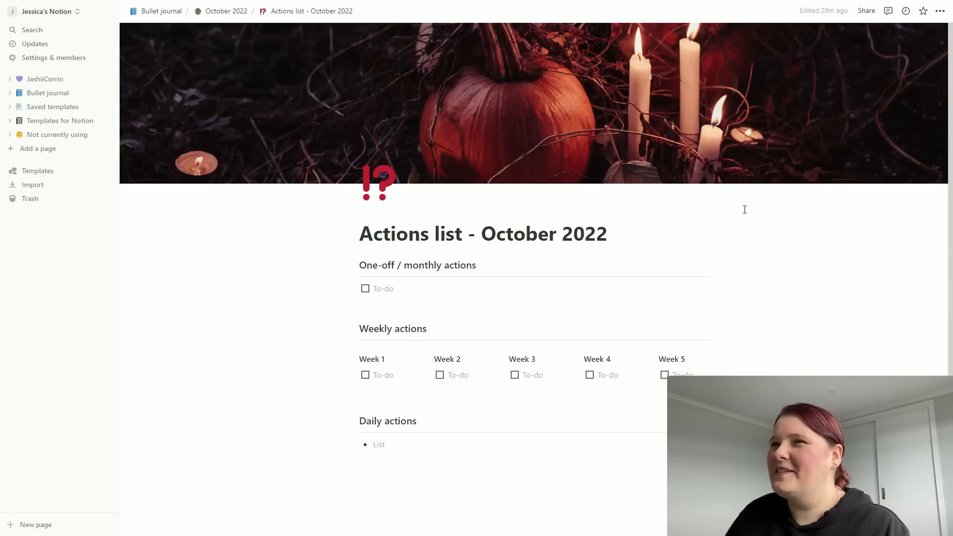
pyautogui.click(230, 13)
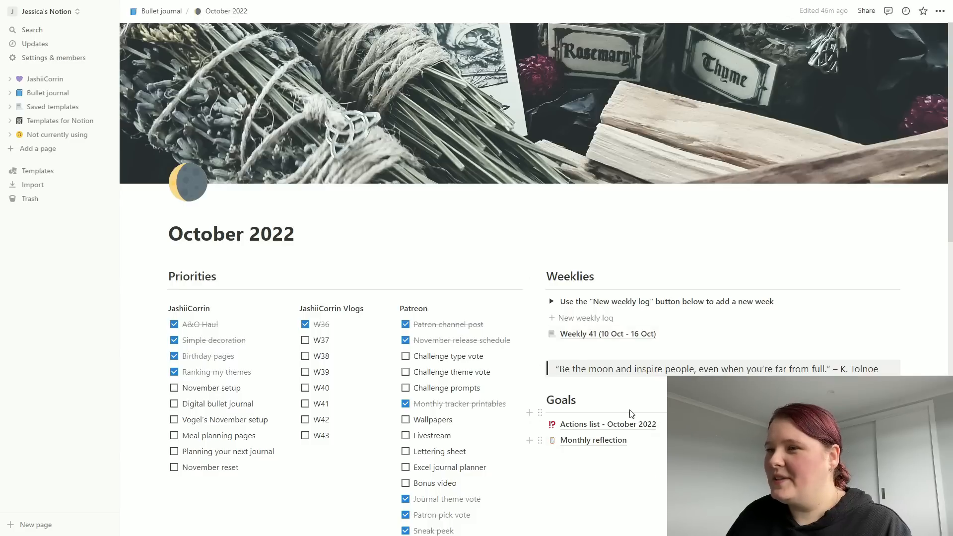
pyautogui.click(613, 442)
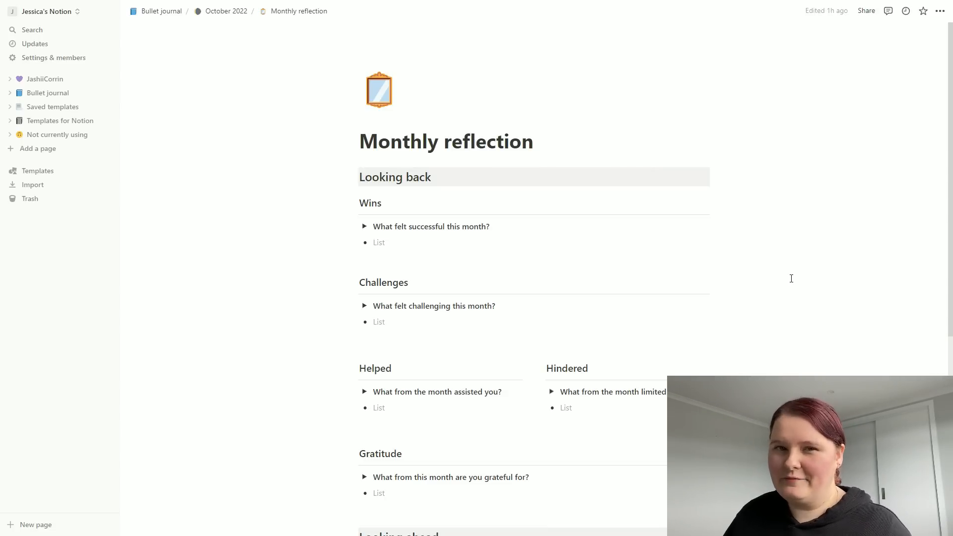
# - Add a new monthly setup page from the Bullet journal page's template and title it "November 2022"
pyautogui.click(160, 10)
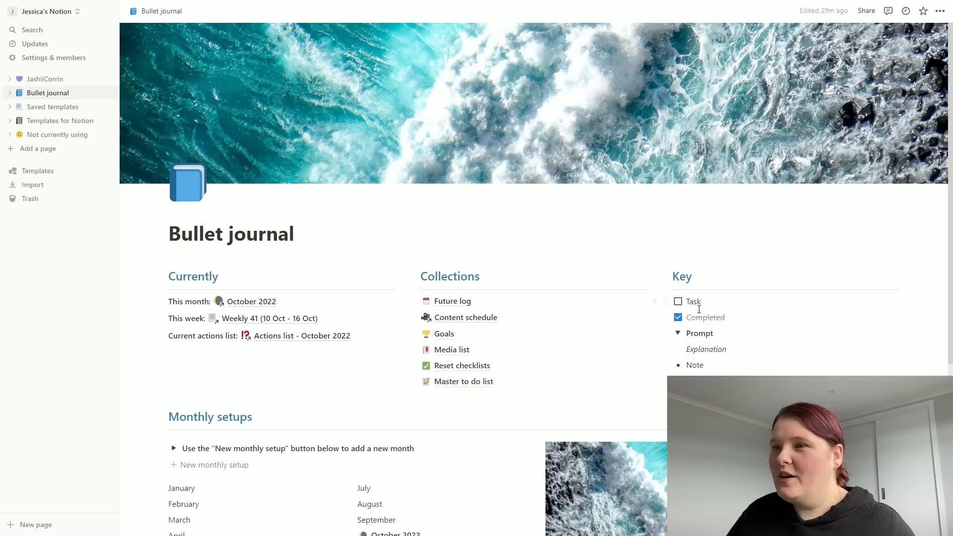
pyautogui.scroll(-3, 852, 328)
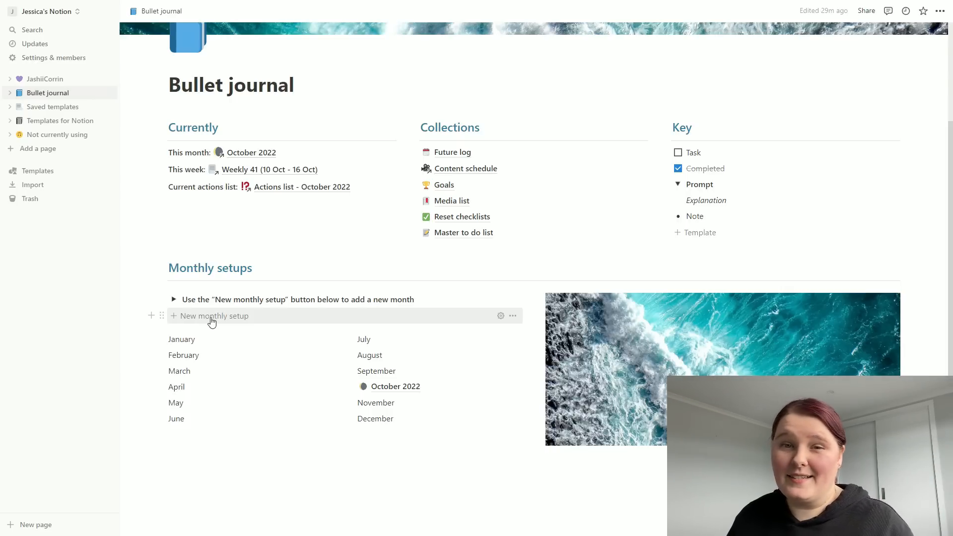
pyautogui.click(211, 321)
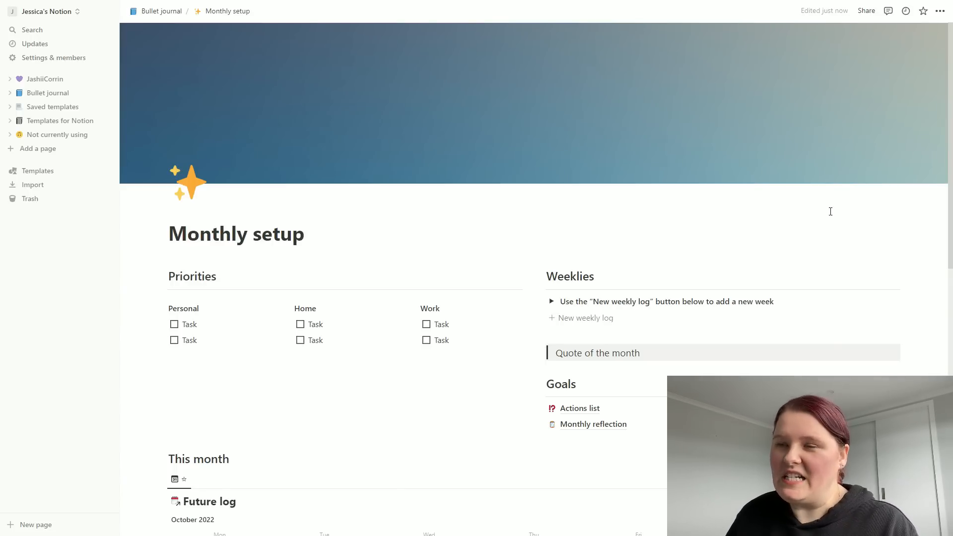
pyautogui.moveTo(310, 230); pyautogui.dragTo(168, 231)
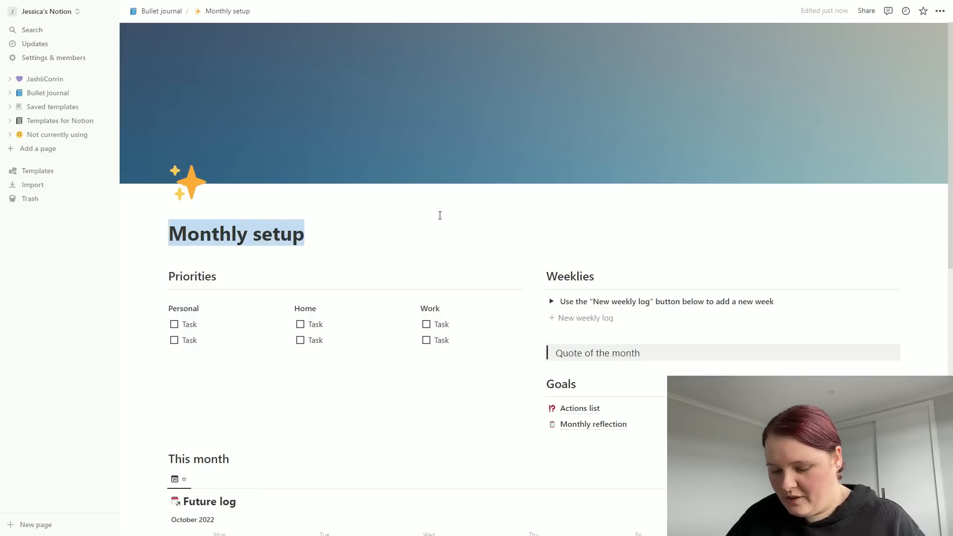
pyautogui.write('November 202')
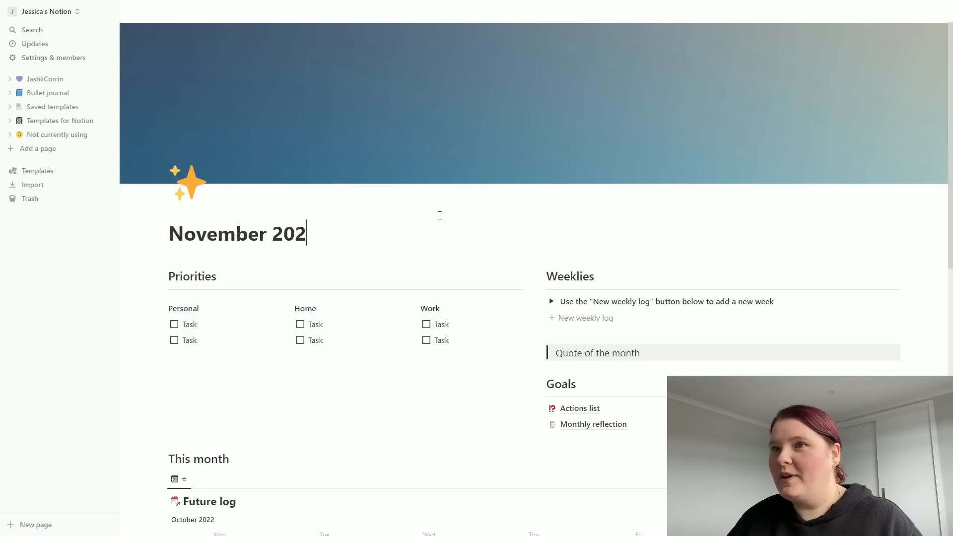
pyautogui.write('2')
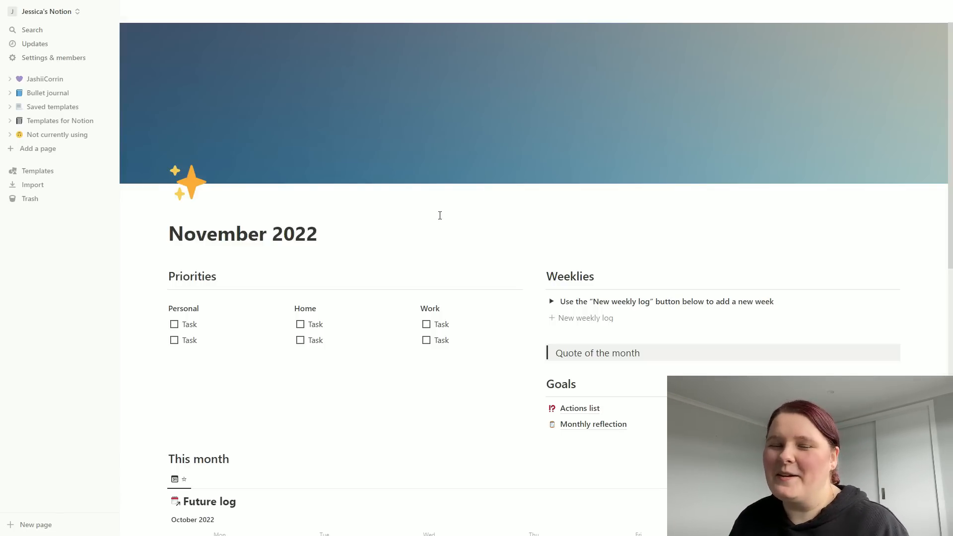
# - Change the November 2022 page icon to the sunflower emoji
pyautogui.click(187, 189)
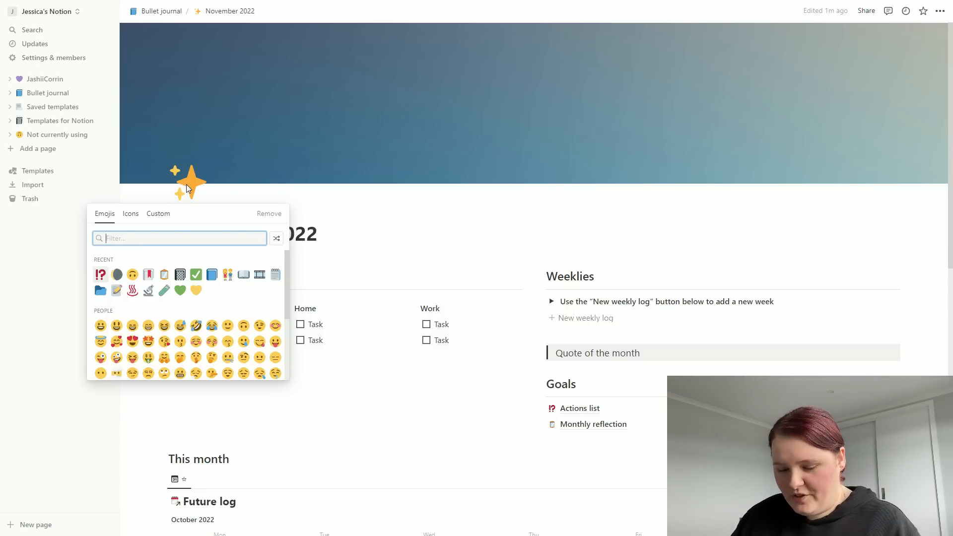
pyautogui.write('sunflower')
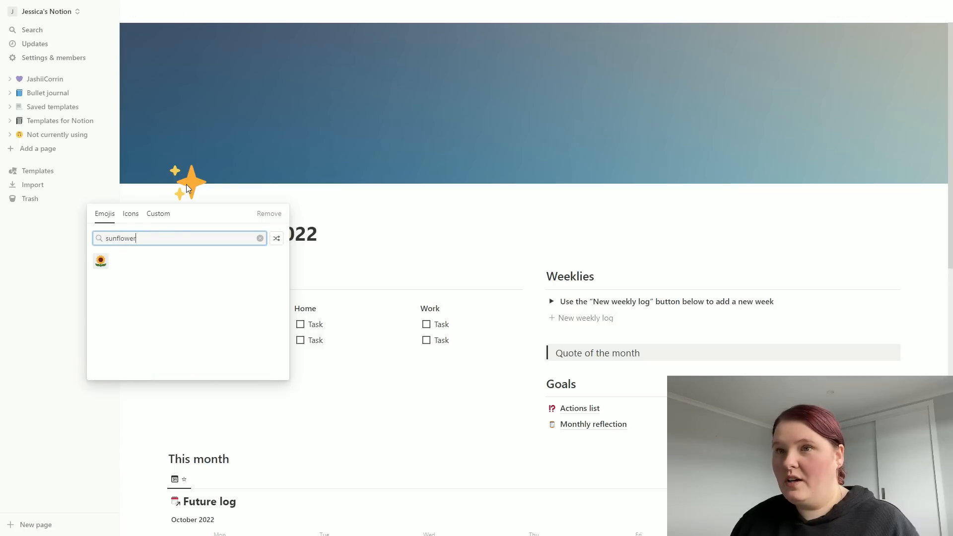
pyautogui.click(100, 261)
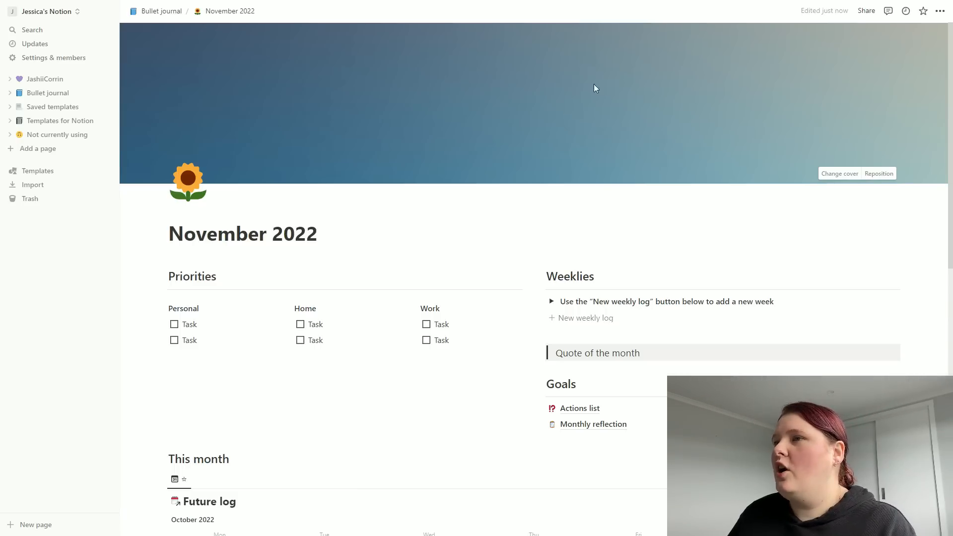
# - Replace the November 2022 page cover with an Unsplash image of a sunflower field at sunset, searching for "sunflowers"
pyautogui.click(840, 174)
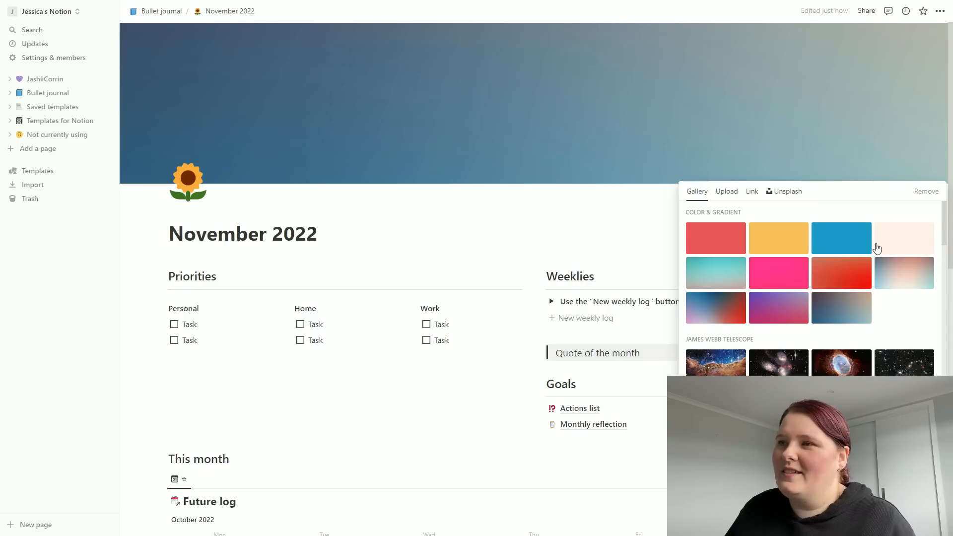
pyautogui.scroll(-3, 864, 258)
pyautogui.scroll(-5, 863, 258)
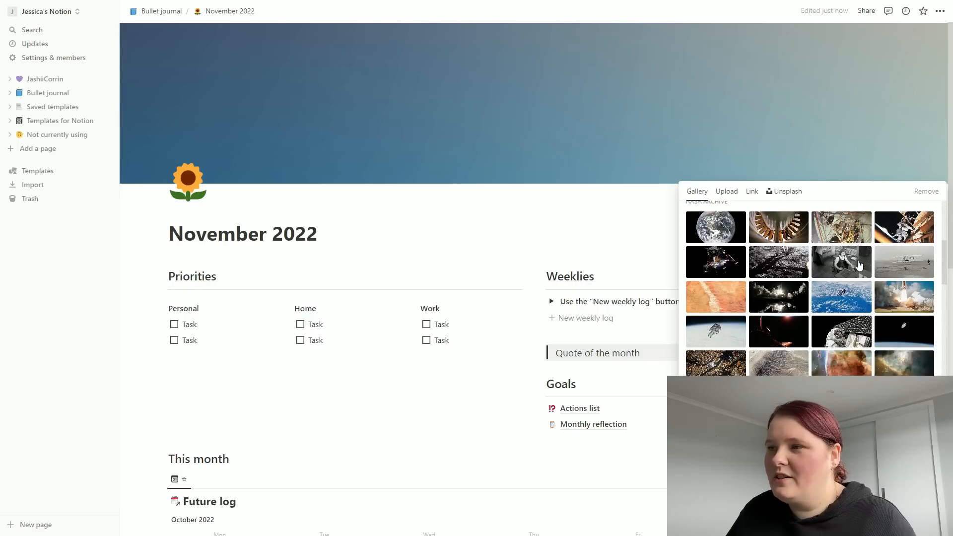
pyautogui.scroll(10, 853, 251)
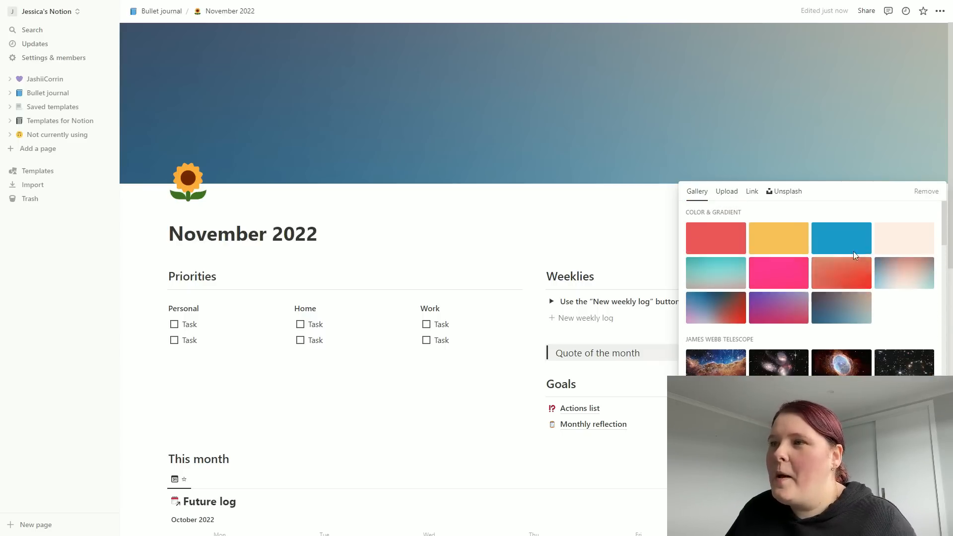
pyautogui.click(796, 198)
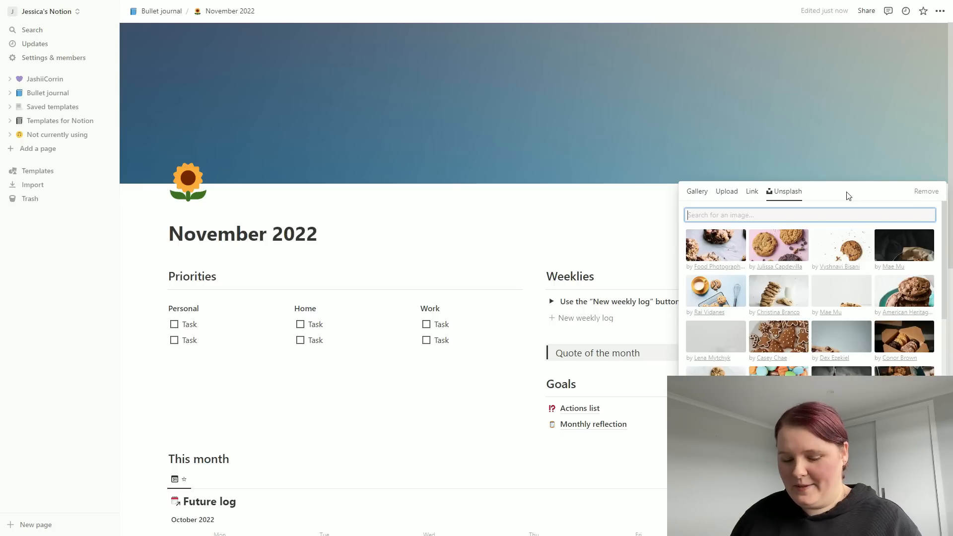
pyautogui.write('sunflowers')
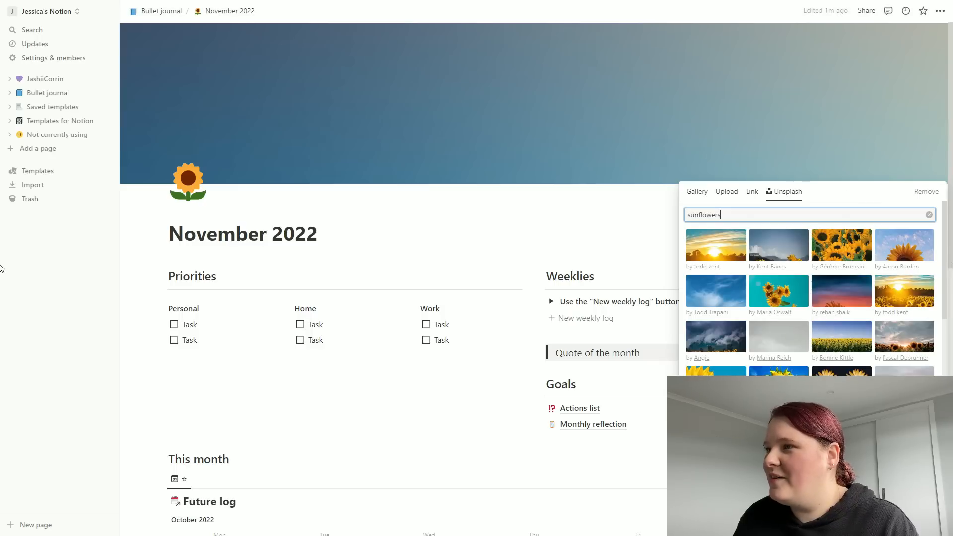
pyautogui.scroll(-3, 941, 278)
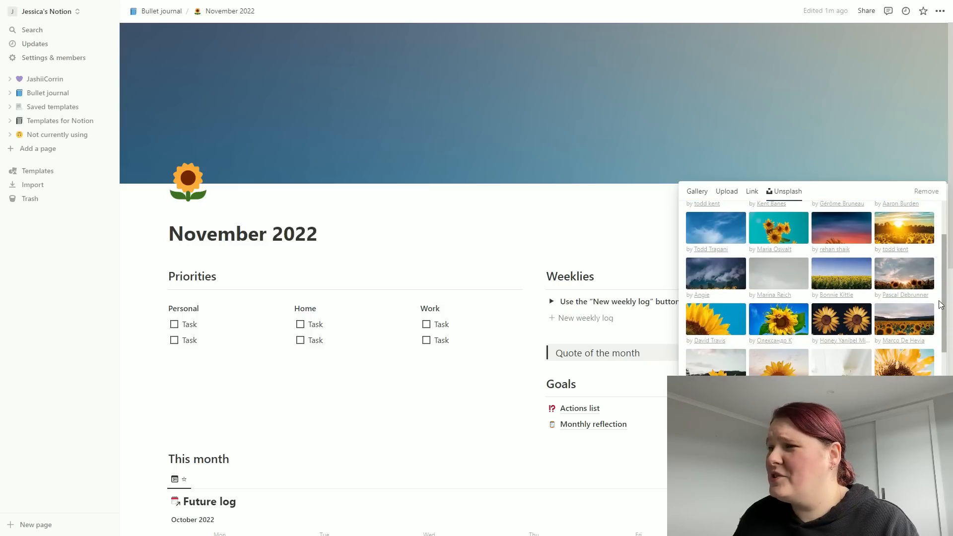
pyautogui.moveTo(939, 300)
pyautogui.mouseDown()
pyautogui.moveTo(949, 344)
pyautogui.moveTo(932, 299)
pyautogui.moveTo(938, 282)
pyautogui.mouseUp()
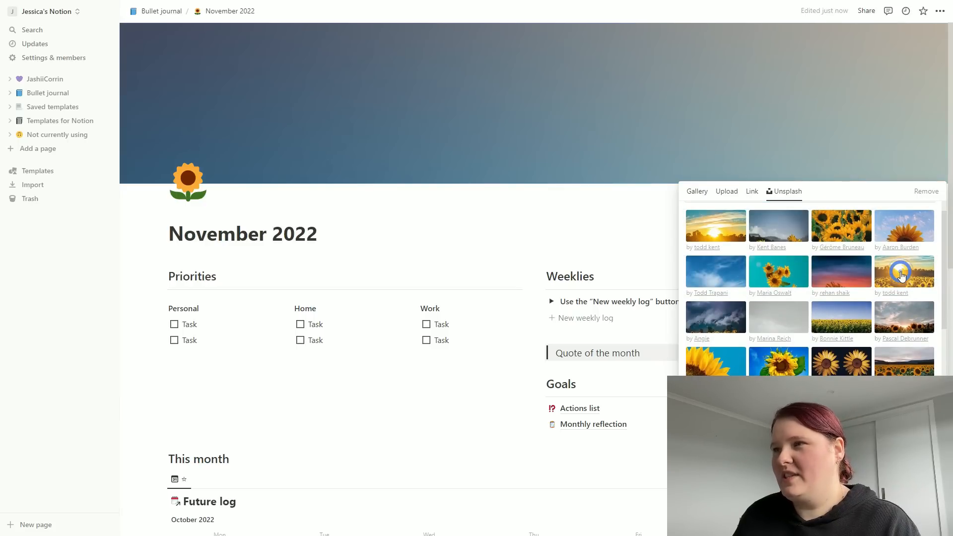
pyautogui.click(902, 276)
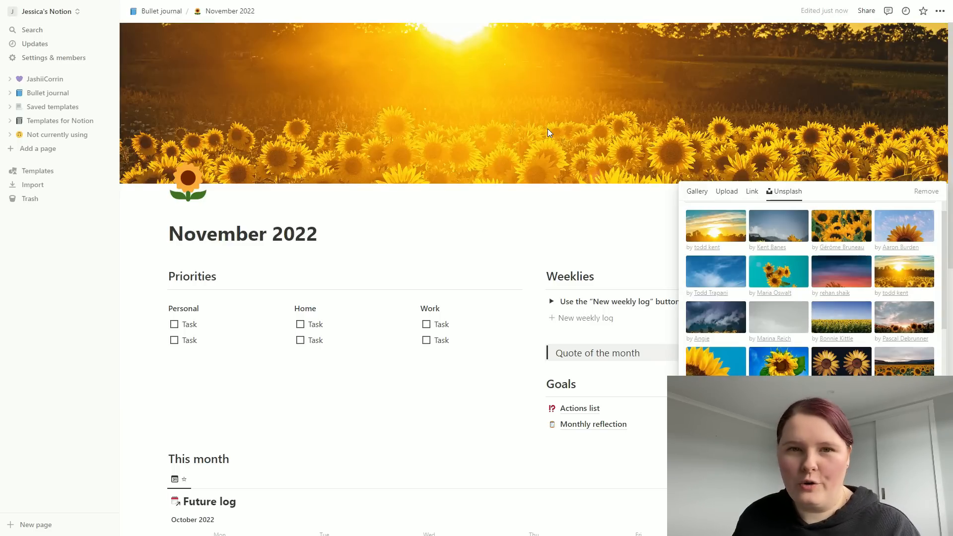
pyautogui.click(559, 195)
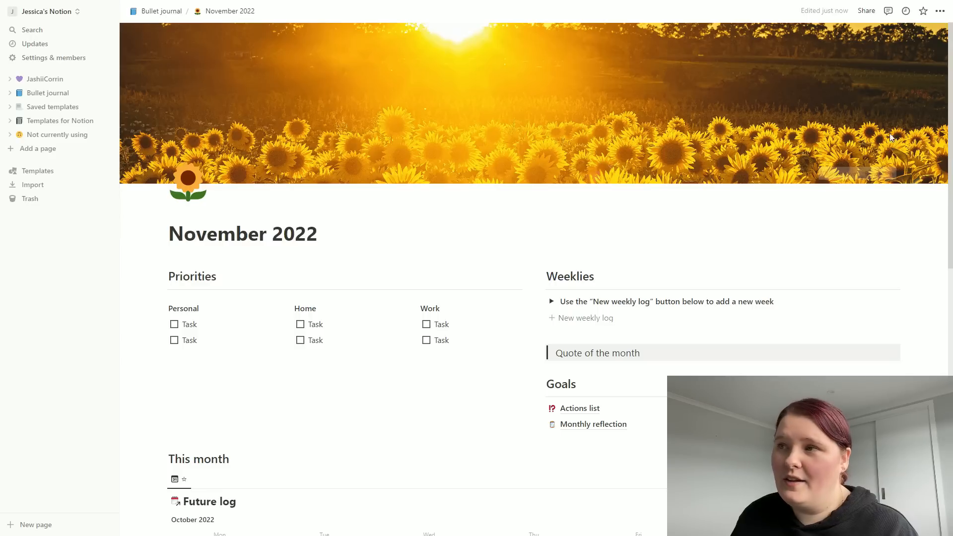
# - Reposition the November 2022 cover image to show more of the sunflowers in the foreground and save the position
pyautogui.click(880, 173)
pyautogui.moveTo(692, 117); pyautogui.dragTo(755, 55)
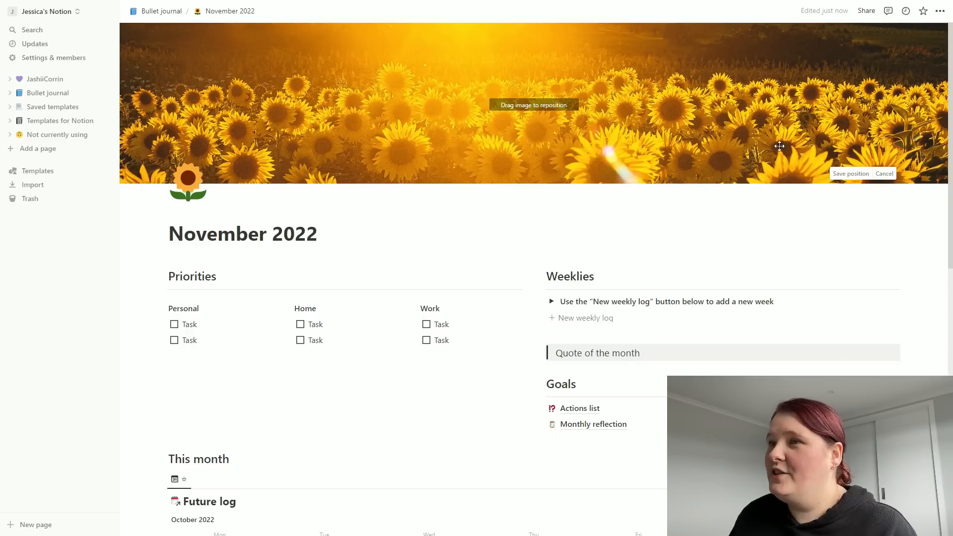
pyautogui.click(845, 178)
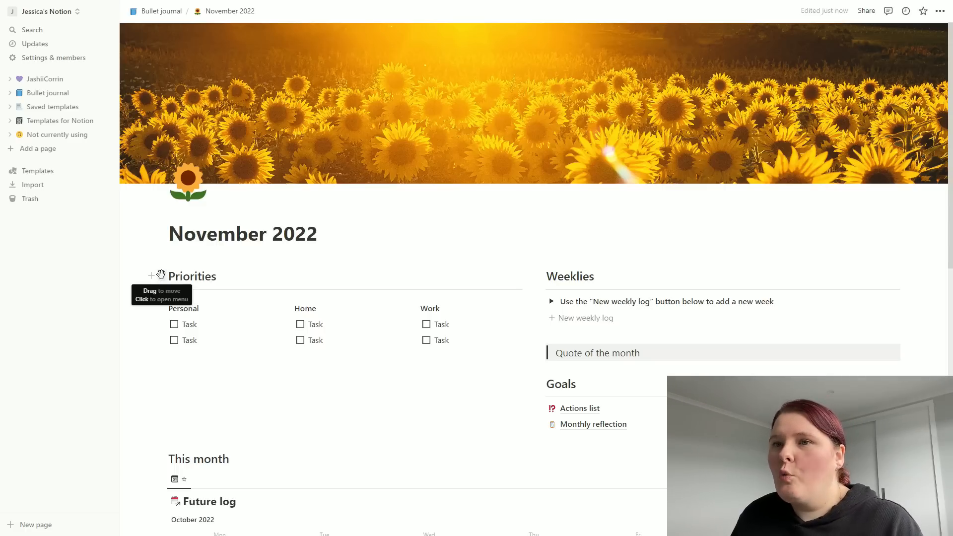
# - Give the Priorities and Weeklies headings on the November 2022 page a yellow background
pyautogui.click(162, 276)
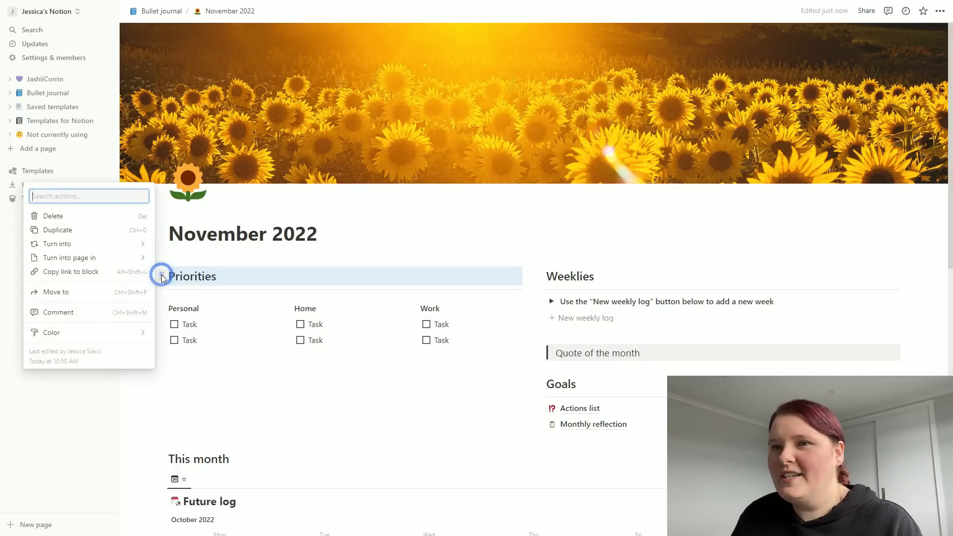
pyautogui.click(113, 257)
pyautogui.moveTo(98, 332)
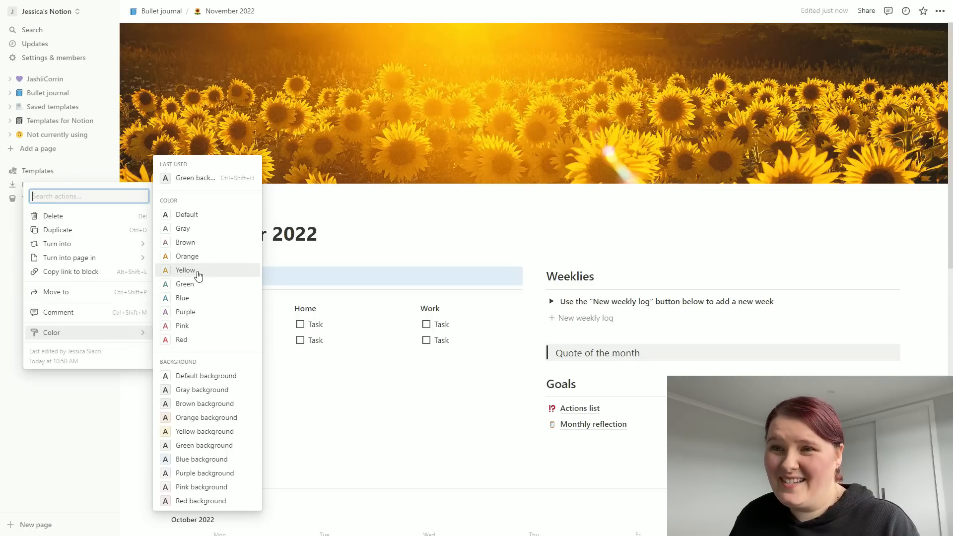
pyautogui.click(191, 435)
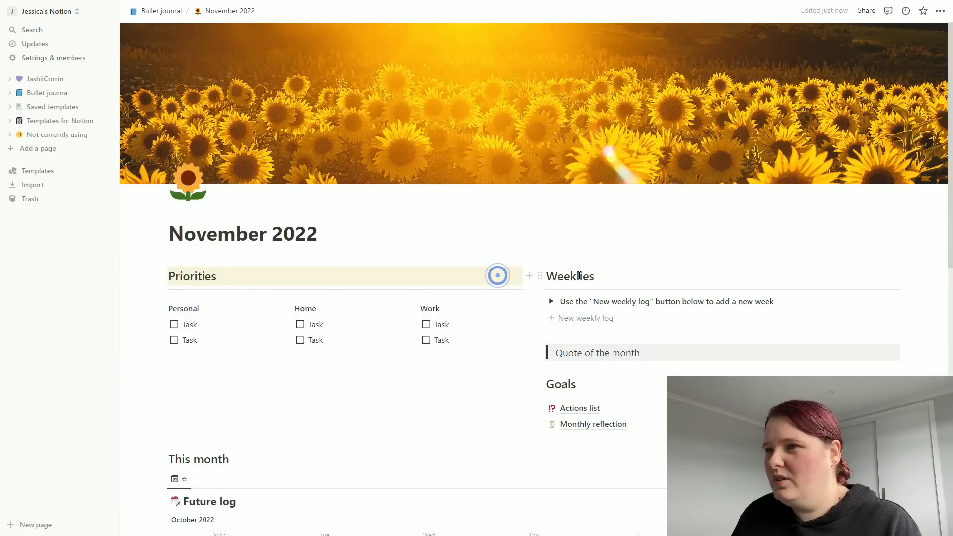
pyautogui.click(540, 276)
pyautogui.moveTo(460, 332)
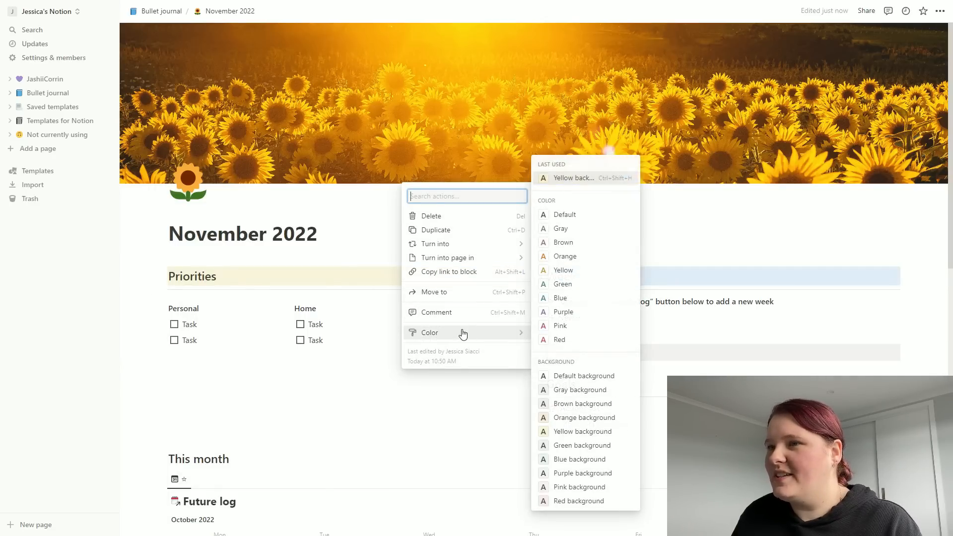
pyautogui.click(564, 431)
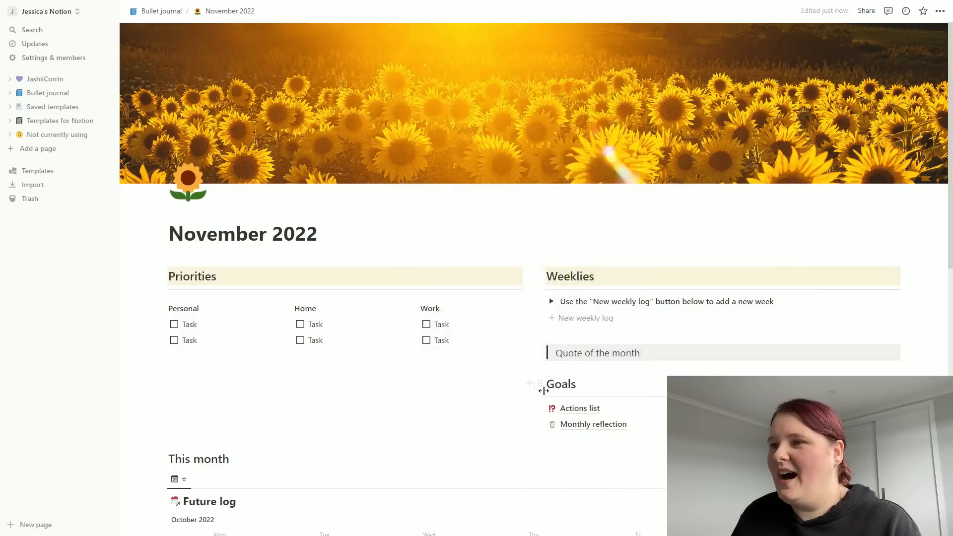
# - Apply a yellow background to the Goals heading and the "Quote of the month" block
pyautogui.click(539, 386)
pyautogui.moveTo(484, 441)
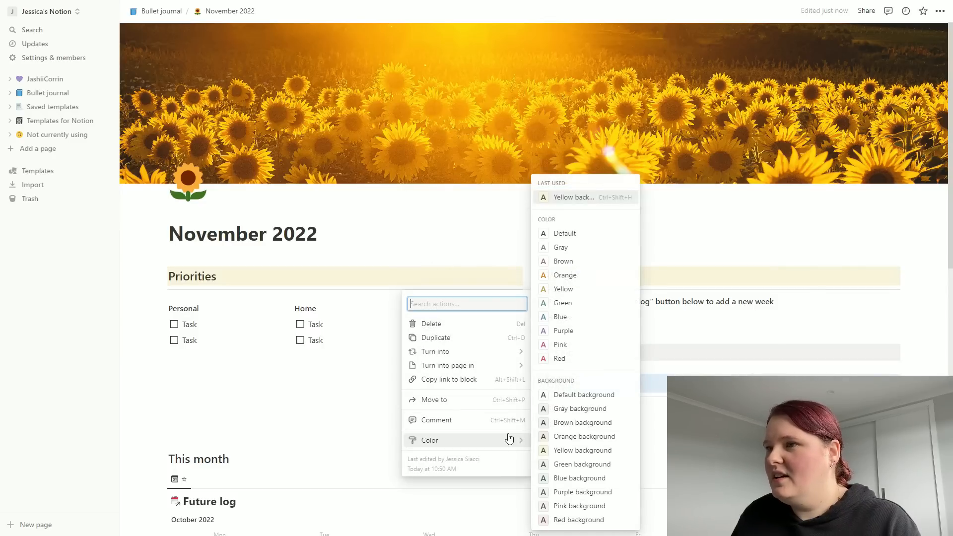
pyautogui.click(552, 451)
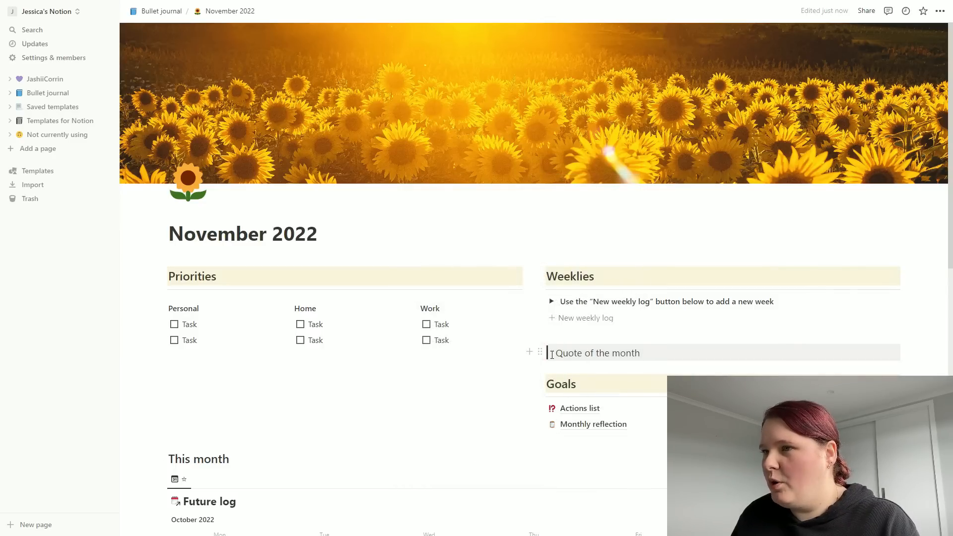
pyautogui.click(539, 356)
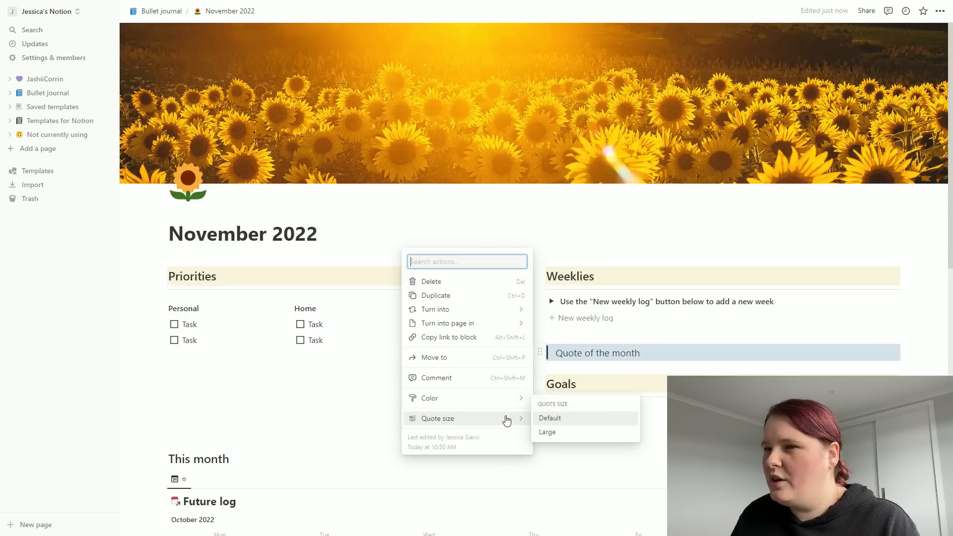
pyautogui.moveTo(504, 398)
pyautogui.click(566, 450)
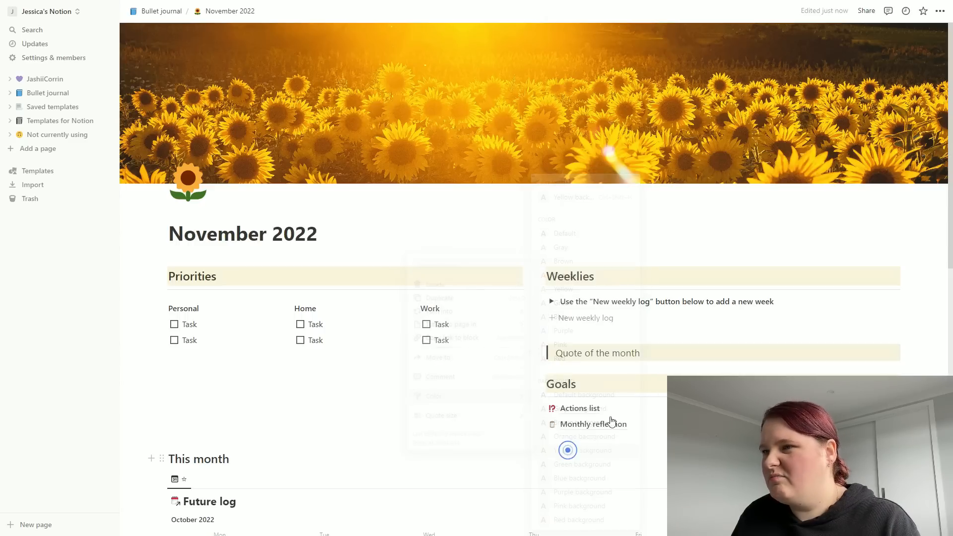
# - Apply a yellow background to the "This month" heading above the Future log calendar
pyautogui.scroll(-2, 175, 380)
pyautogui.click(163, 359)
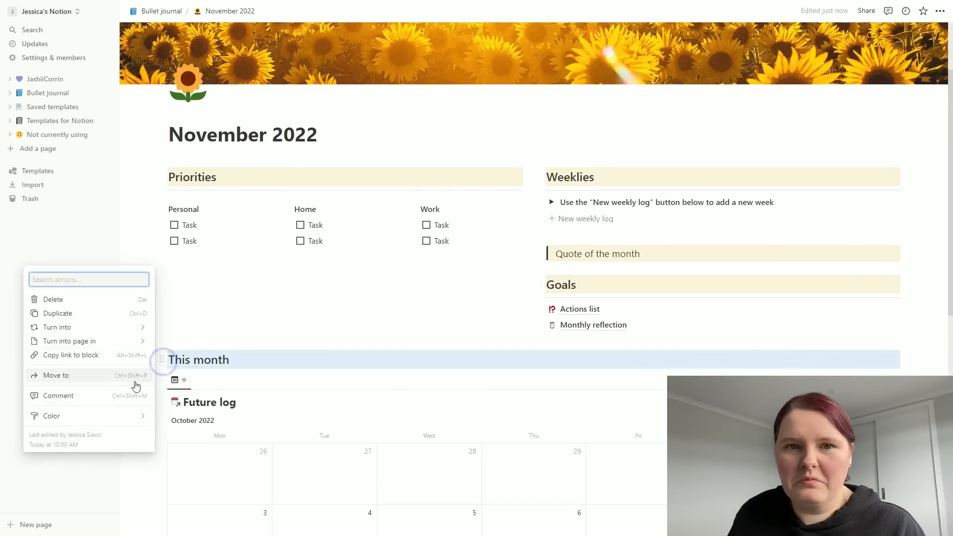
pyautogui.moveTo(144, 416)
pyautogui.click(203, 450)
pyautogui.click(285, 362)
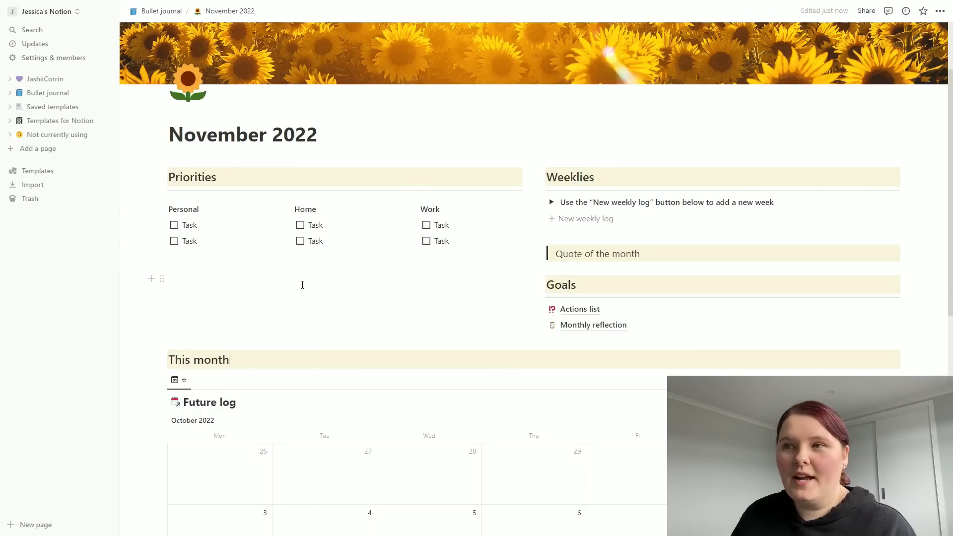
# - Open the November Actions list page and give its "One-off / monthly actions" heading a yellow background
pyautogui.scroll(2, 417, 297)
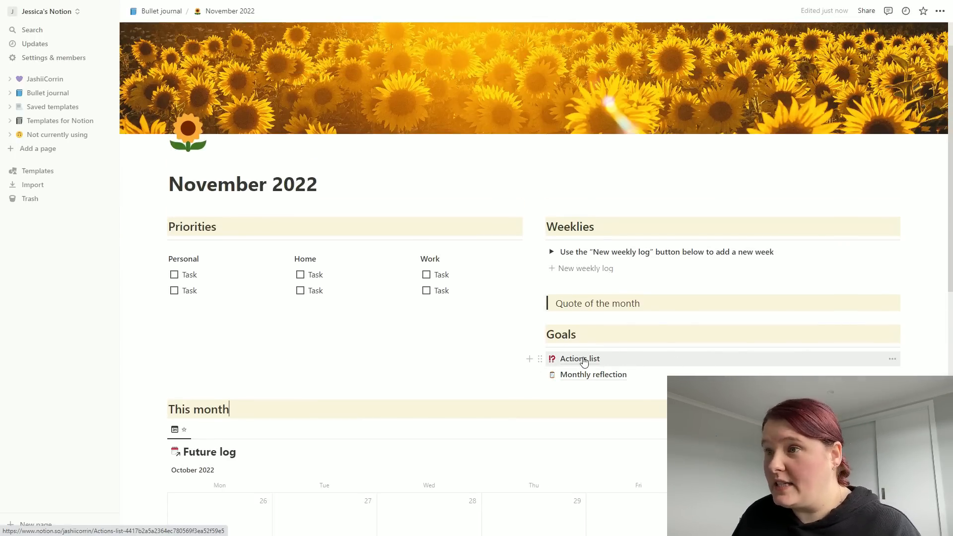
pyautogui.click(584, 362)
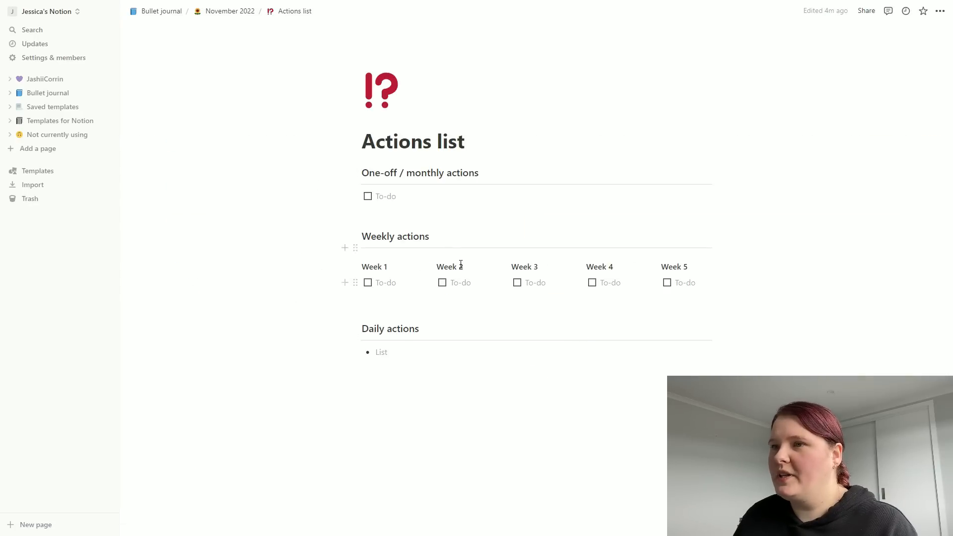
pyautogui.click(358, 173)
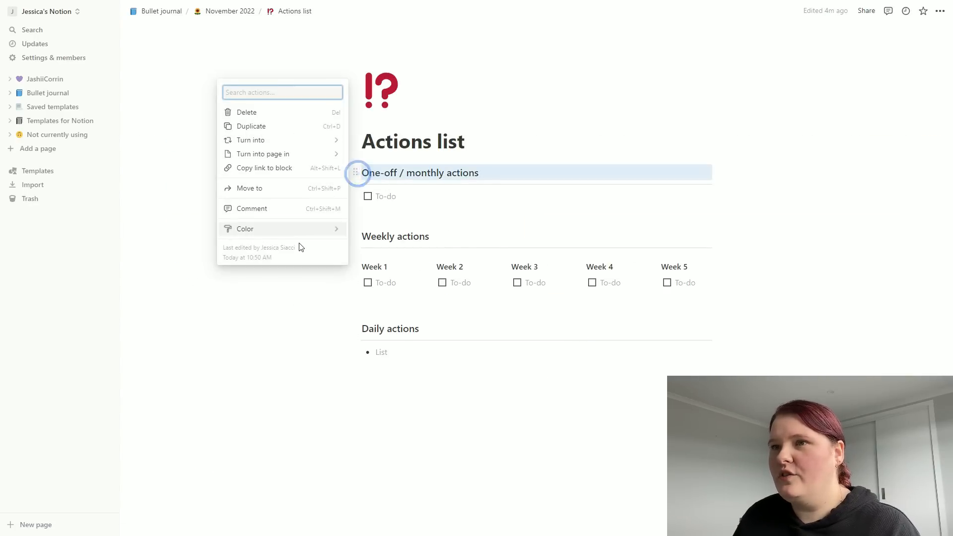
pyautogui.moveTo(308, 231)
pyautogui.click(377, 327)
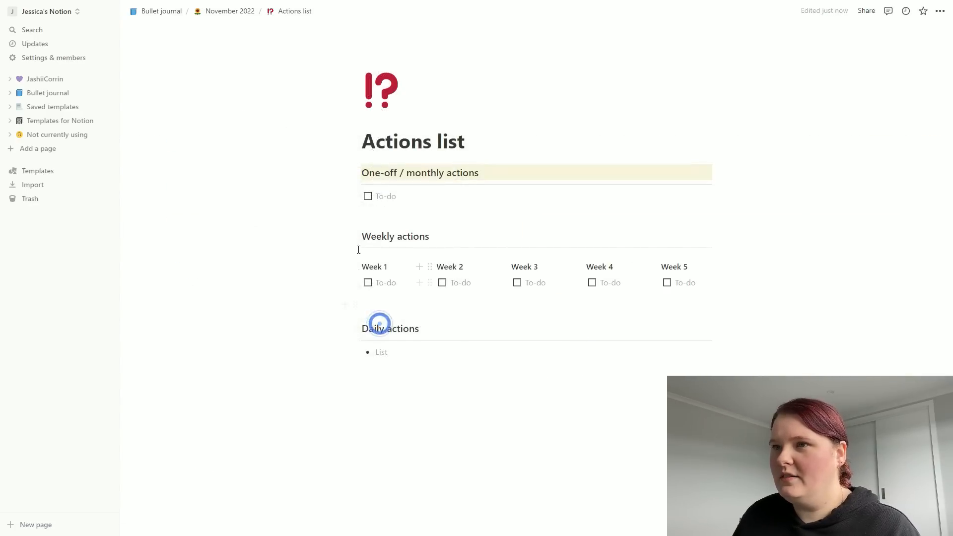
# - Apply a yellow background to the "Weekly actions" and "Daily actions" headings on the Actions list page
pyautogui.click(356, 237)
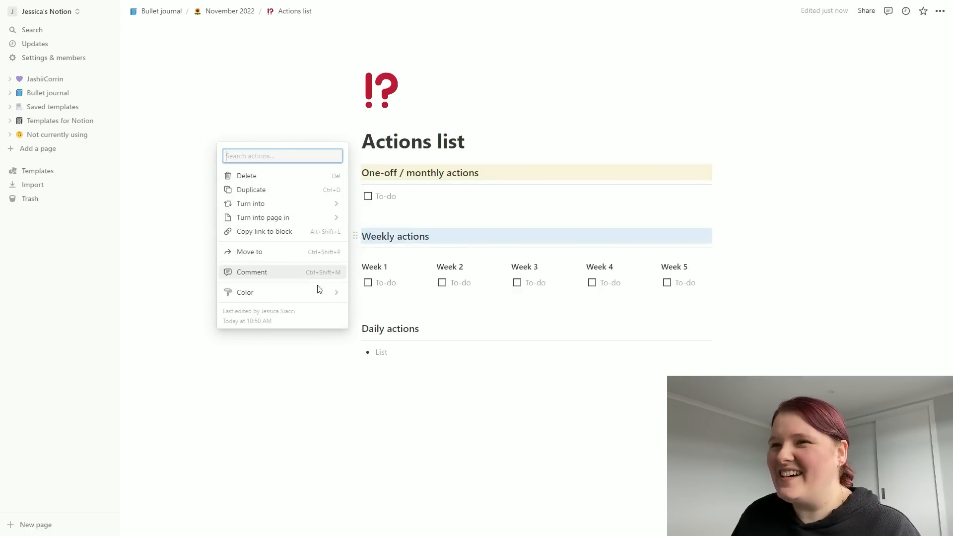
pyautogui.moveTo(319, 293)
pyautogui.click(374, 391)
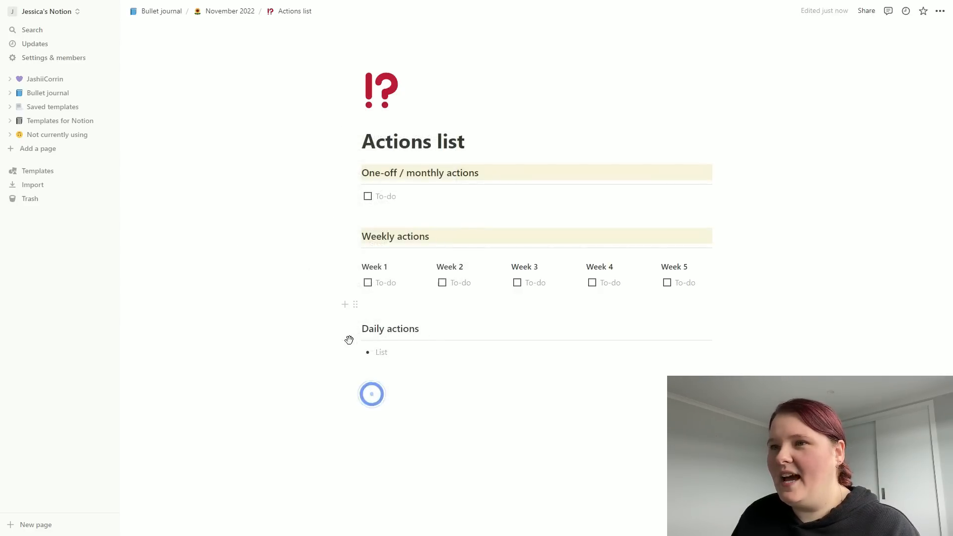
pyautogui.click(356, 330)
pyautogui.moveTo(298, 387)
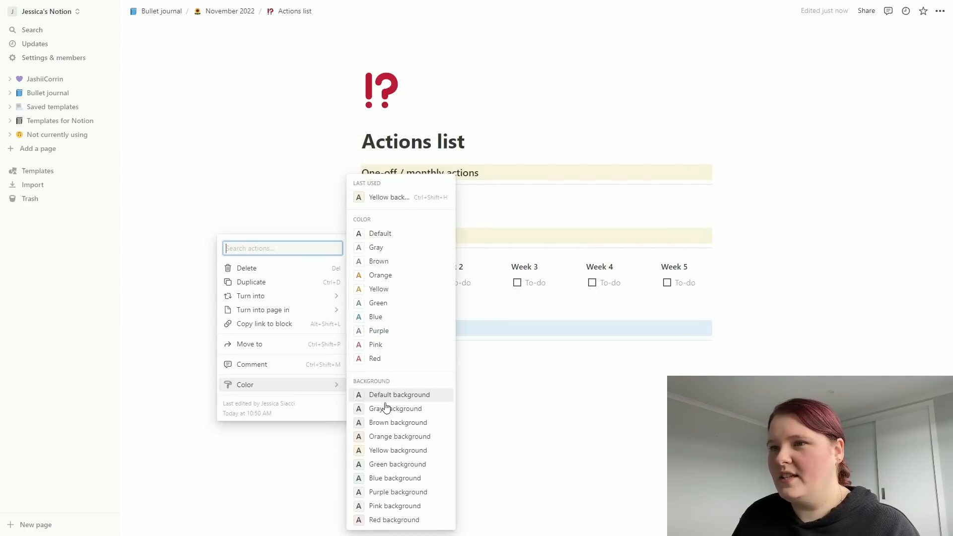
pyautogui.click(392, 449)
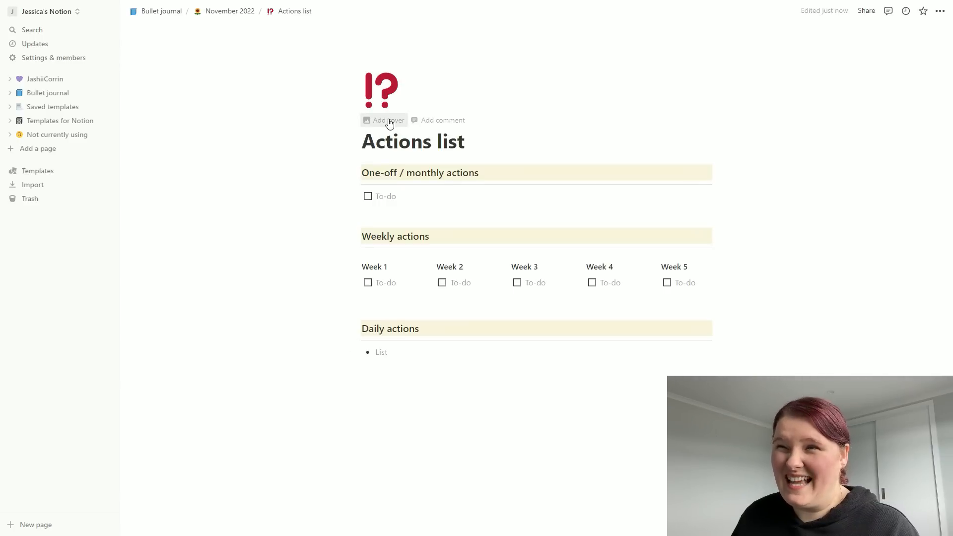
# - Add a cover to the Actions list page, searching Unsplash for "sunflowers" and choosing the sunlit sunflowers under a pink sky
pyautogui.click(389, 122)
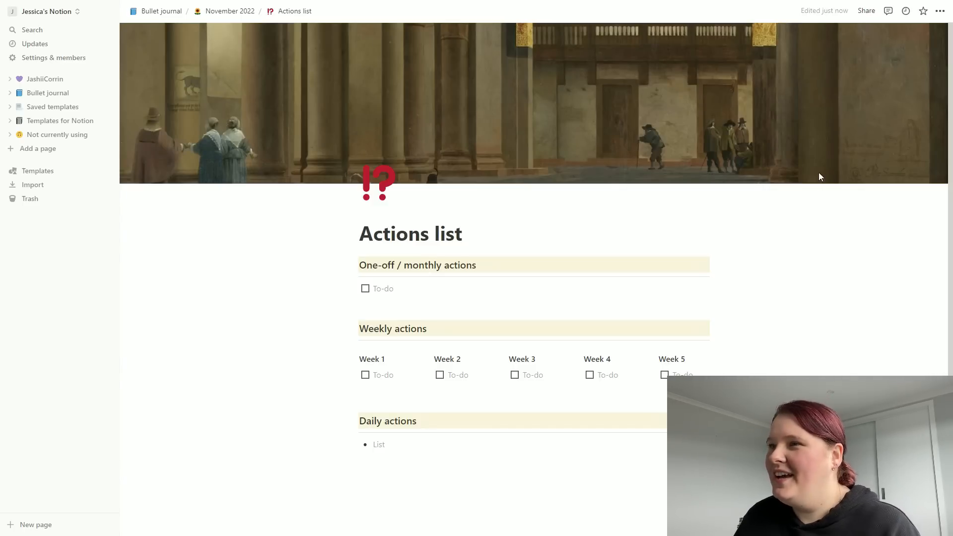
pyautogui.click(643, 173)
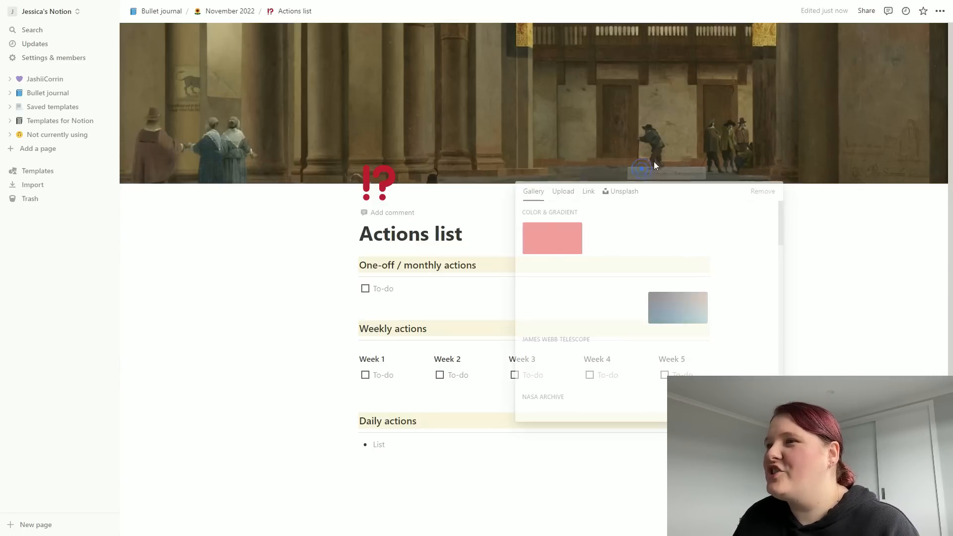
pyautogui.click(625, 191)
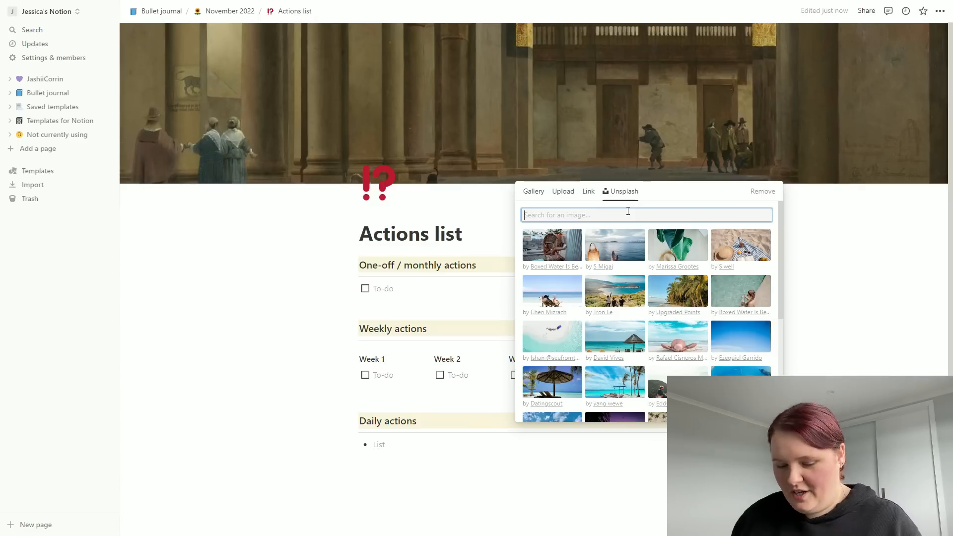
pyautogui.write('sunflowers')
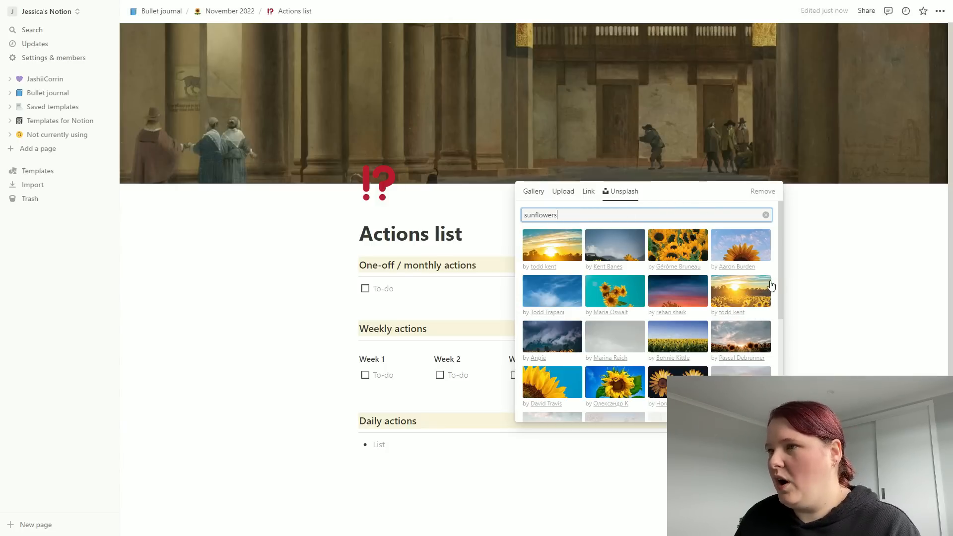
pyautogui.moveTo(781, 268); pyautogui.dragTo(791, 350)
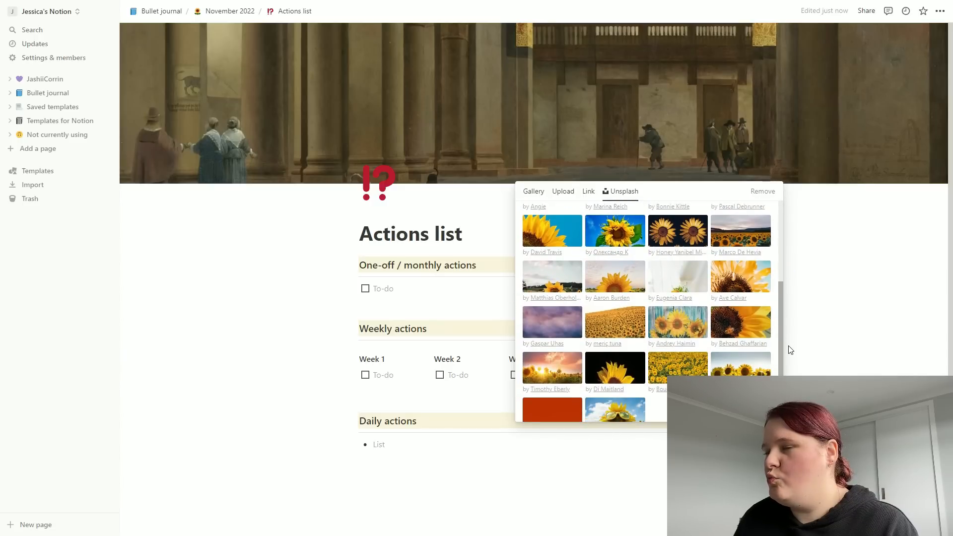
pyautogui.click(552, 367)
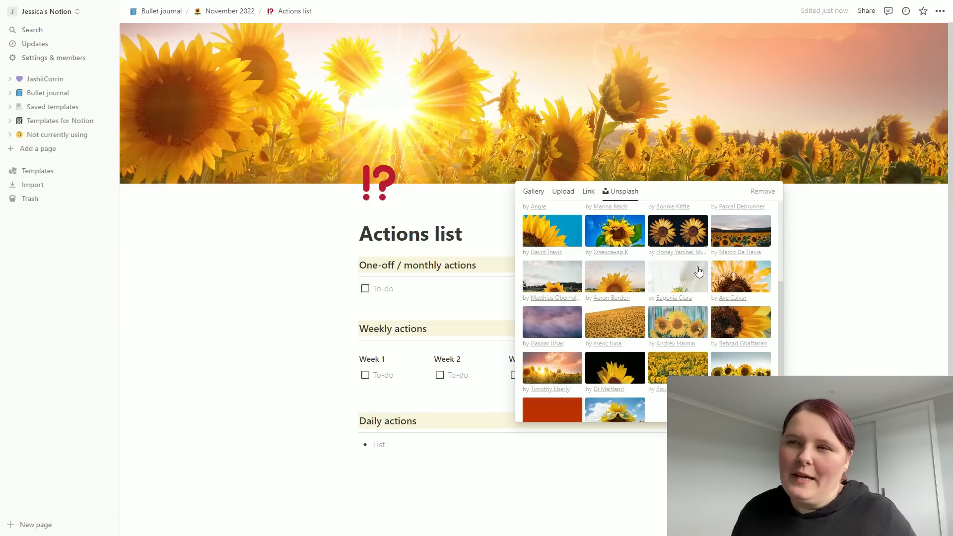
pyautogui.click(838, 214)
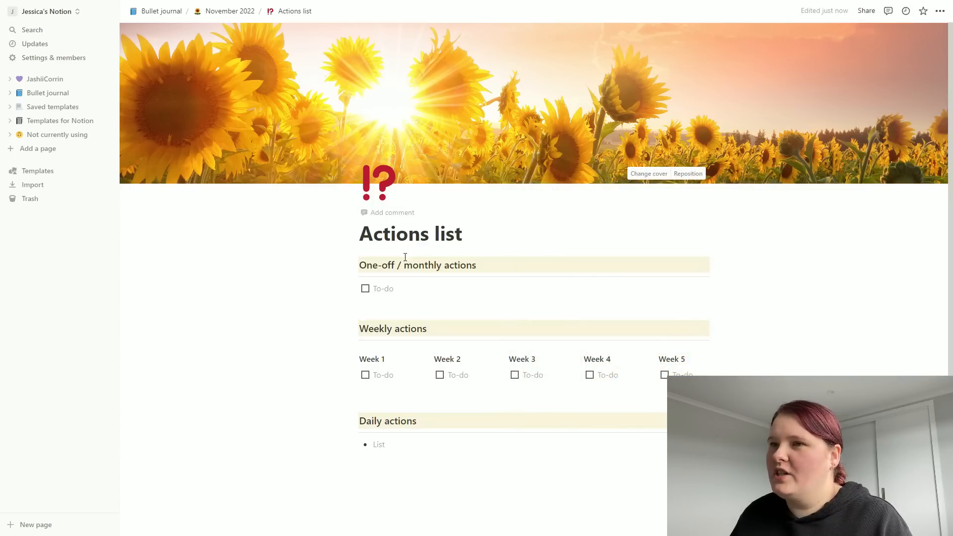
# - Change the Actions list page icon to the yellow heart emoji and return to the November 2022 page
pyautogui.click(380, 183)
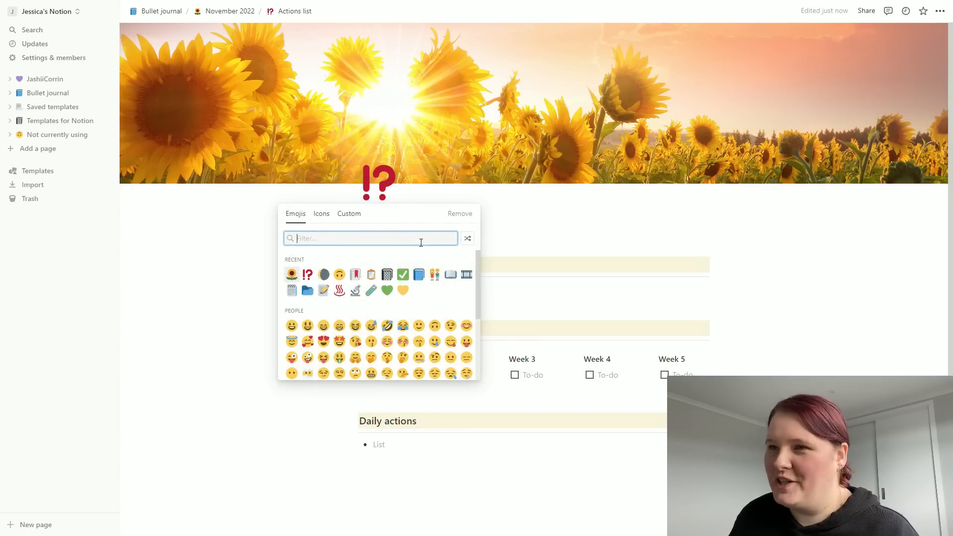
pyautogui.click(403, 291)
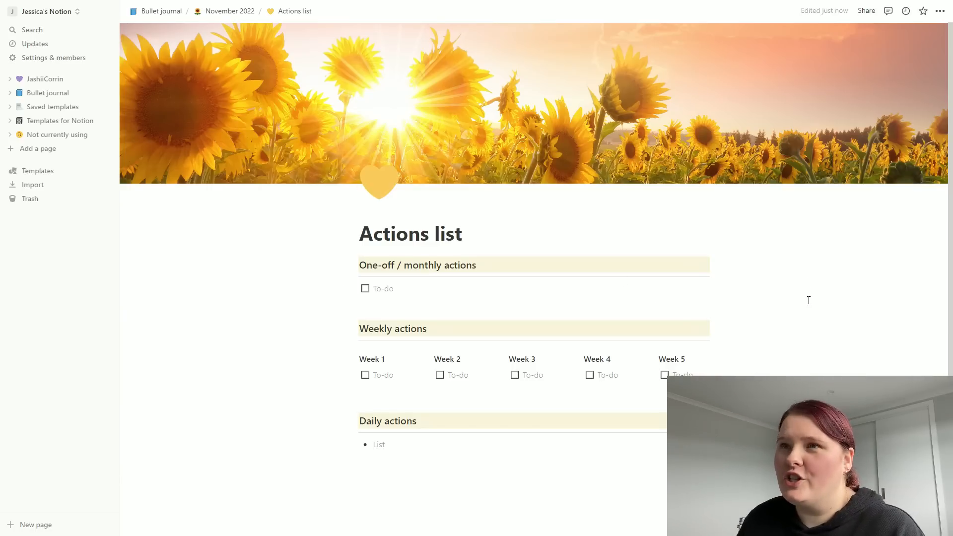
pyautogui.click(237, 12)
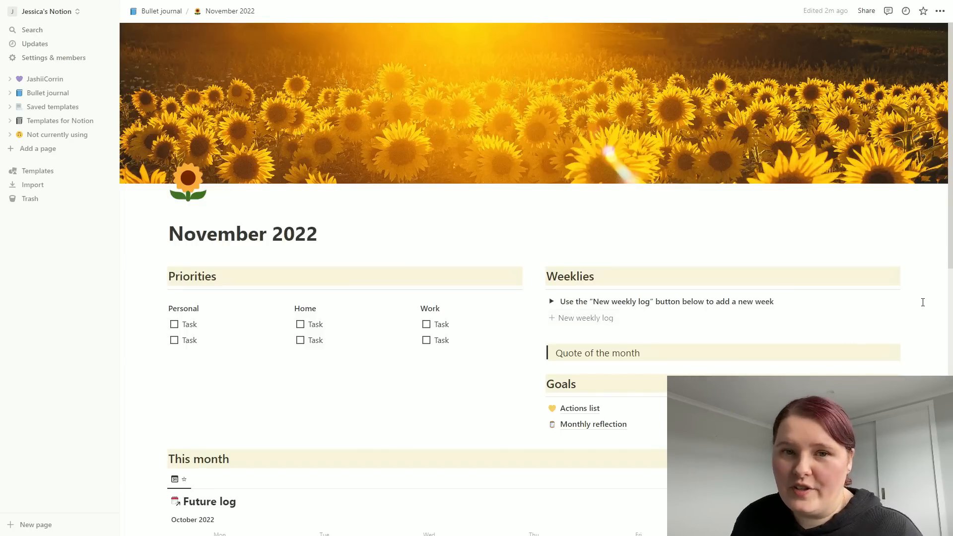
# - Insert an image block in the empty line below the Priorities task lists on the November 2022 page
pyautogui.scroll(-2, 923, 302)
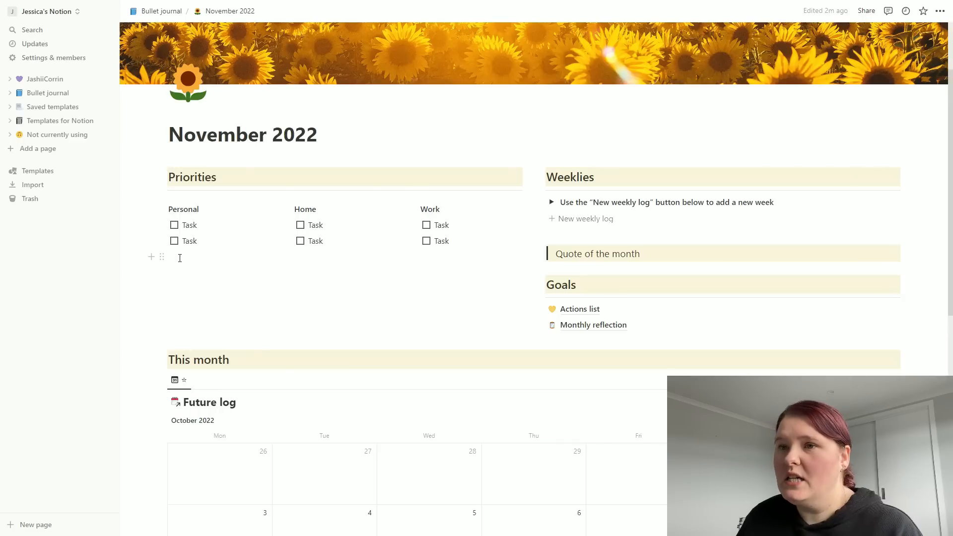
pyautogui.click(180, 258)
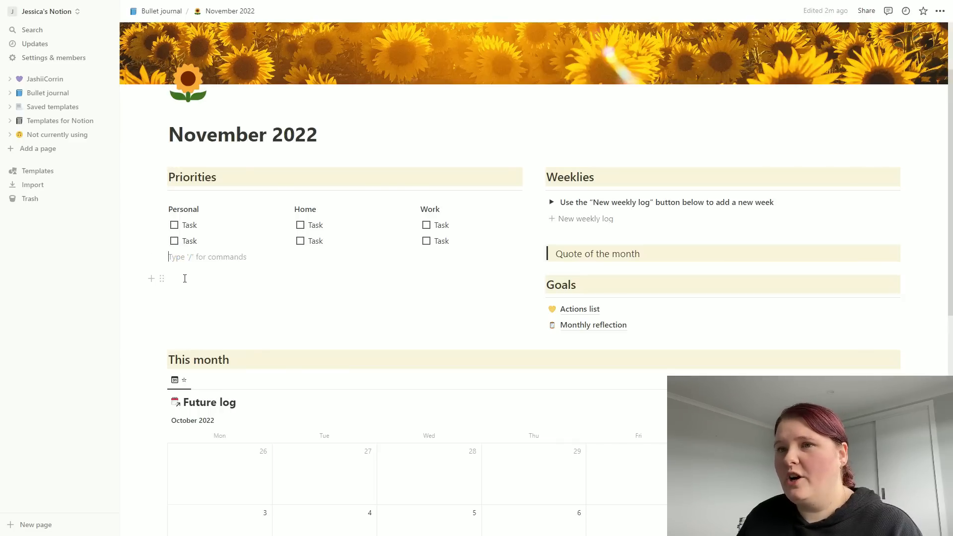
pyautogui.click(179, 278)
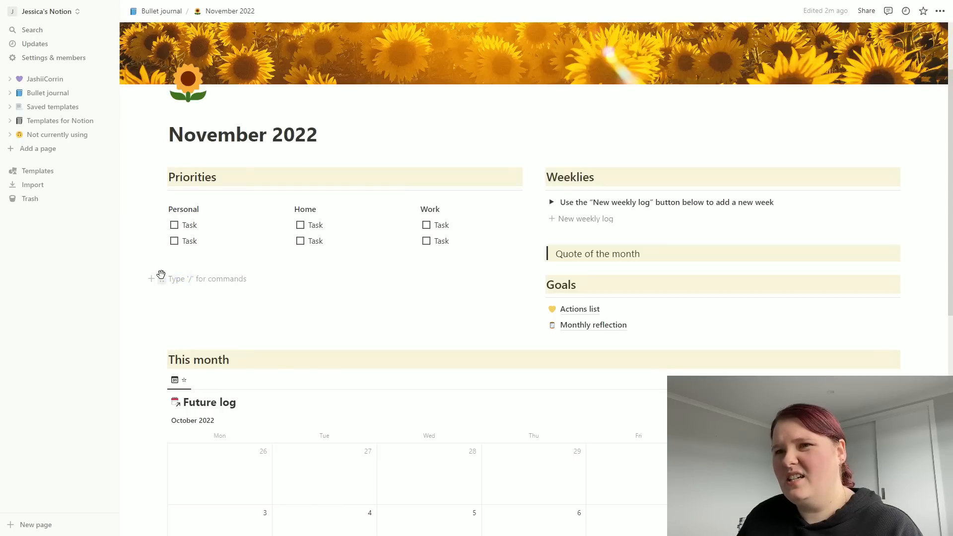
pyautogui.click(162, 278)
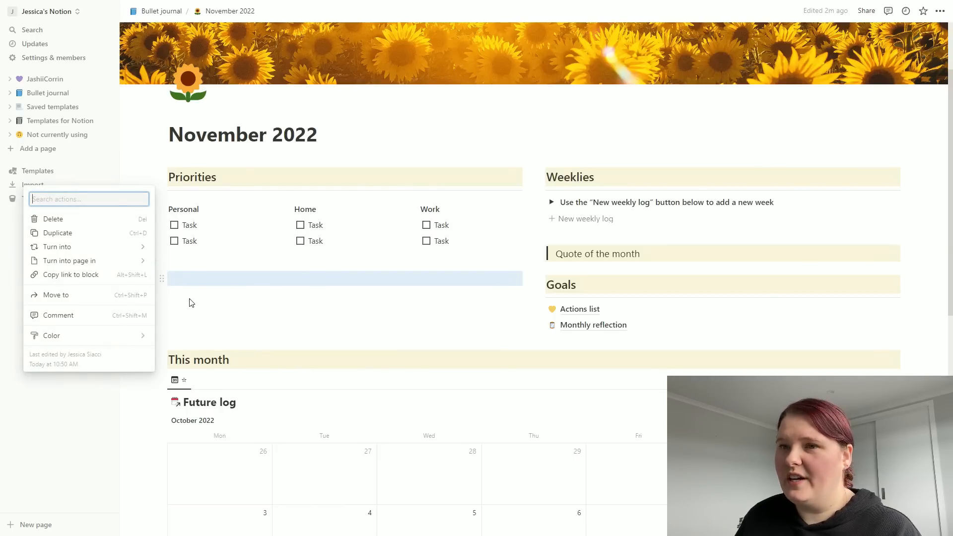
pyautogui.click(276, 278)
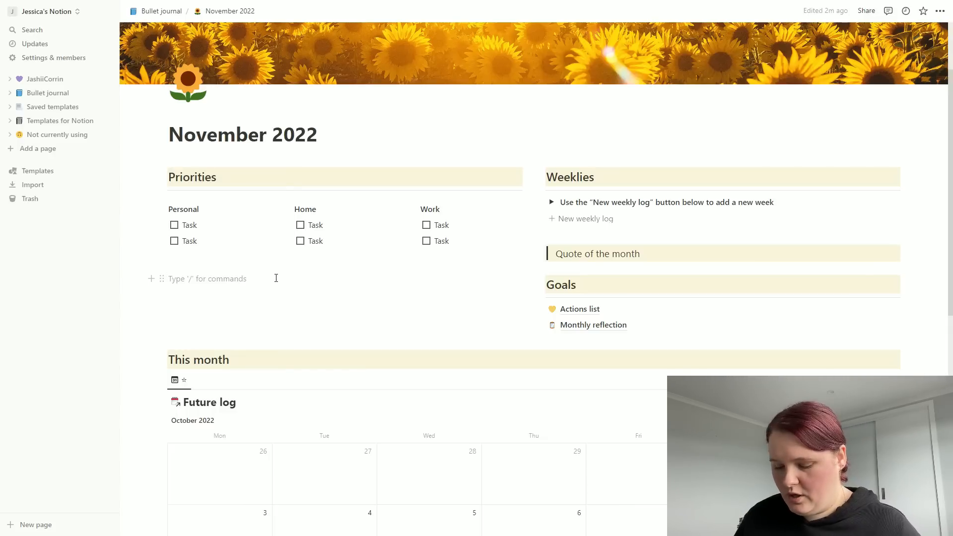
pyautogui.write('/')
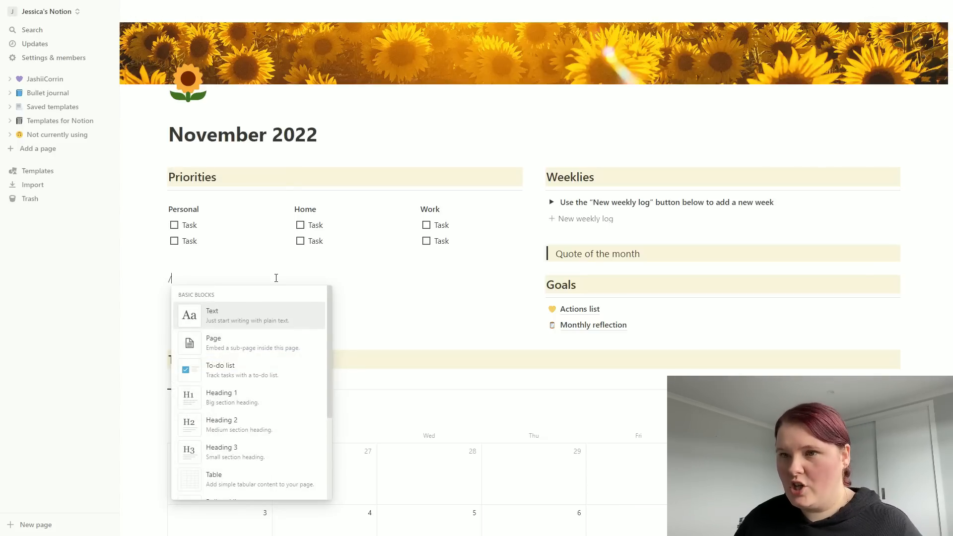
pyautogui.write('ima')
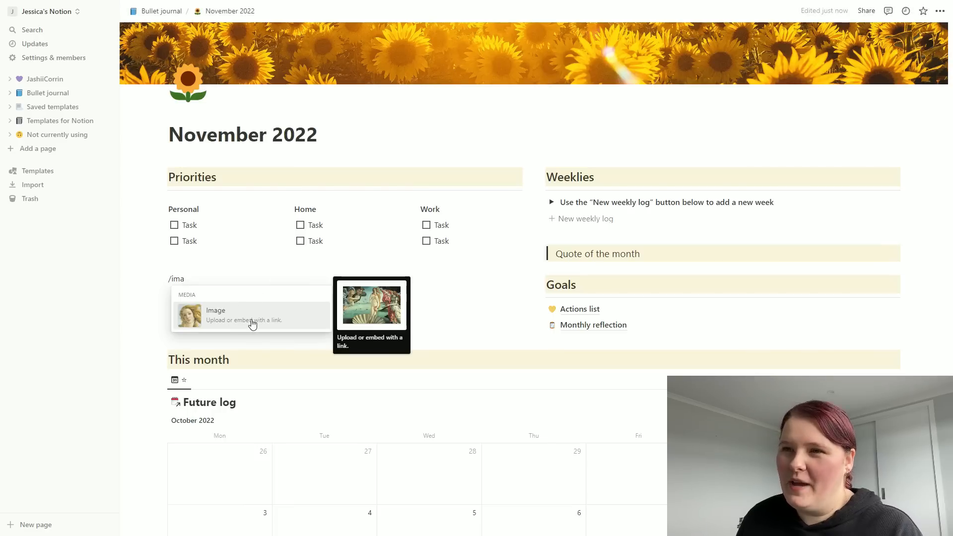
pyautogui.click(251, 321)
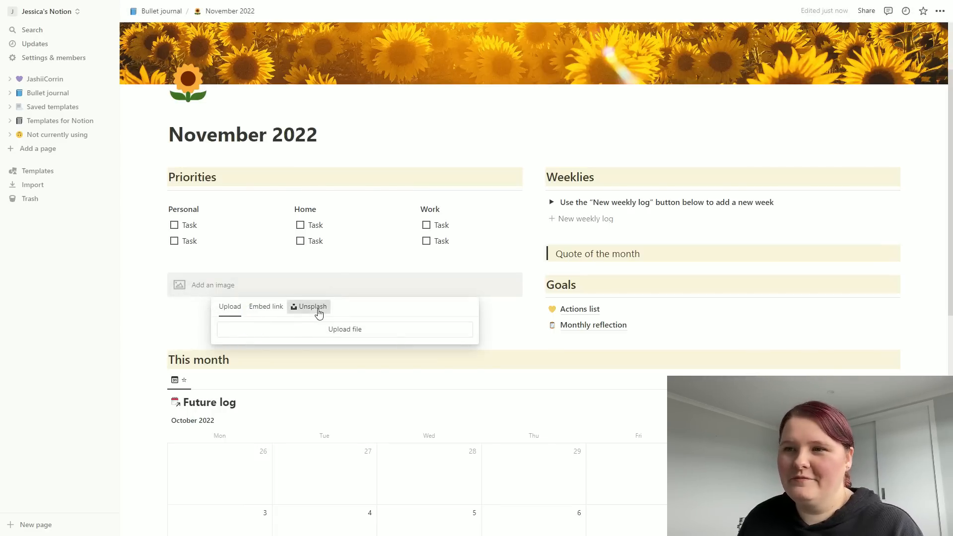
# - Search Unsplash for "sunflower" and fill the image block with the close-up of many sunflowers among green leaves
pyautogui.click(317, 307)
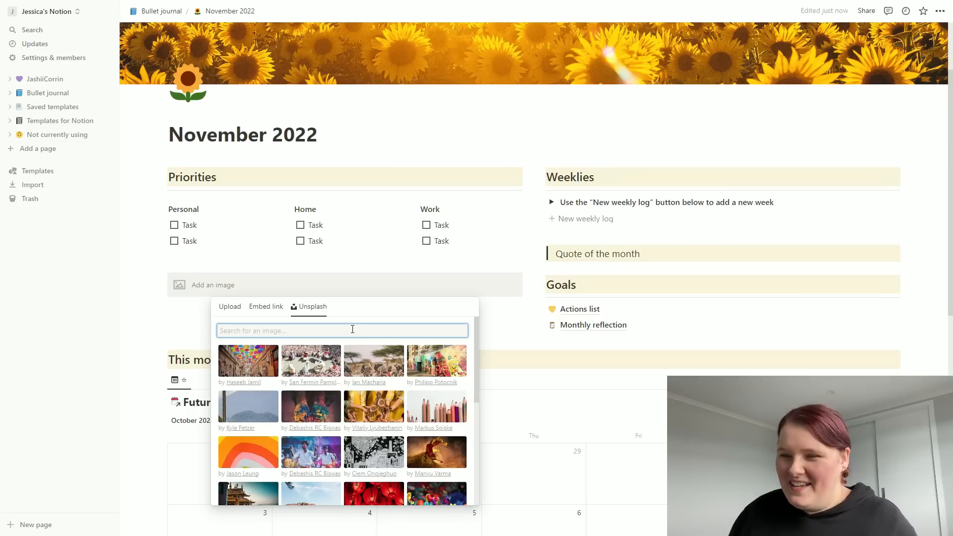
pyautogui.write('sunflower')
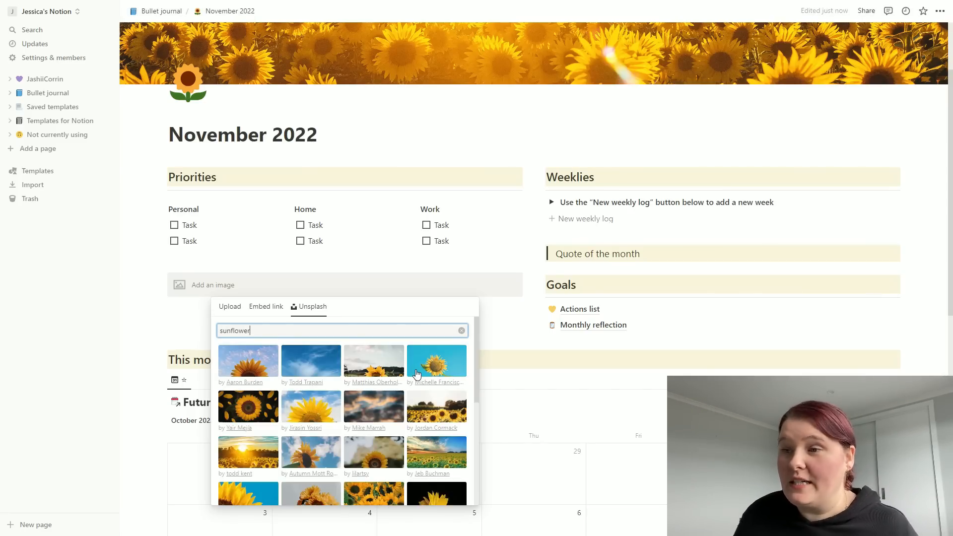
pyautogui.write('s')
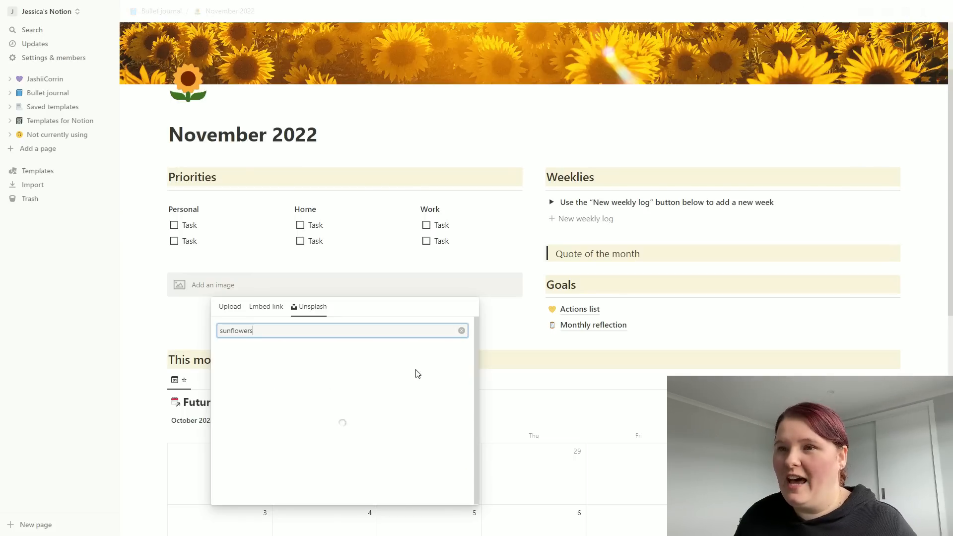
pyautogui.press('BackSpace')
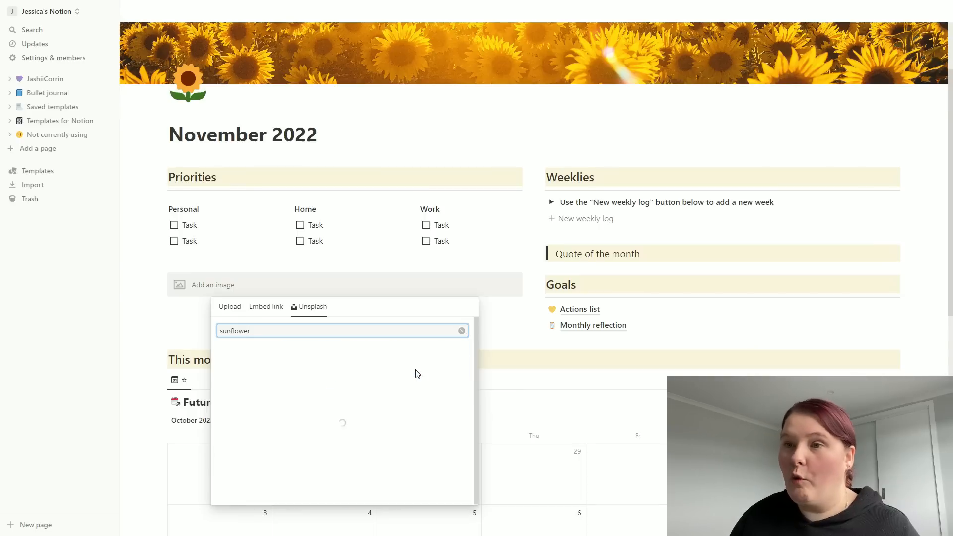
pyautogui.scroll(-3, 416, 373)
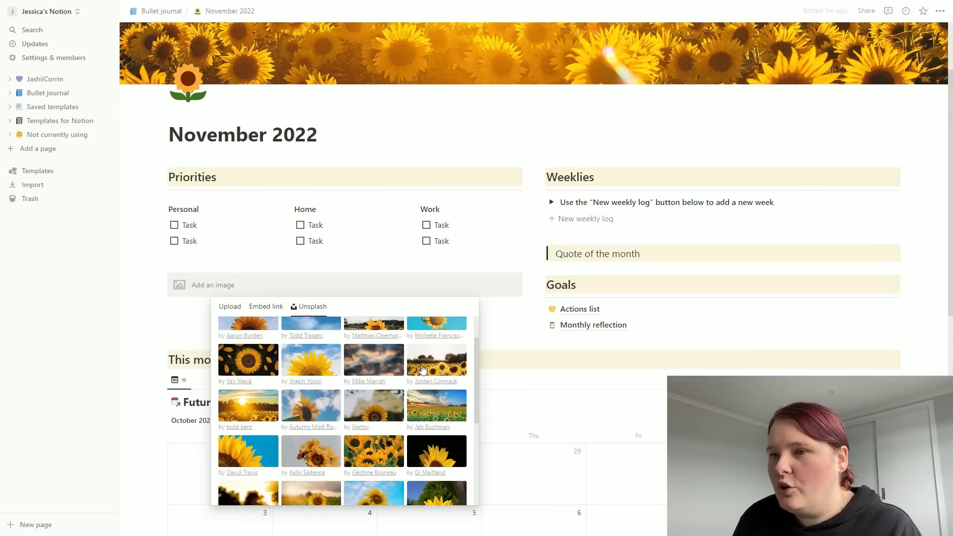
pyautogui.click(373, 406)
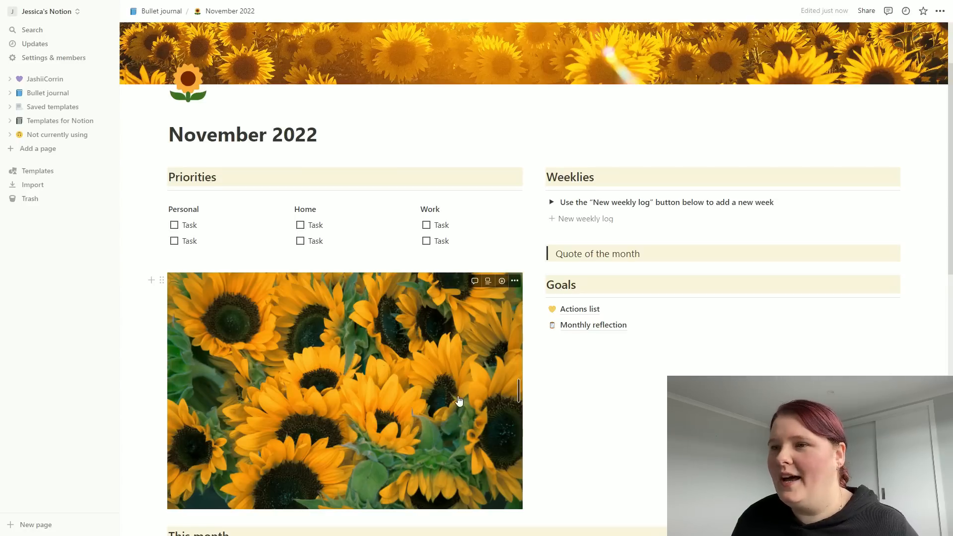
# - Delete the sunflower image below the Priorities task lists
pyautogui.scroll(1, 457, 400)
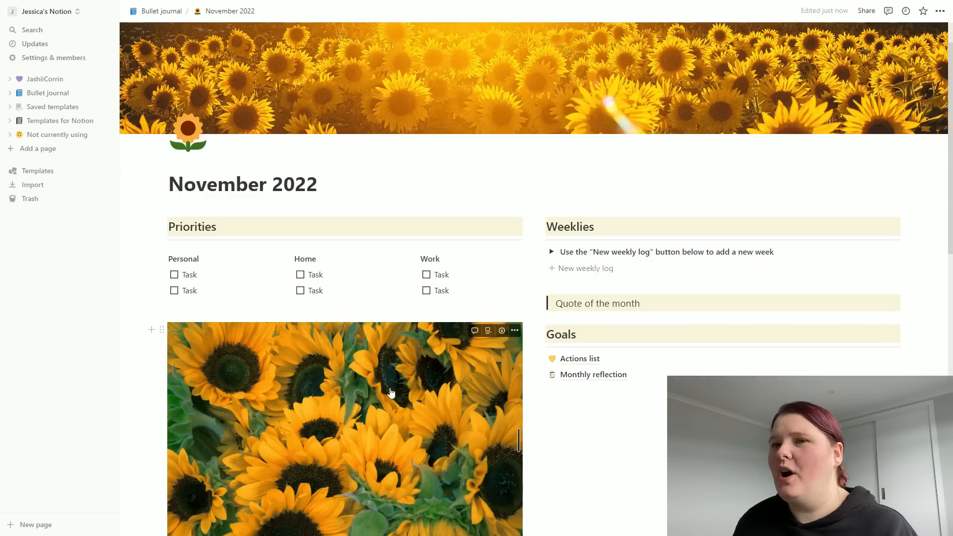
pyautogui.click(162, 330)
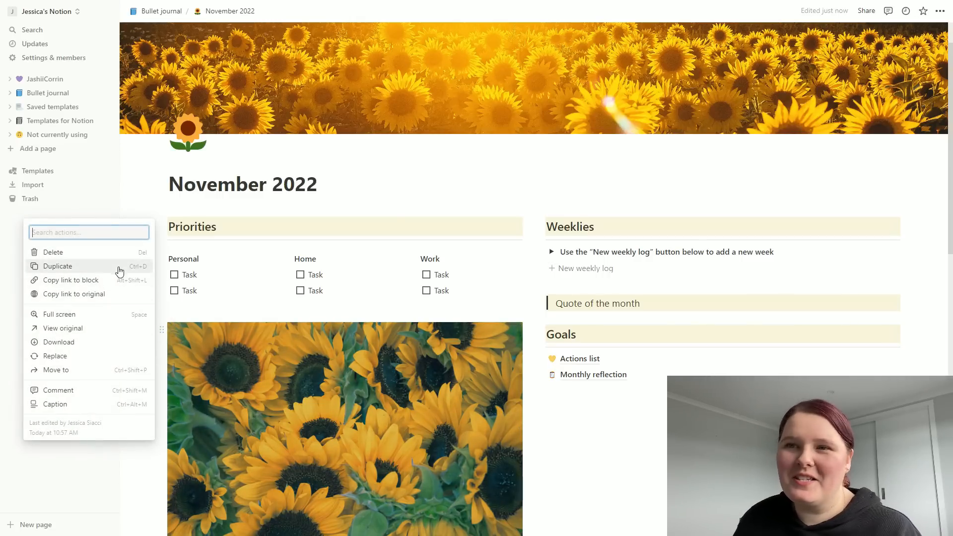
pyautogui.click(108, 252)
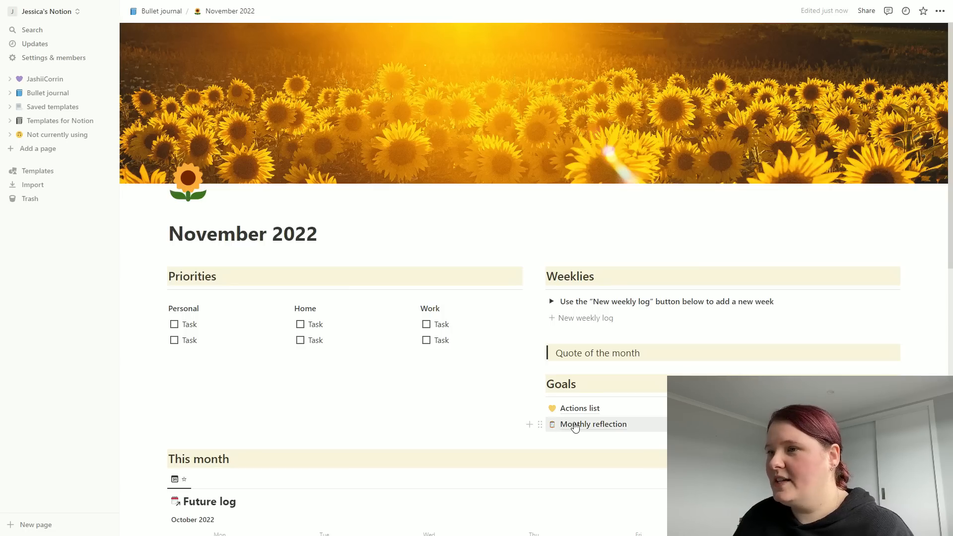
# - Add a cover to the Monthly reflection page, searching Unsplash for "sunflower" and choosing the sunflower field in front of dark trees
pyautogui.click(575, 426)
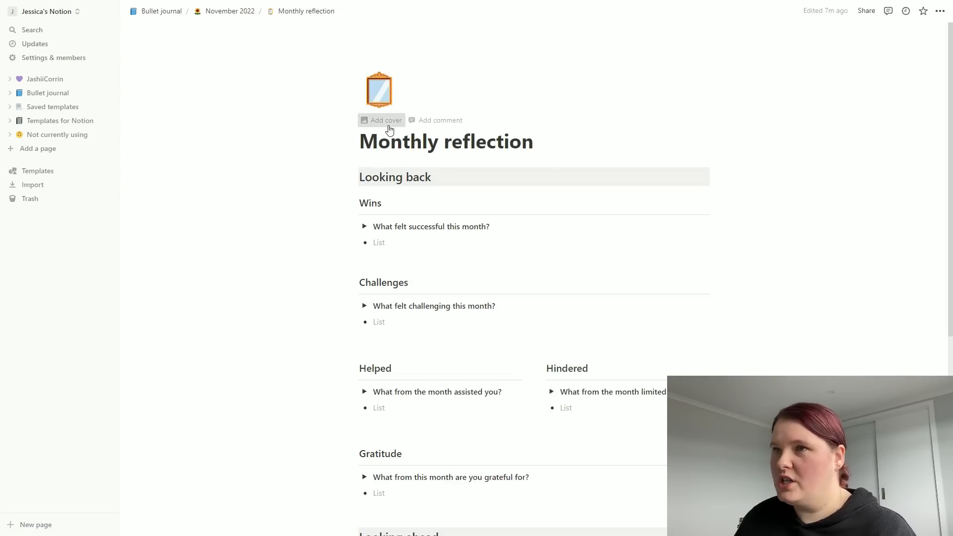
pyautogui.click(382, 120)
pyautogui.click(648, 173)
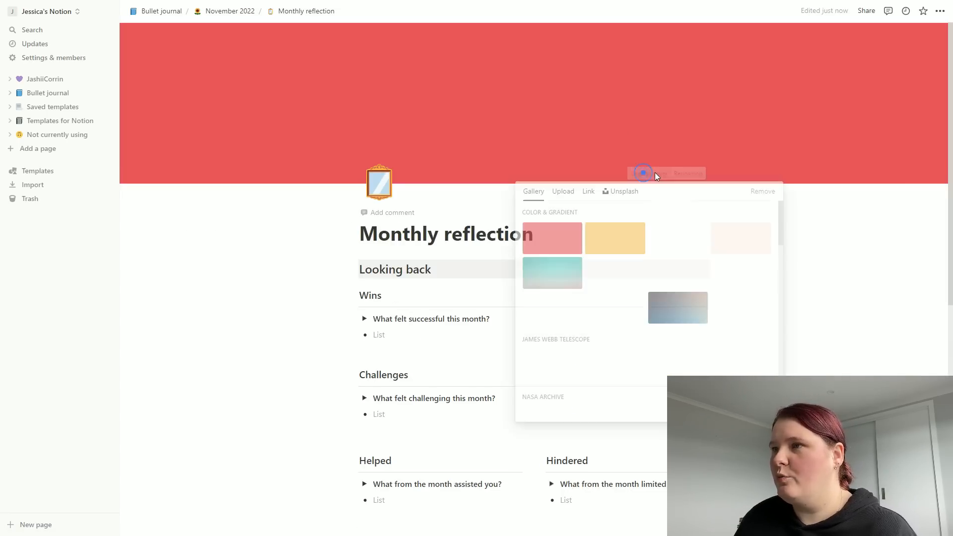
pyautogui.click(620, 194)
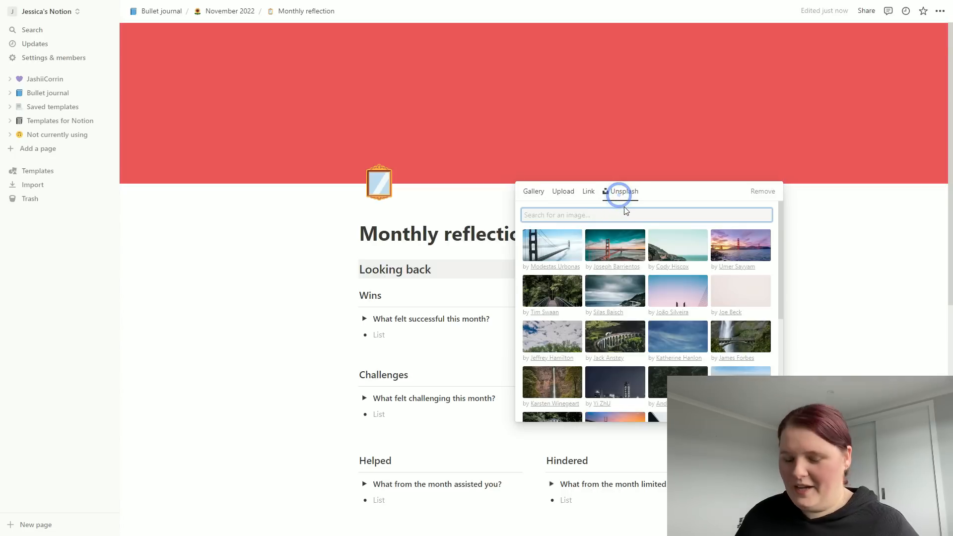
pyautogui.write('sunflower')
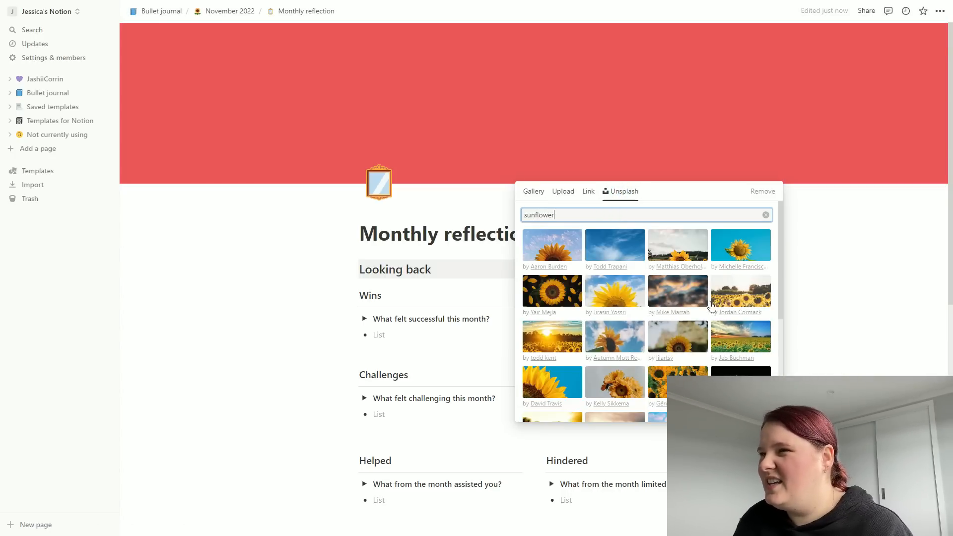
pyautogui.click(727, 305)
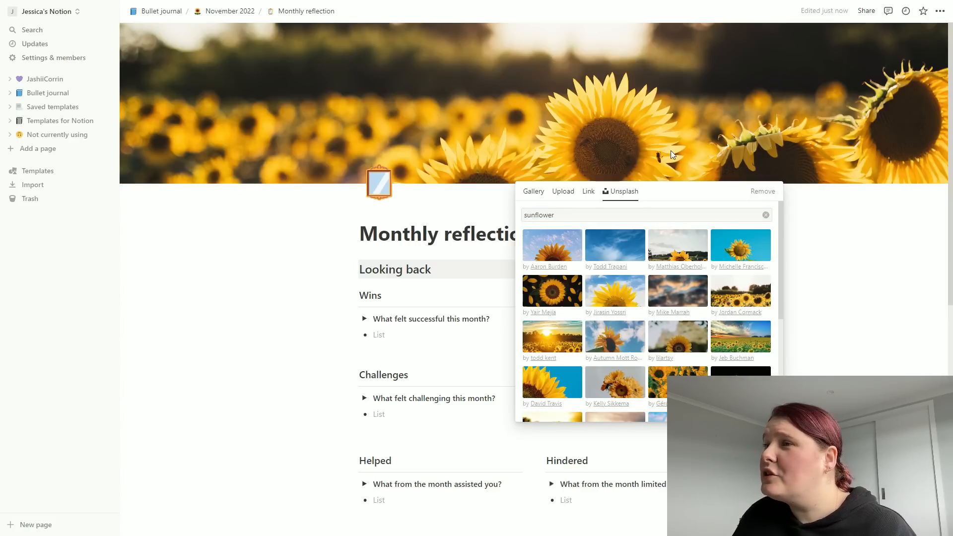
pyautogui.click(824, 238)
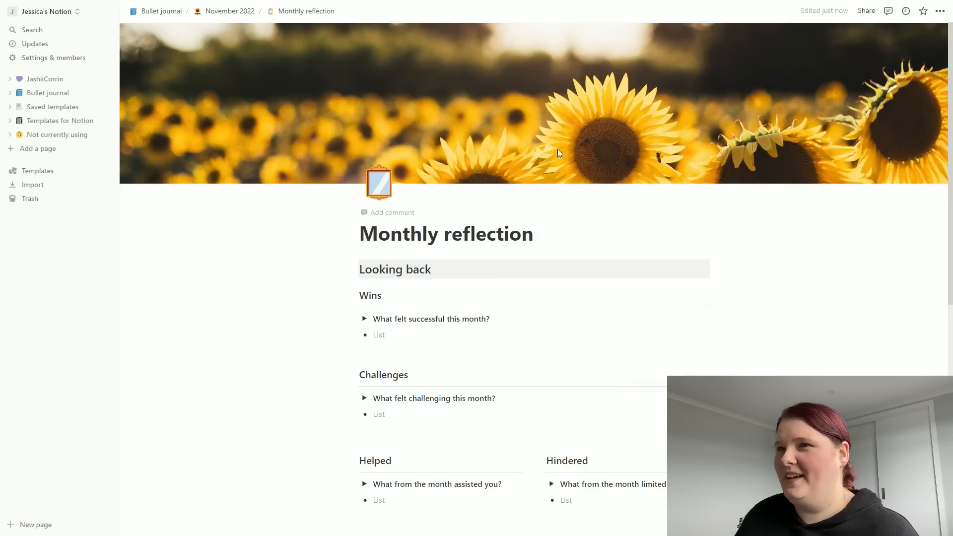
# - On the November 2022 page, rename the "Personal" priorities column to "JashiiCorrin" in bold
pyautogui.click(219, 11)
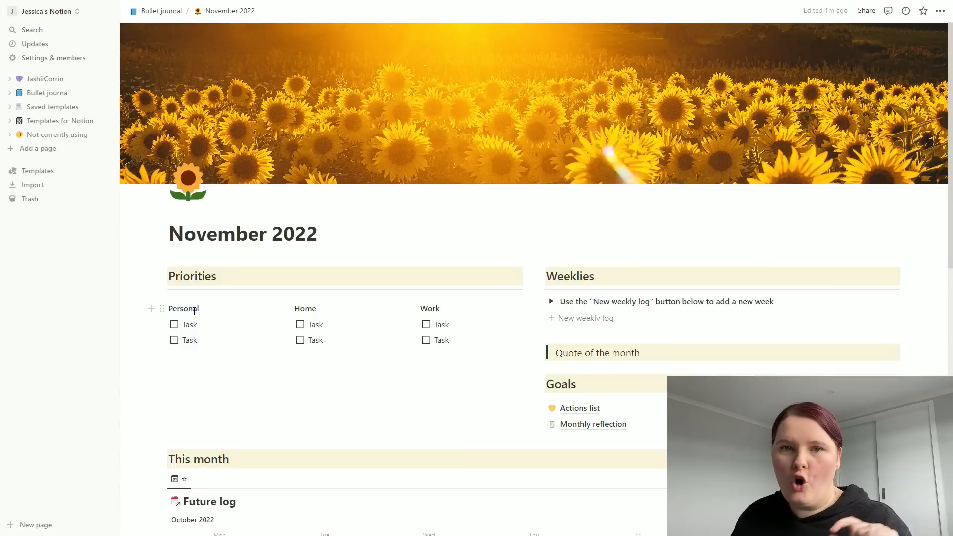
pyautogui.doubleClick(191, 309)
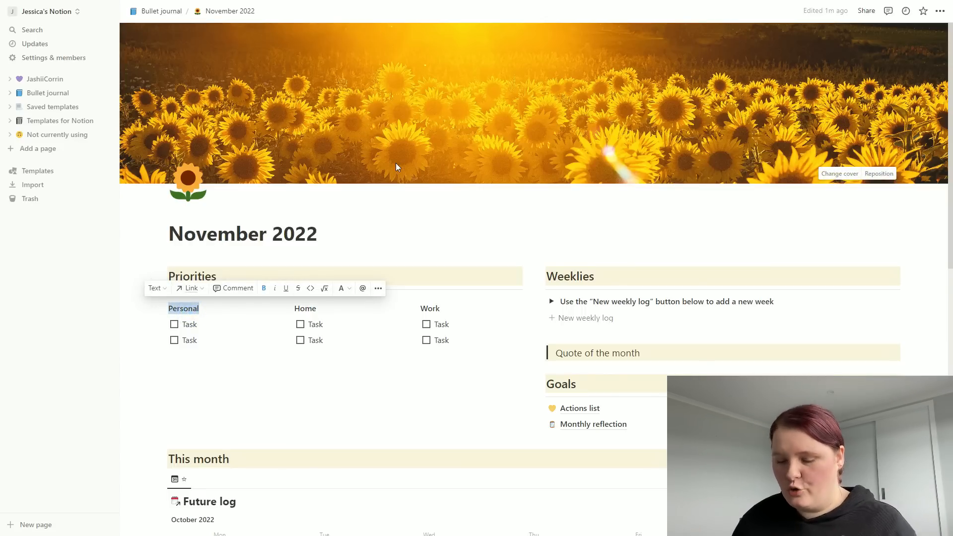
pyautogui.write('JashiiCorrin')
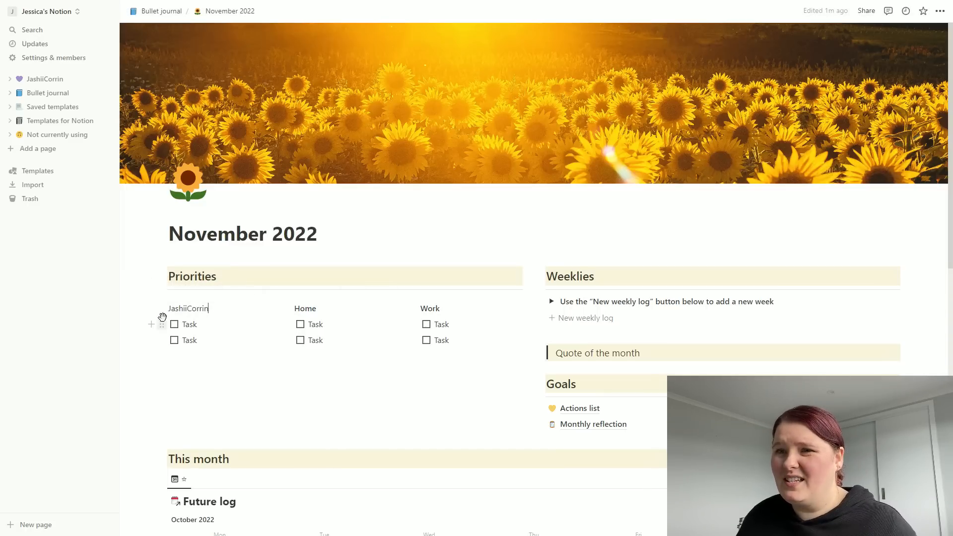
pyautogui.doubleClick(169, 308)
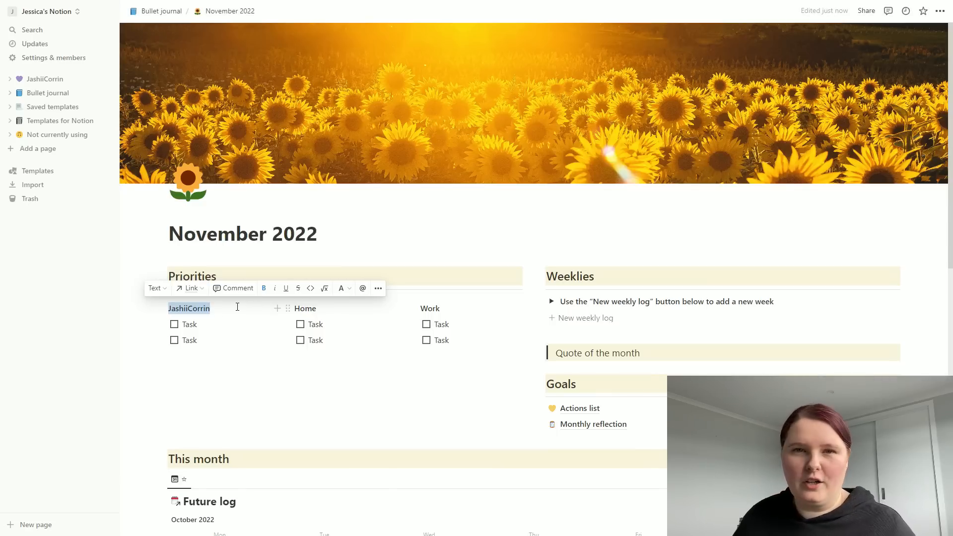
# - Rename the "Home" priorities column to "JashiiCorrin Vlogs" in bold
pyautogui.doubleClick(321, 308)
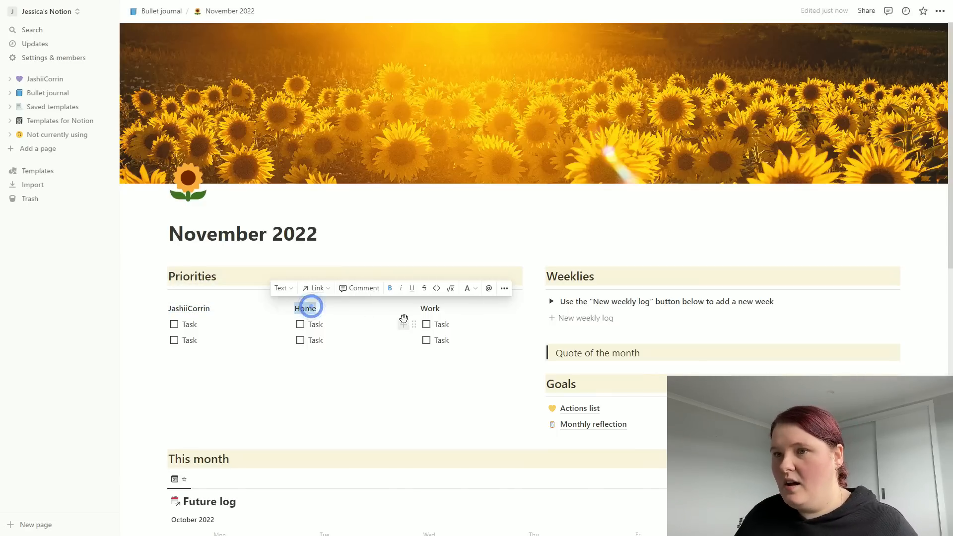
pyautogui.write('JashiiCorrin Vlogs')
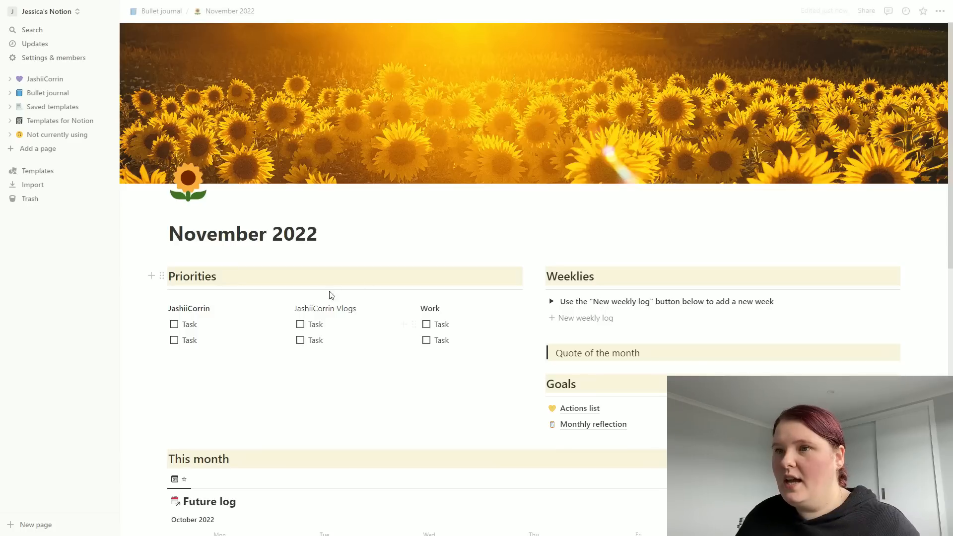
pyautogui.moveTo(294, 308); pyautogui.dragTo(356, 308)
pyautogui.hotkey('ctrl', 'b')
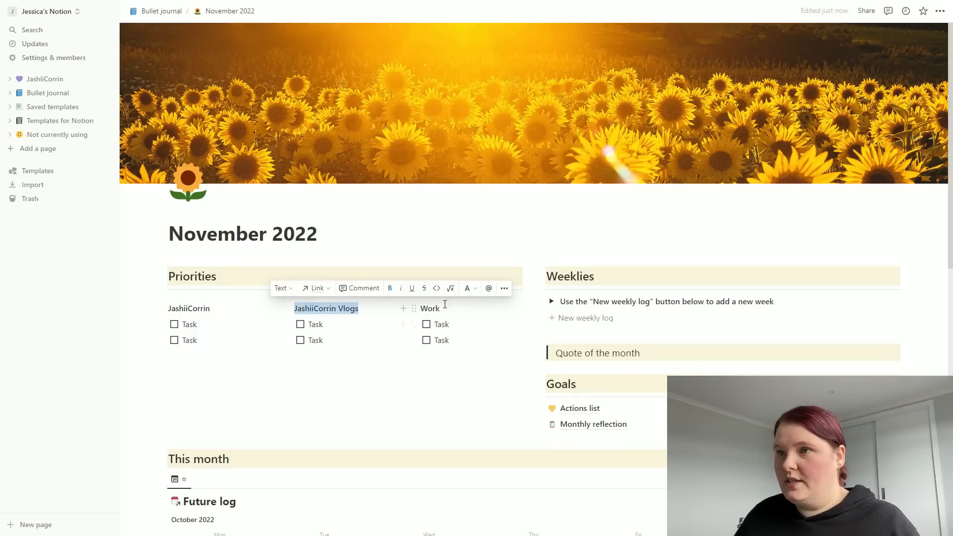
# - Rename the "Work" priorities column to "Patreon" in bold
pyautogui.doubleClick(434, 305)
pyautogui.write('Patreon')
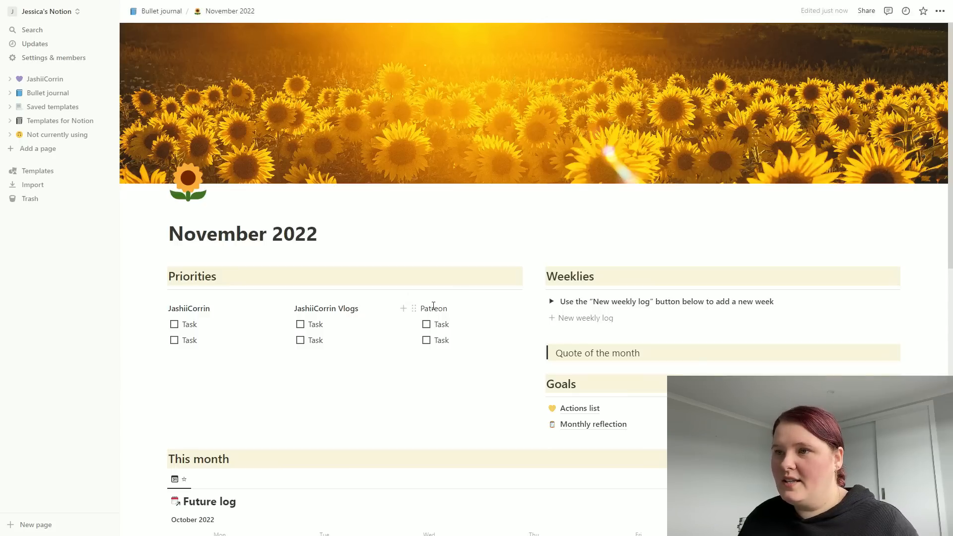
pyautogui.doubleClick(431, 307)
pyautogui.hotkey('ctrl', 'b')
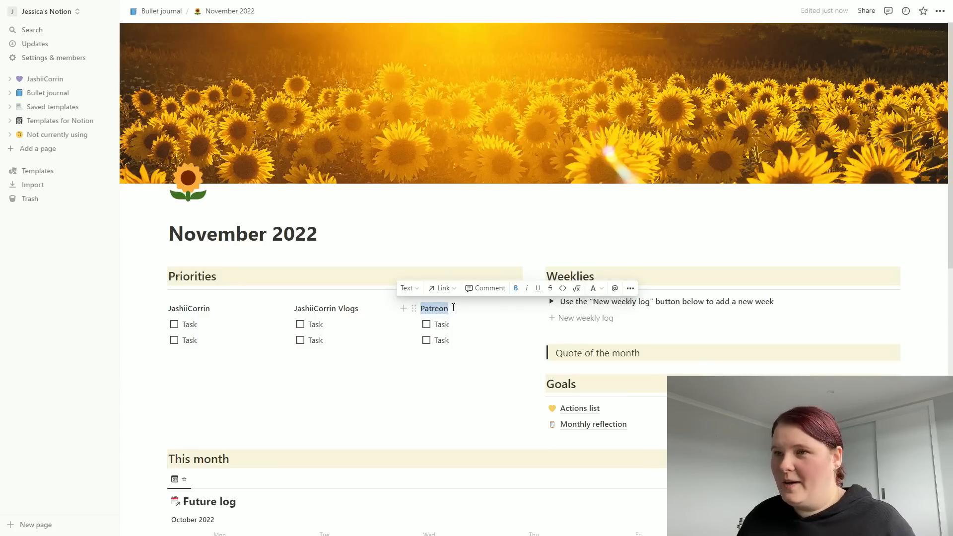
pyautogui.click(453, 308)
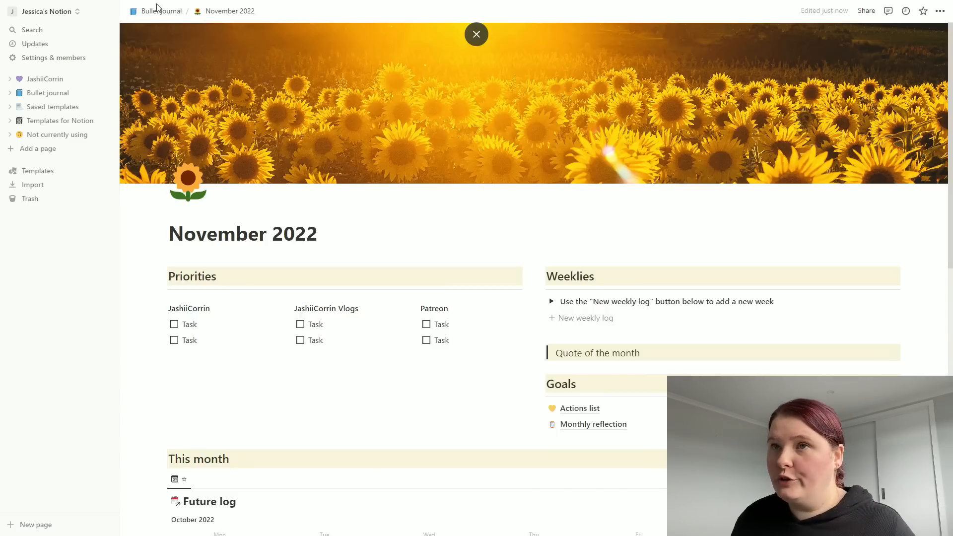
# - Go back to the Bullet journal page and open the October 2022 page to review its priorities
pyautogui.click(164, 14)
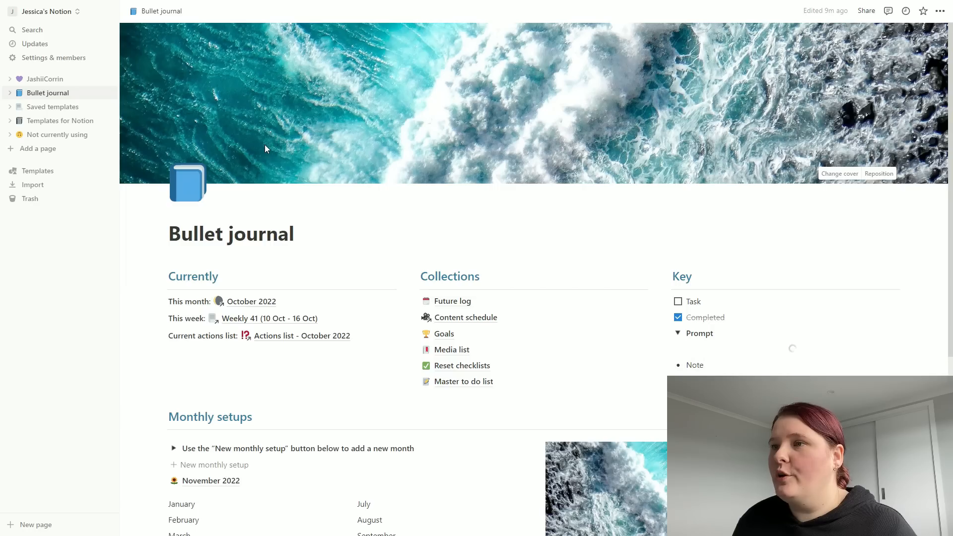
pyautogui.click(253, 302)
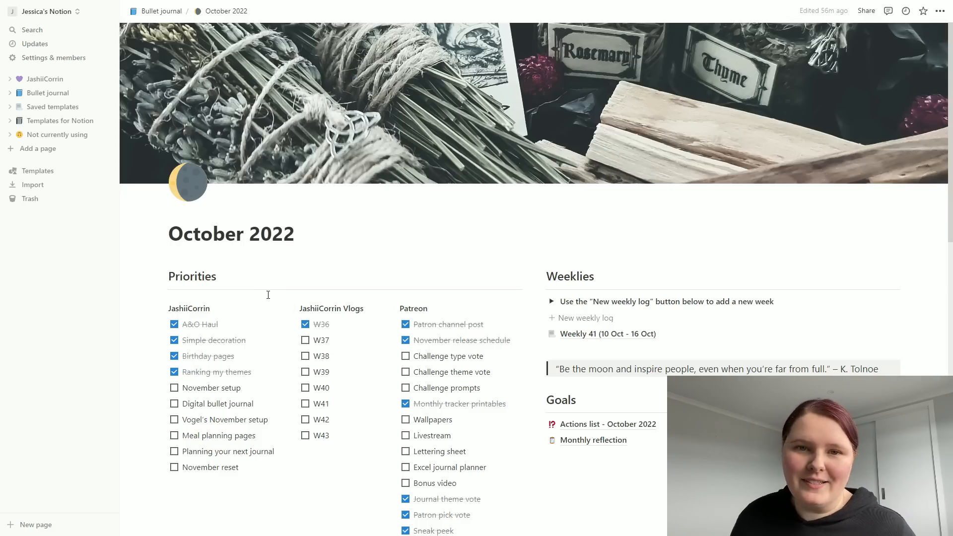
# - Copy the Patreon checklist from the October 2022 page and paste it under Patreon on the November 2022 page
pyautogui.scroll(-3, 504, 334)
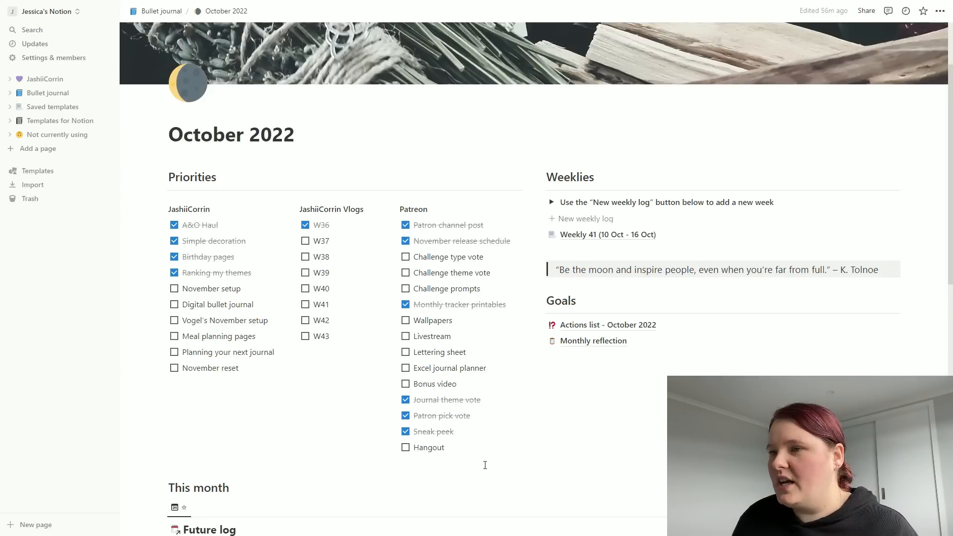
pyautogui.moveTo(484, 464); pyautogui.dragTo(418, 226)
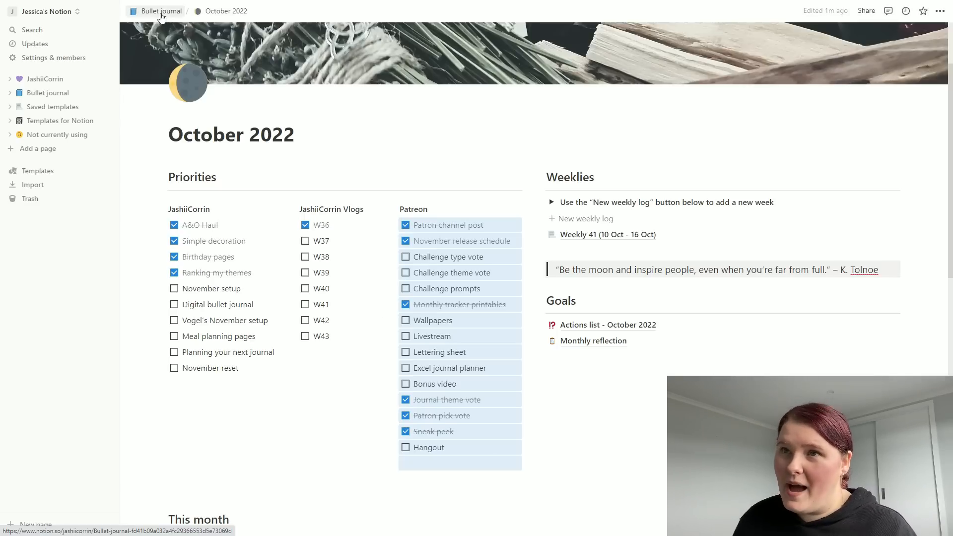
pyautogui.click(162, 14)
pyautogui.scroll(-2, 319, 332)
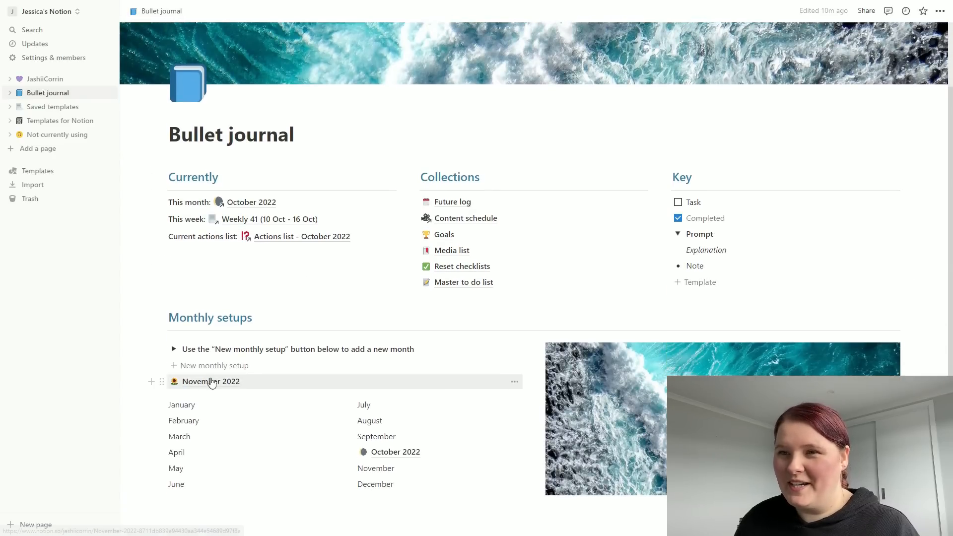
pyautogui.click(211, 382)
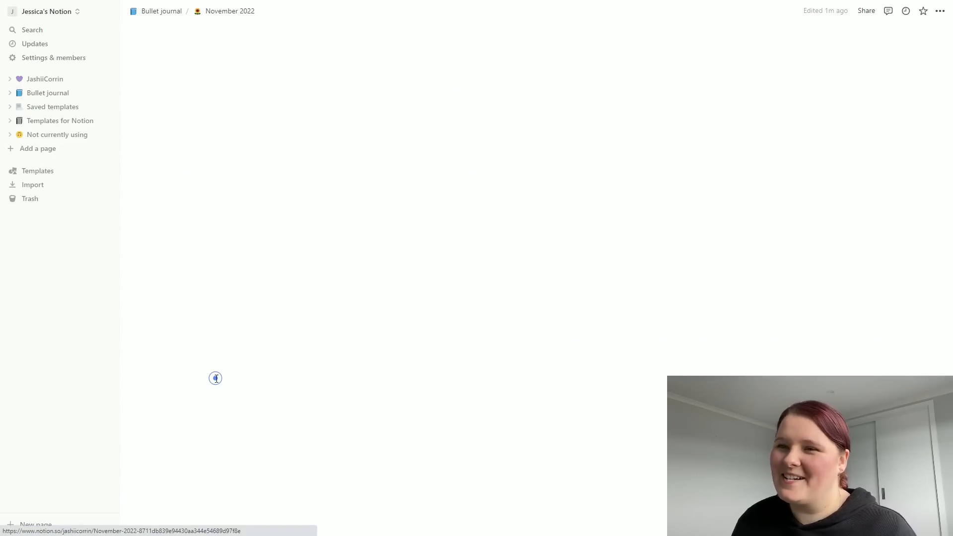
pyautogui.click(458, 352)
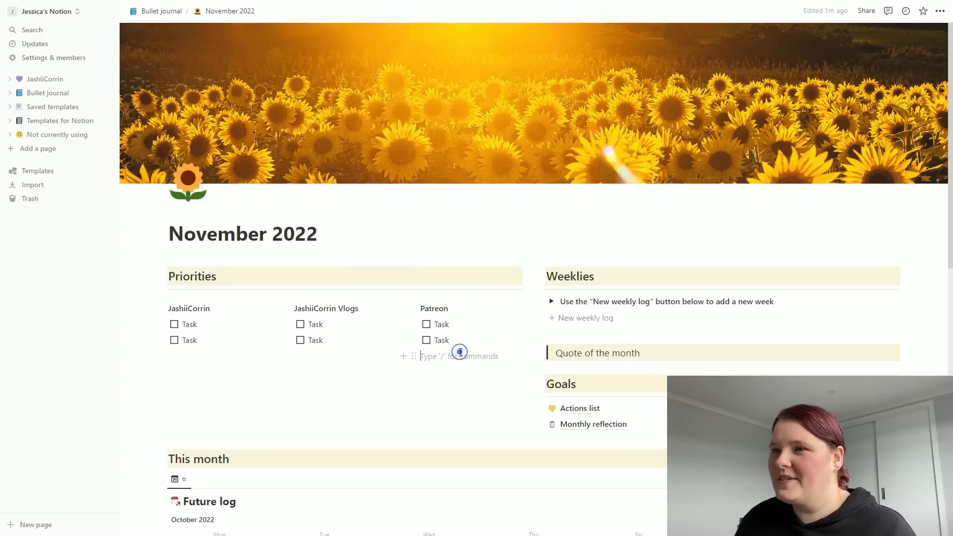
pyautogui.hotkey('ctrl', 'v')
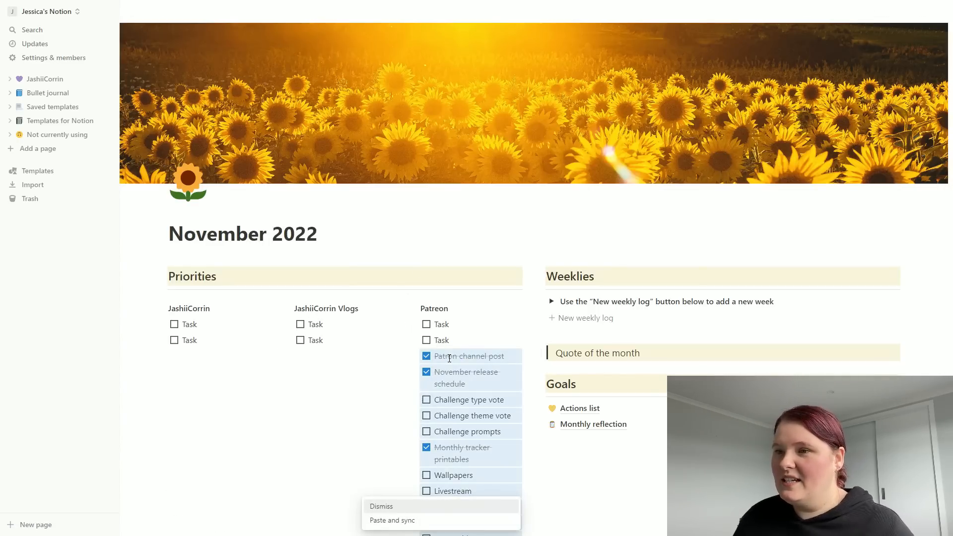
pyautogui.click(502, 476)
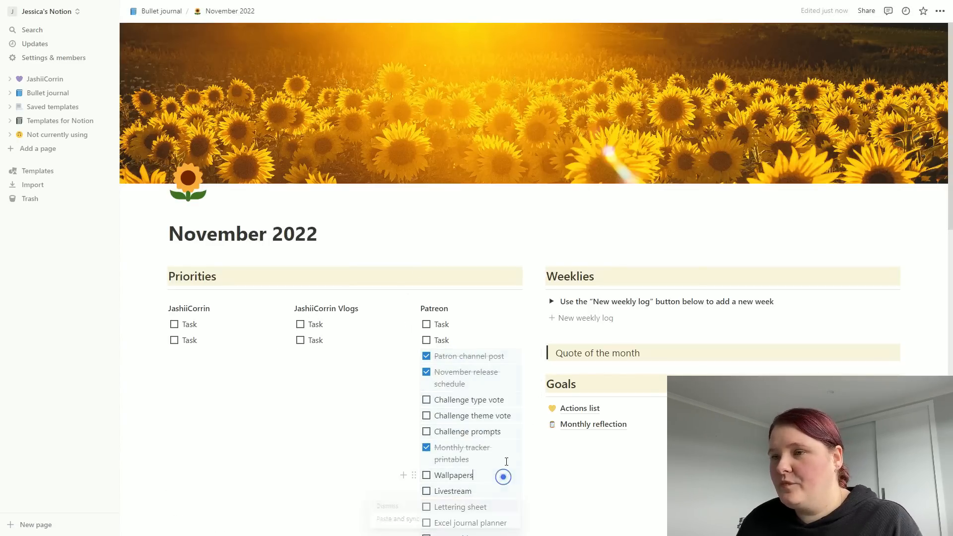
# - Uncheck Patron channel post, November release schedule, Monthly tracker printables, Journal theme vote, Patron pick vote and Sneak peek in the Patreon column
pyautogui.scroll(-2, 485, 419)
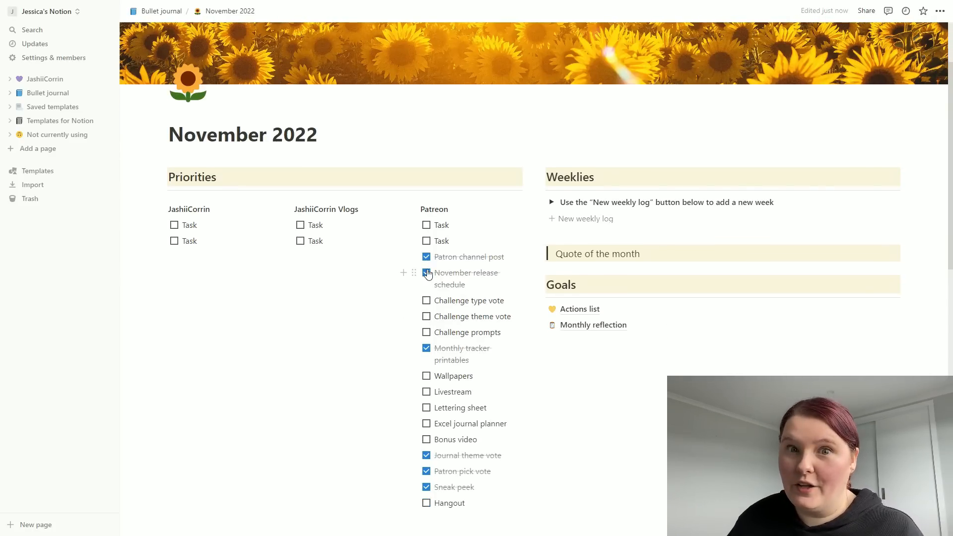
pyautogui.click(427, 272)
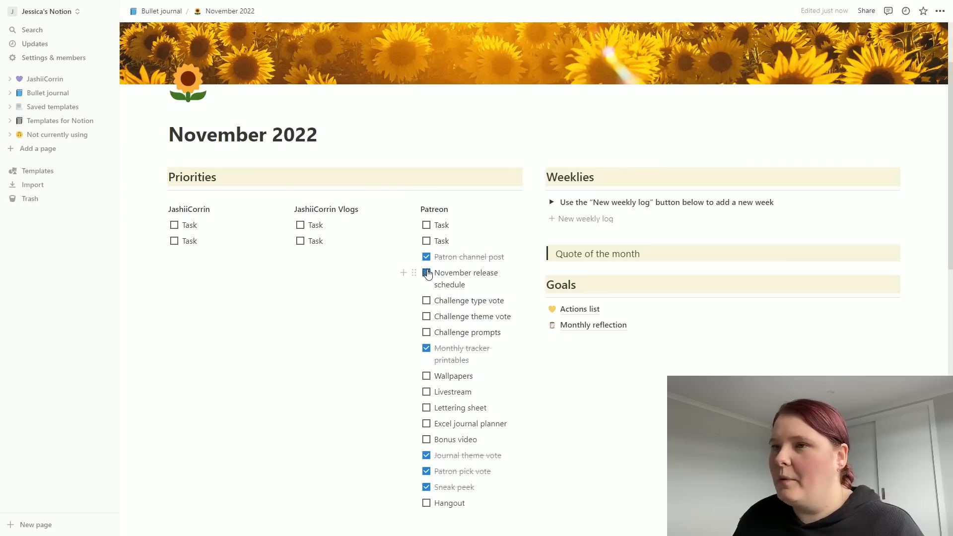
pyautogui.click(427, 257)
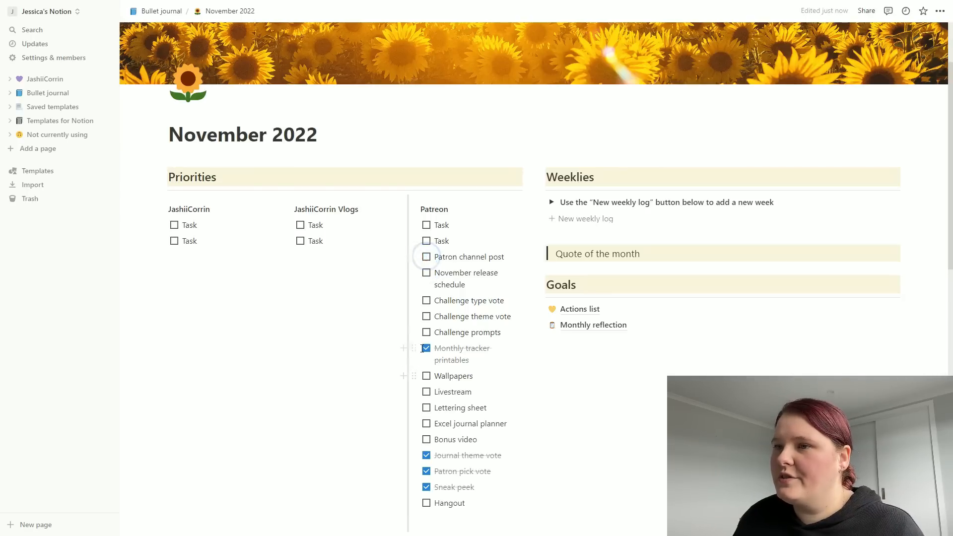
pyautogui.click(427, 348)
pyautogui.click(426, 455)
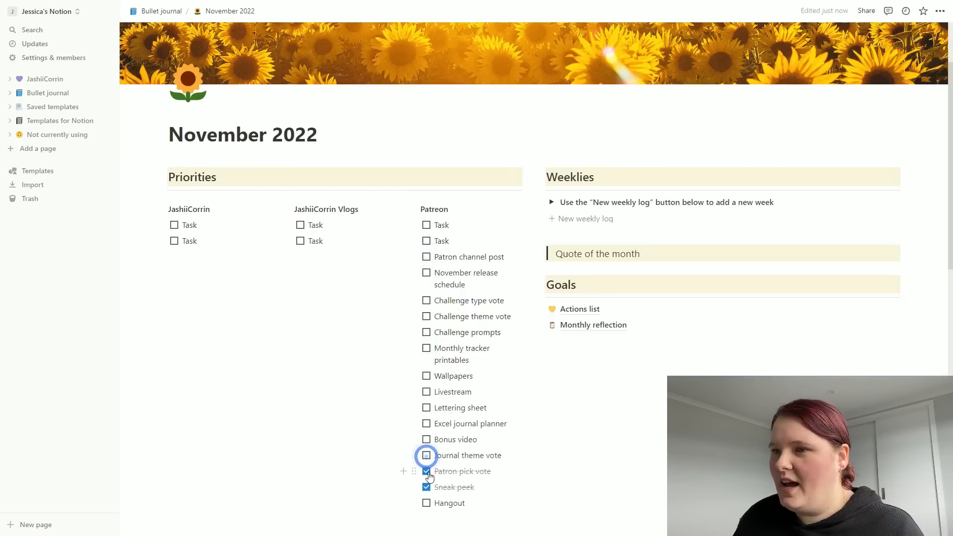
pyautogui.click(426, 471)
pyautogui.click(426, 487)
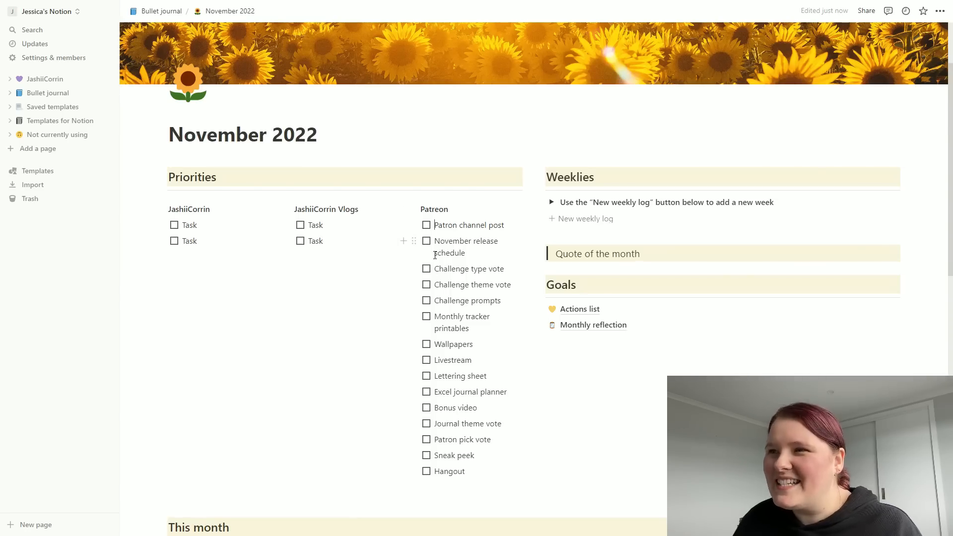
# - Replace the "Quote of the month" placeholder with the copied quote "Keep your face to the sunshine and you cannot see the shadow. It's what sunflowers do." plus a dash
pyautogui.click(613, 252)
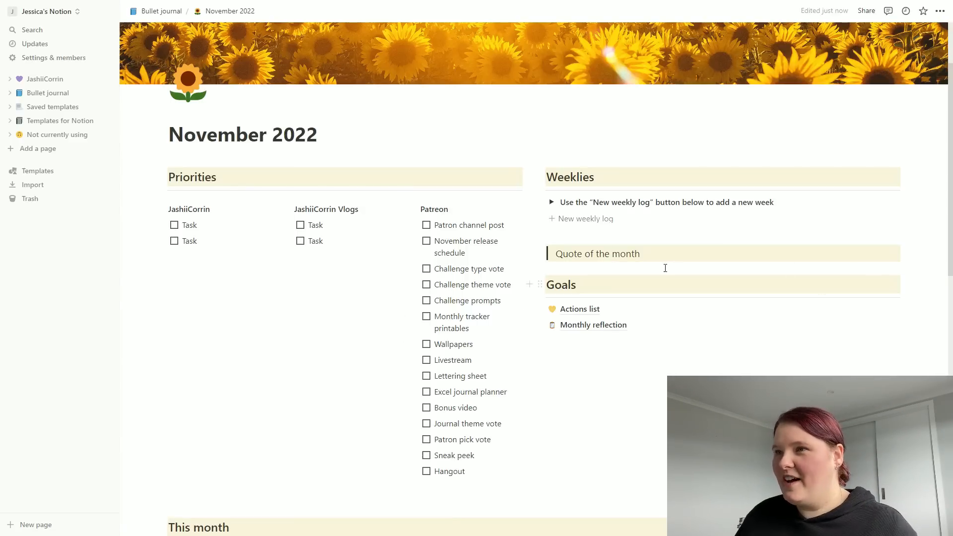
pyautogui.doubleClick(628, 254)
pyautogui.moveTo(650, 253); pyautogui.dragTo(556, 255)
pyautogui.rightClick(559, 256)
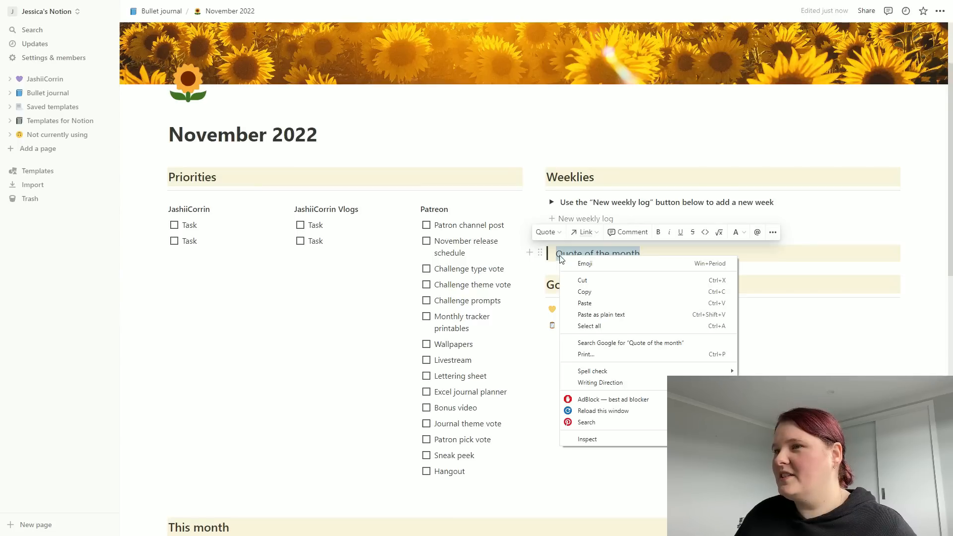
pyautogui.click(613, 307)
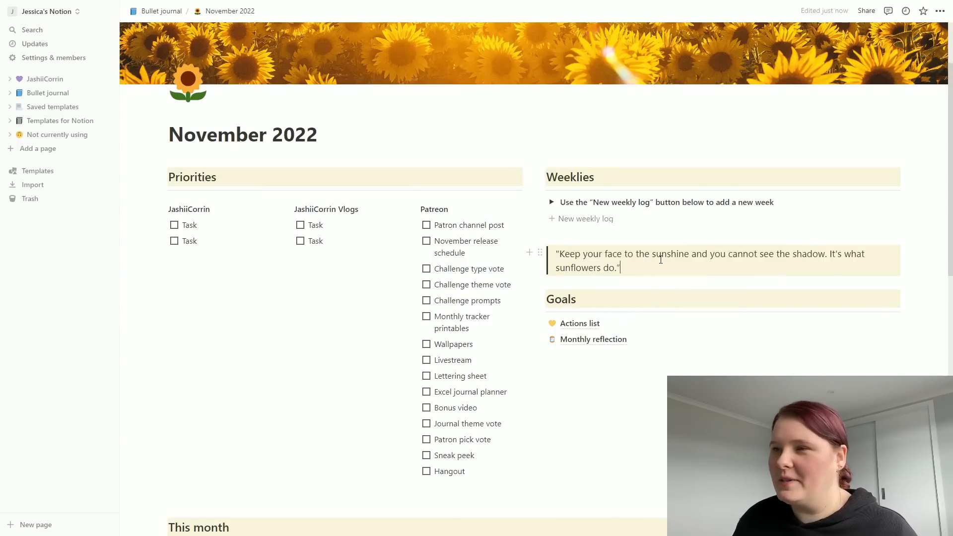
pyautogui.write('-')
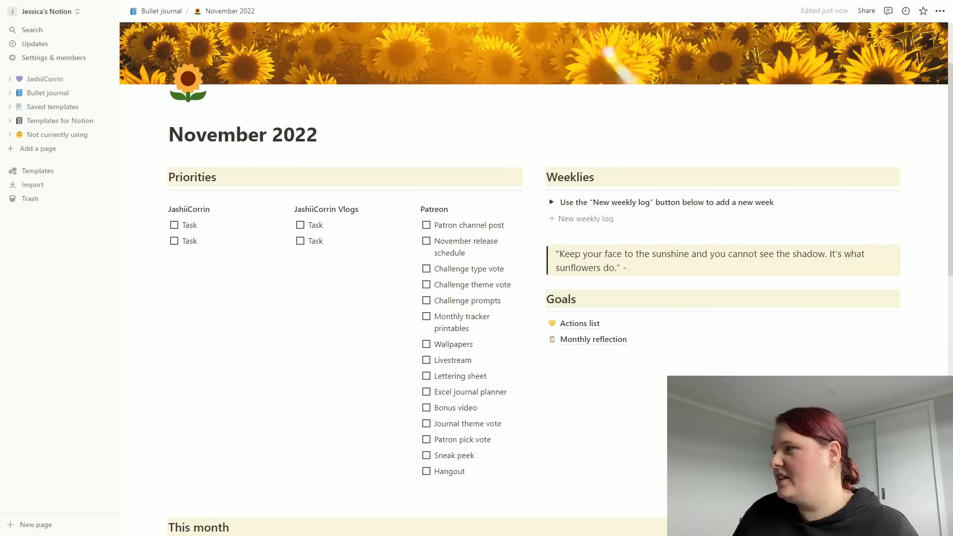
pyautogui.click(612, 282)
pyautogui.press('Return')
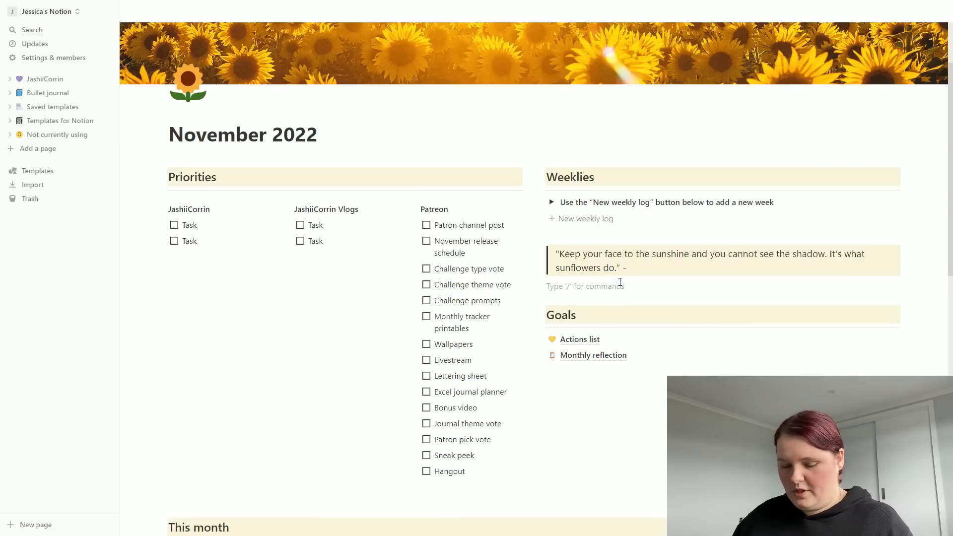
pyautogui.hotkey('ctrl', 'v')
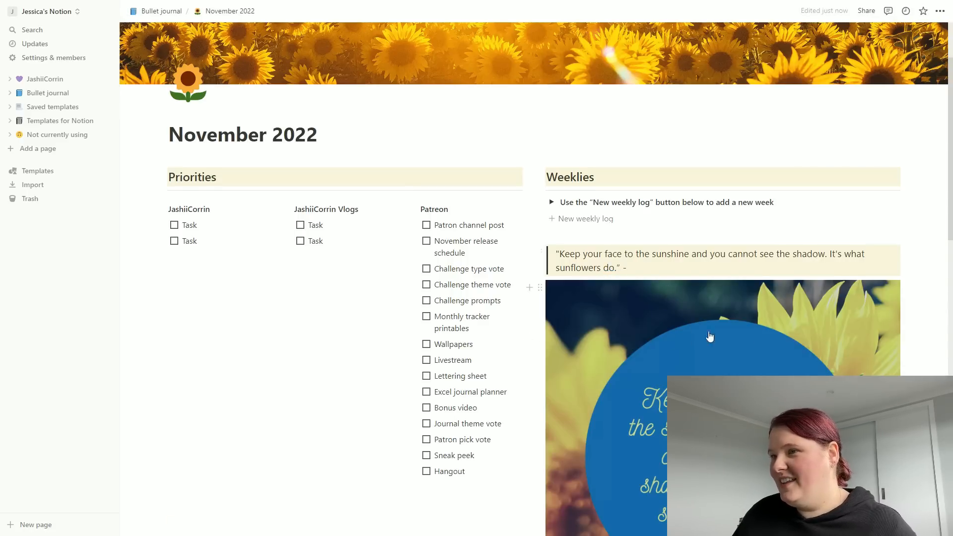
pyautogui.scroll(-2, 712, 333)
pyautogui.scroll(-1, 888, 326)
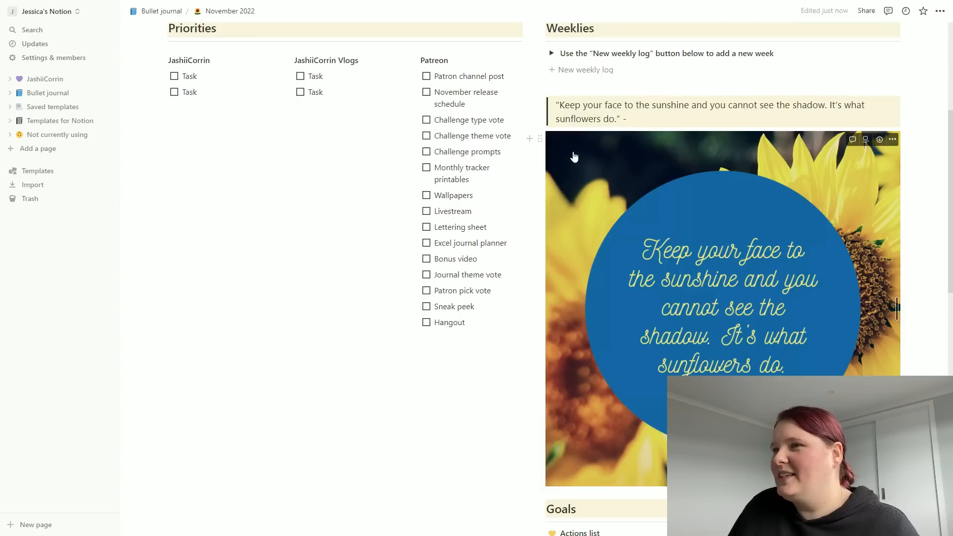
pyautogui.click(540, 139)
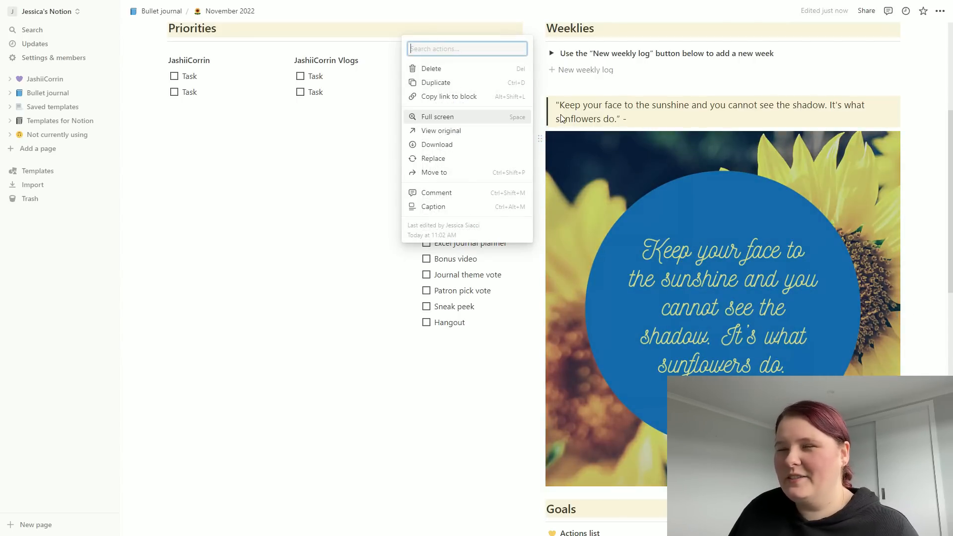
pyautogui.click(509, 69)
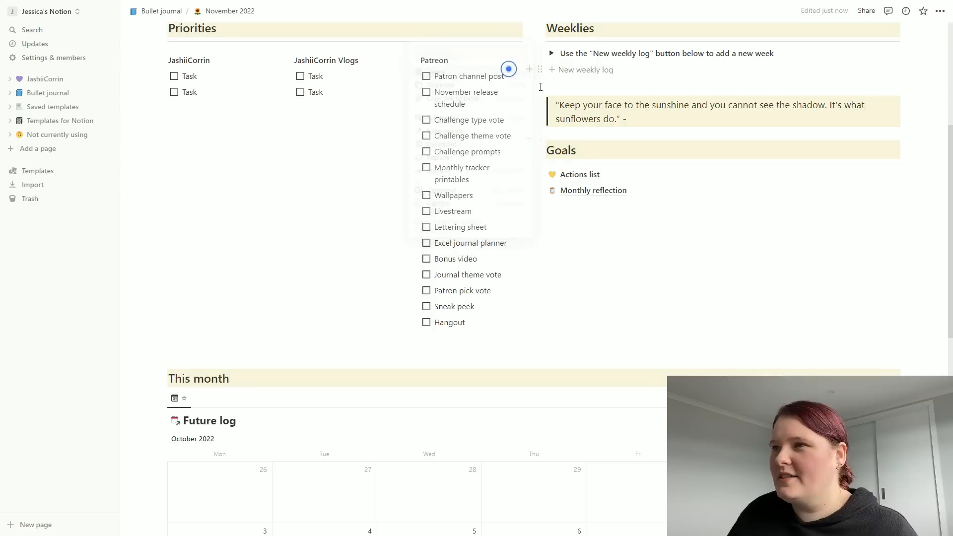
# - Credit the quote of the month to Helen Keller after the dash
pyautogui.click(642, 121)
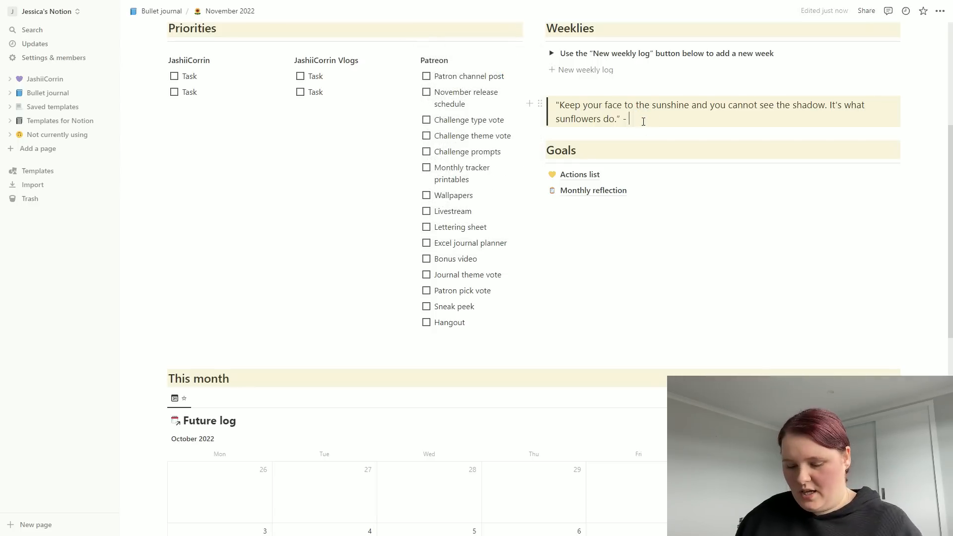
pyautogui.write('Helen Keller')
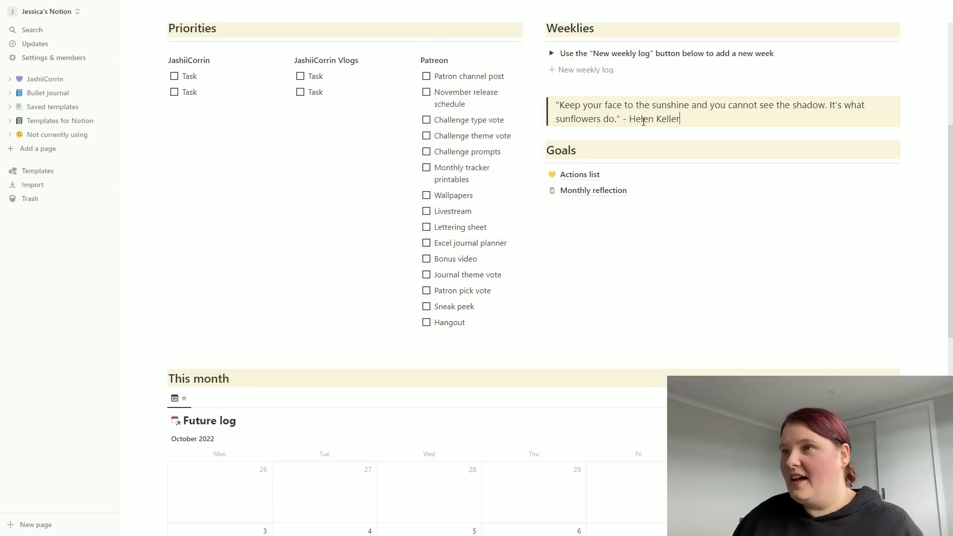
# - Expand the Weeklies usage note and open the "Weekly log (date - date)" page from the New weekly log template configuration
pyautogui.scroll(5, 788, 251)
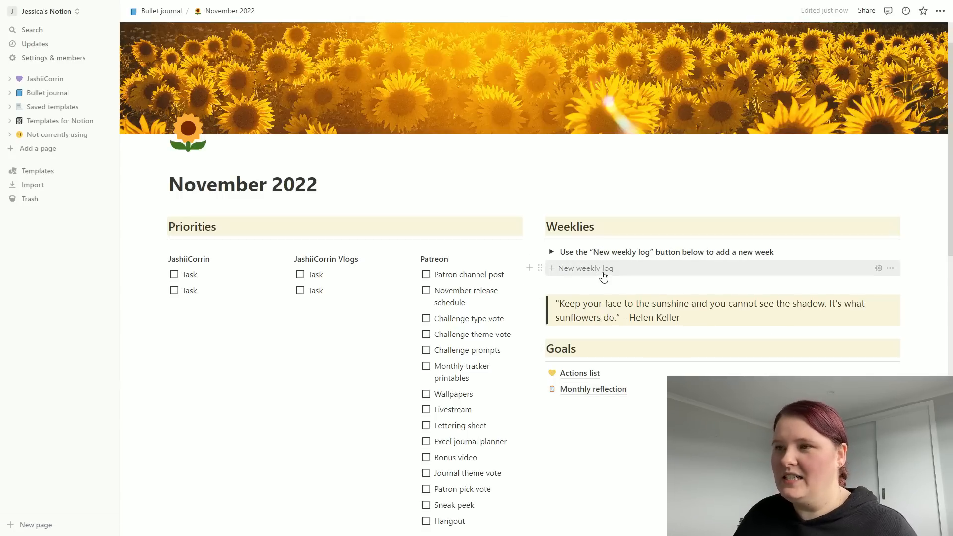
pyautogui.click(551, 253)
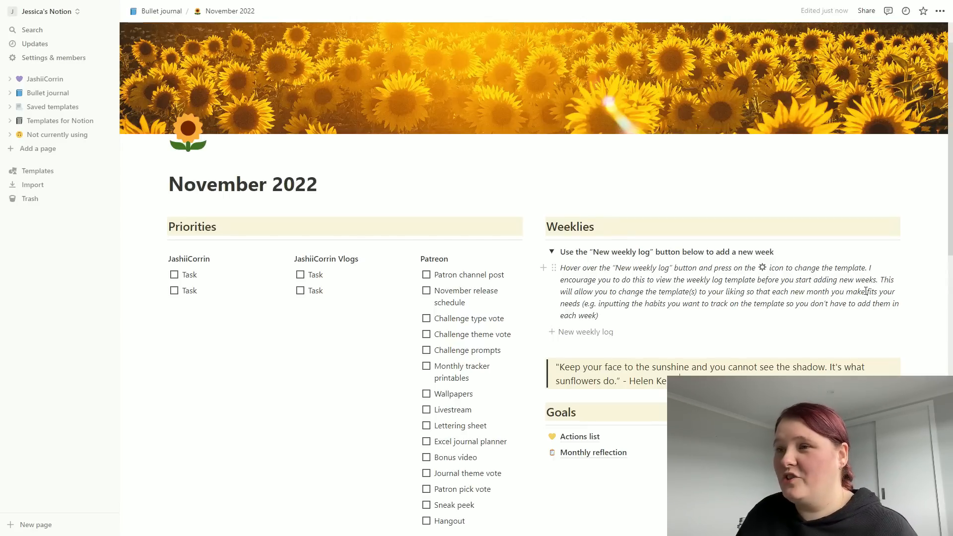
pyautogui.moveTo(826, 330)
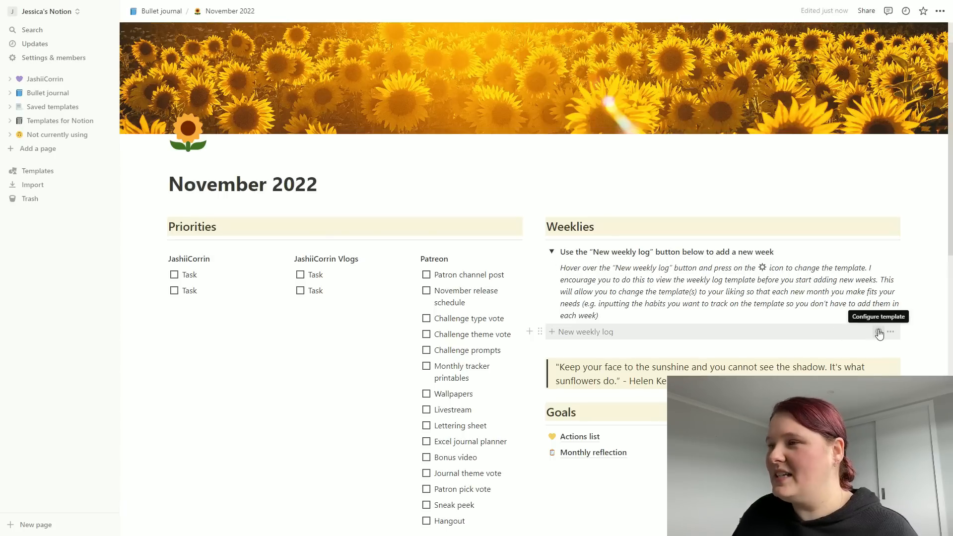
pyautogui.click(879, 332)
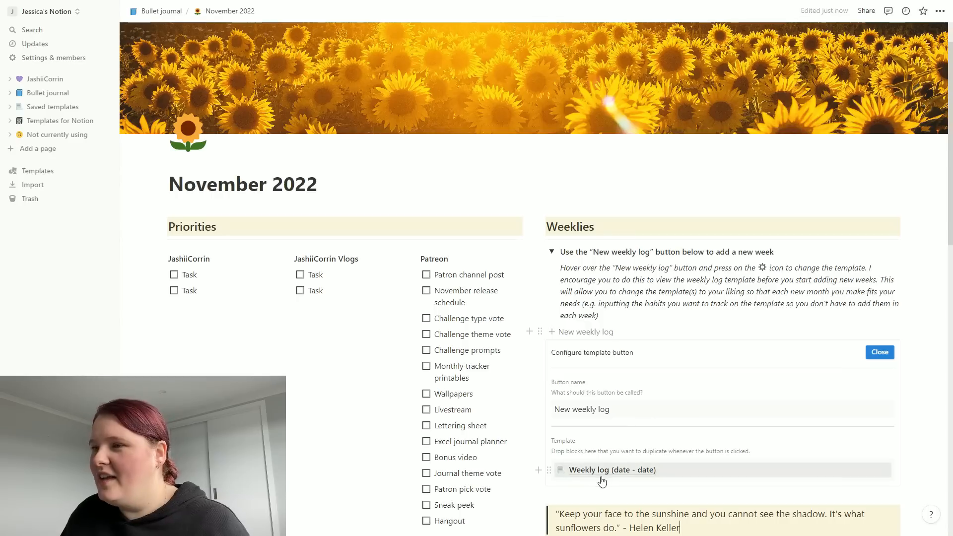
pyautogui.click(626, 473)
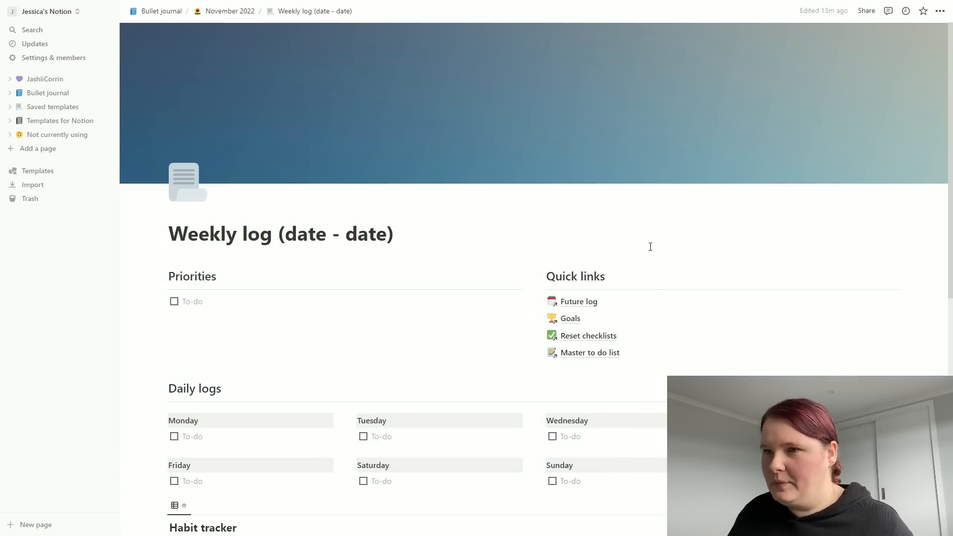
# - Review the weekly log template's sections and set its Priorities heading to yellow text
pyautogui.scroll(-1, 442, 273)
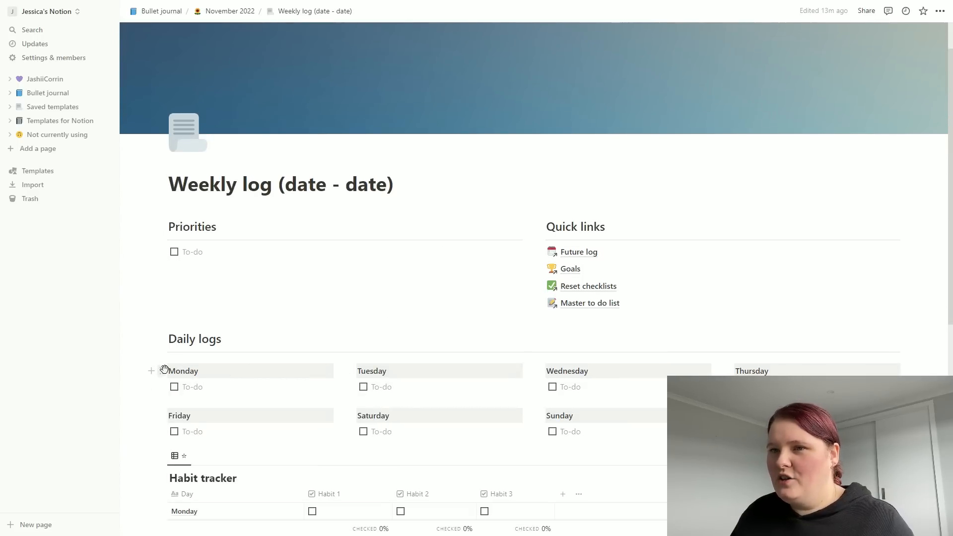
pyautogui.scroll(-1, 258, 333)
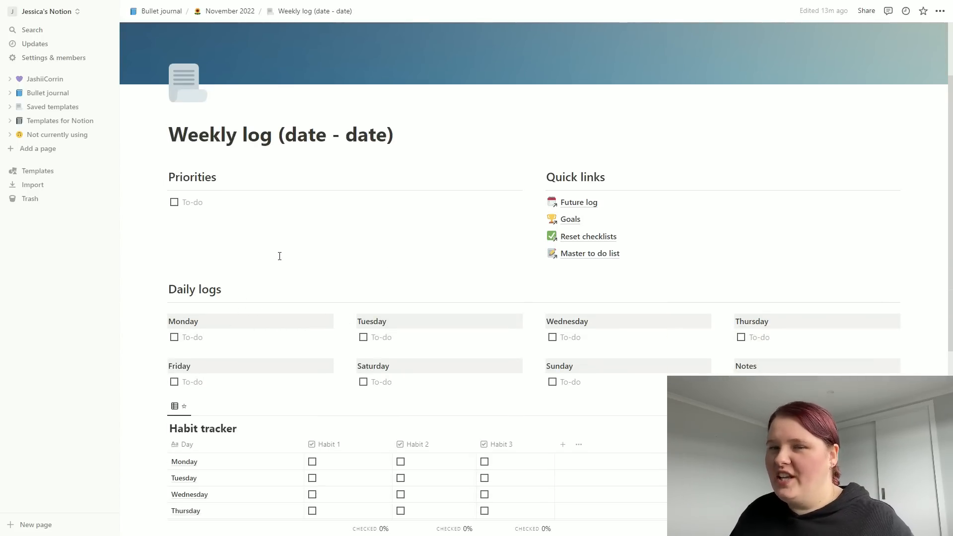
pyautogui.scroll(-3, 278, 255)
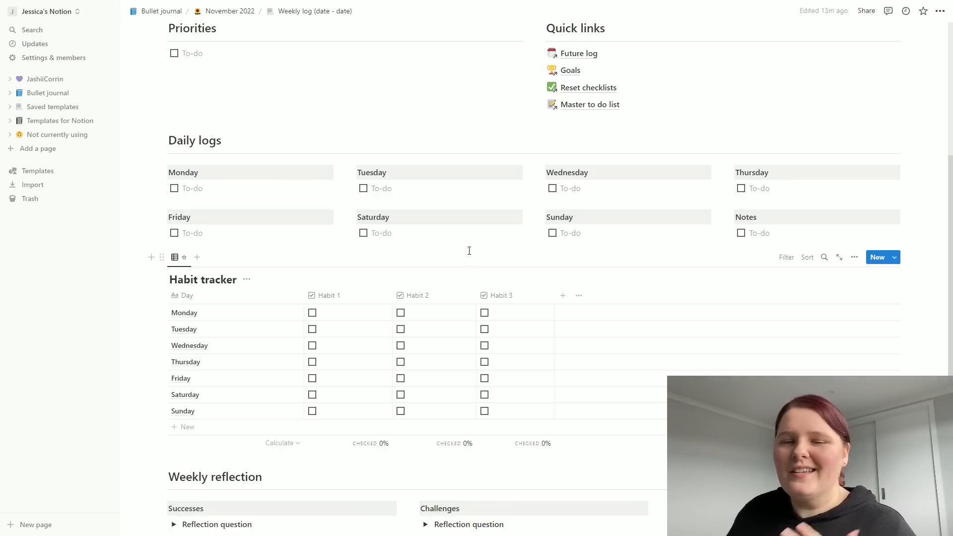
pyautogui.scroll(3, 469, 251)
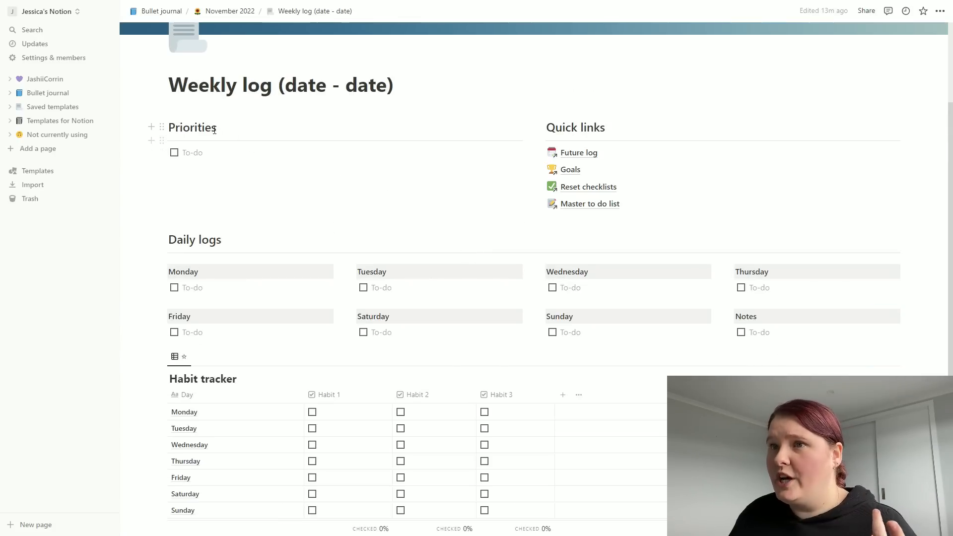
pyautogui.click(161, 126)
pyautogui.moveTo(88, 188)
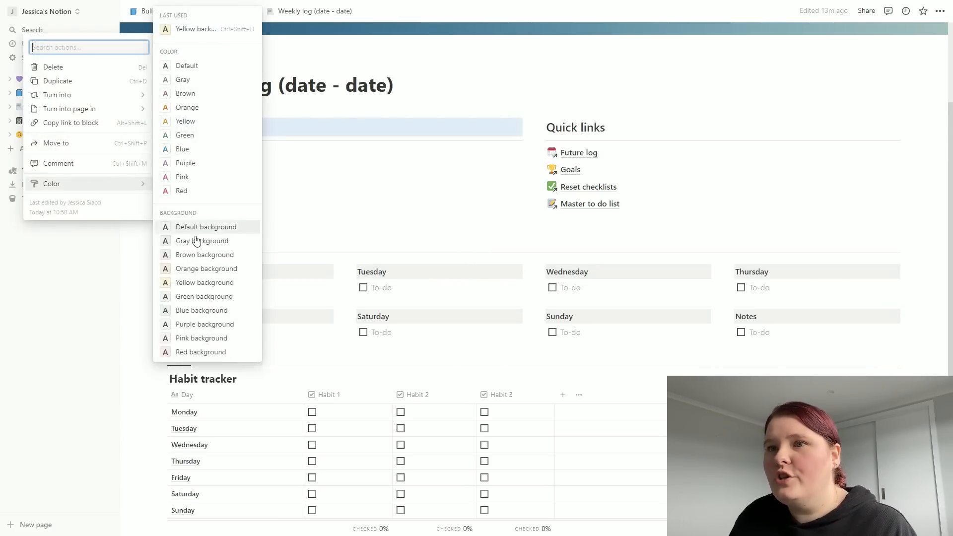
pyautogui.click(183, 121)
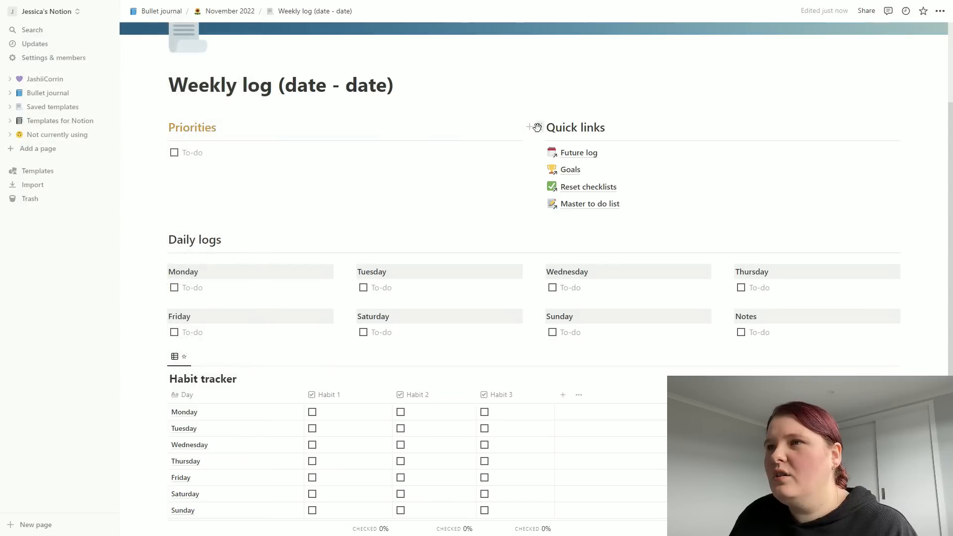
# - Set the Quick links heading to yellow text
pyautogui.click(540, 127)
pyautogui.moveTo(441, 186)
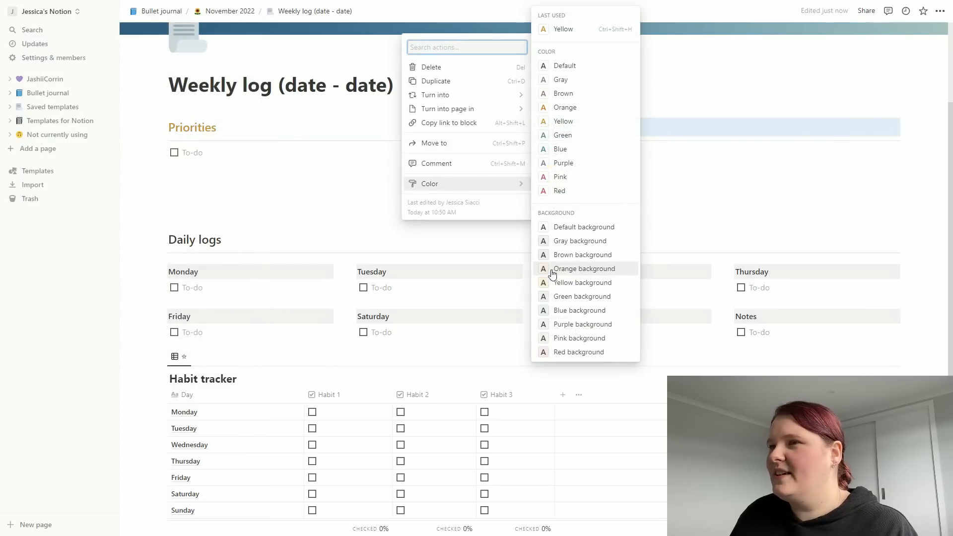
pyautogui.click(561, 122)
# - Give the Tuesday, Wednesday and Thursday labels in Daily logs a yellow background
pyautogui.click(351, 271)
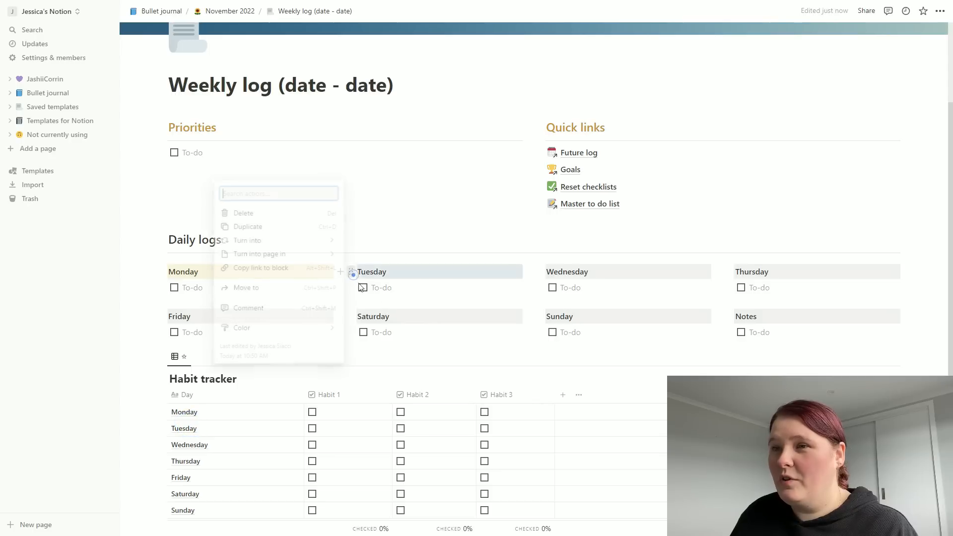
pyautogui.moveTo(293, 332)
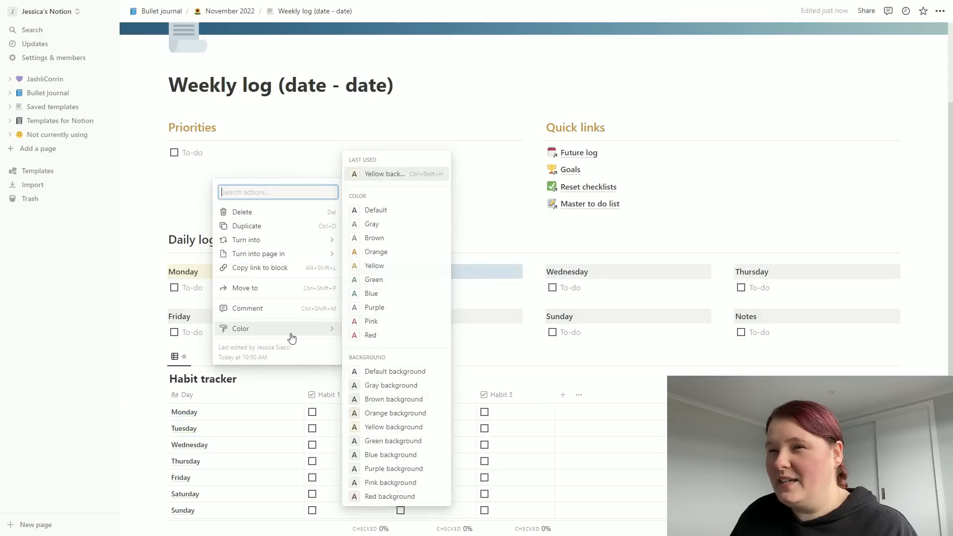
pyautogui.click(379, 427)
pyautogui.click(542, 273)
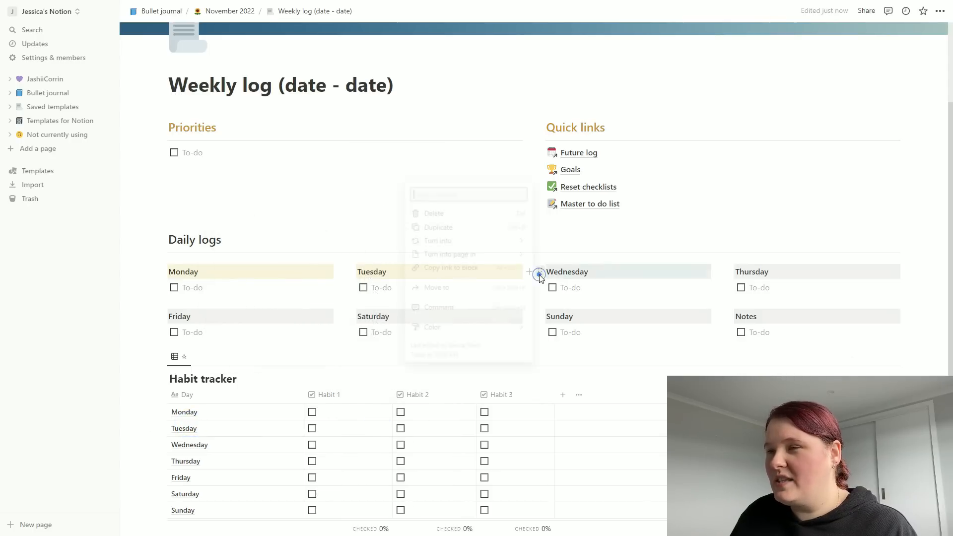
pyautogui.moveTo(531, 331)
pyautogui.click(571, 428)
pyautogui.click(728, 272)
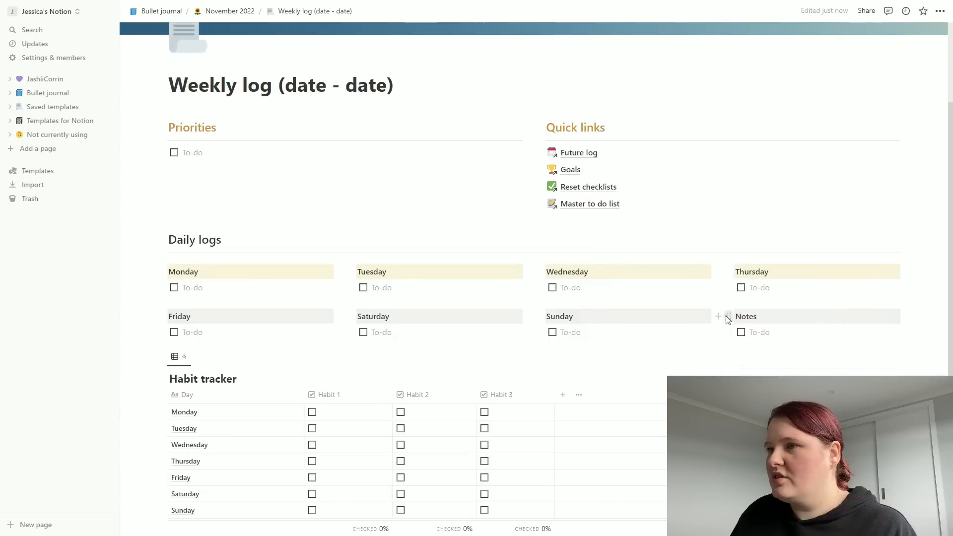
# - Give the Notes, Sunday, Saturday and Friday labels in Daily logs a yellow background
pyautogui.click(726, 317)
pyautogui.click(754, 448)
pyautogui.click(540, 317)
pyautogui.click(564, 448)
pyautogui.click(350, 316)
pyautogui.click(372, 447)
pyautogui.click(162, 317)
pyautogui.moveTo(115, 376)
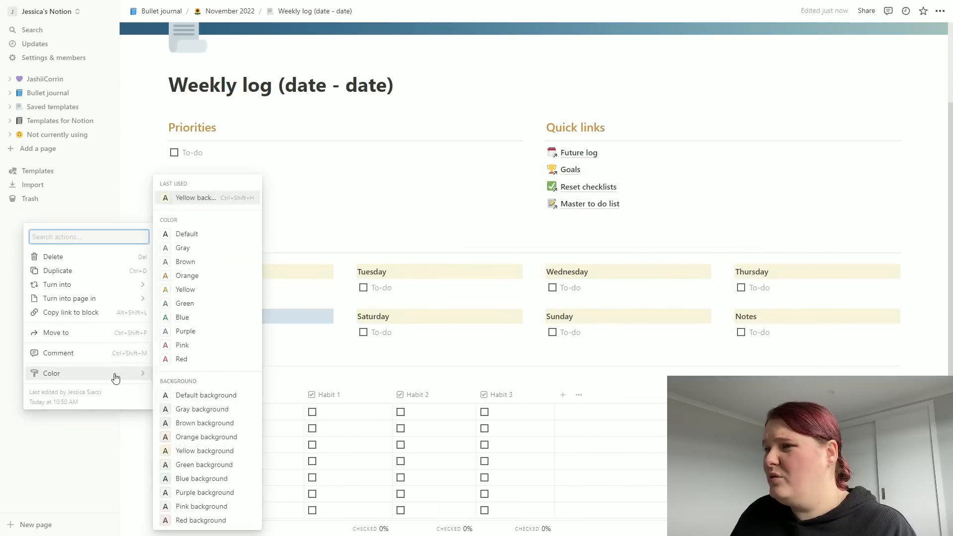
pyautogui.click(198, 448)
# - Set the Daily logs heading to yellow text
pyautogui.click(162, 241)
pyautogui.moveTo(84, 295)
pyautogui.click(191, 289)
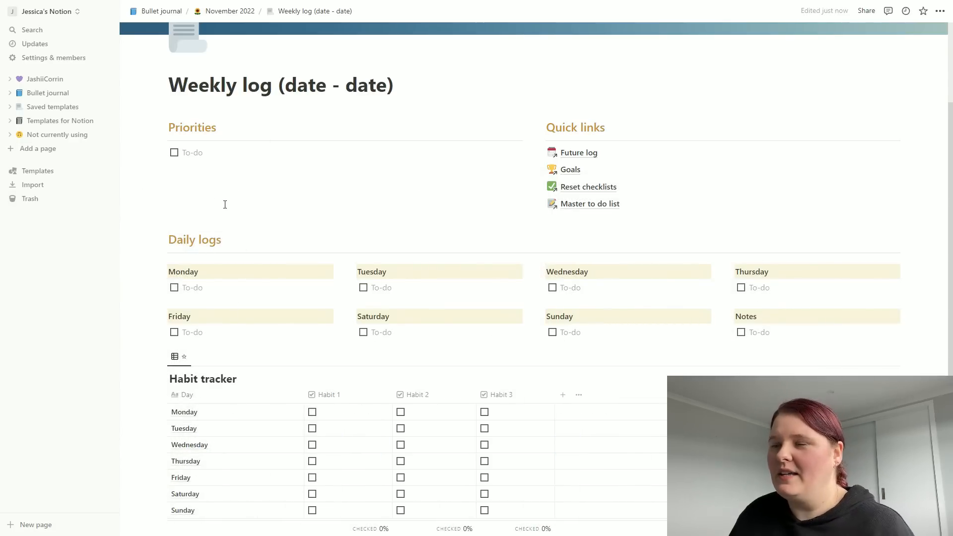
# - Look at the options available for the Habit tracker database title
pyautogui.scroll(-1, 243, 220)
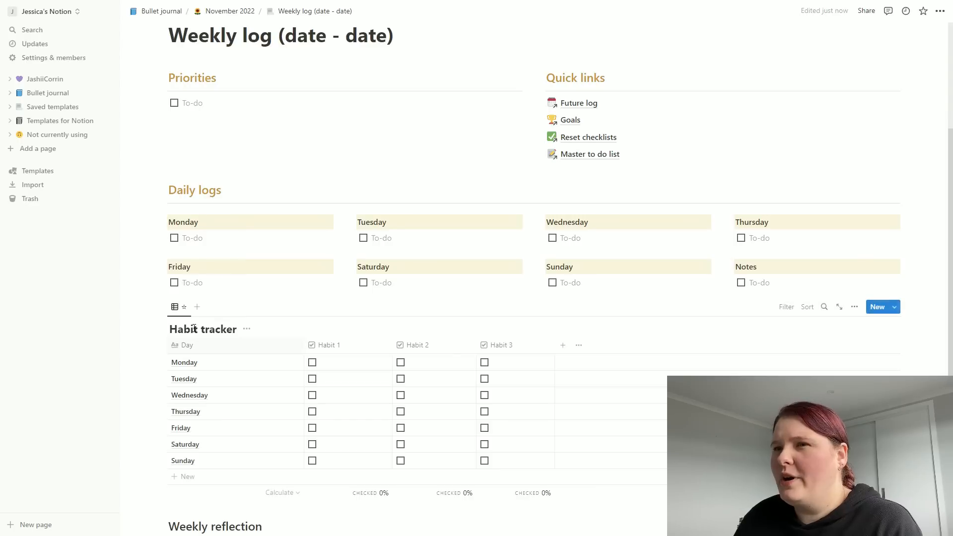
pyautogui.click(247, 330)
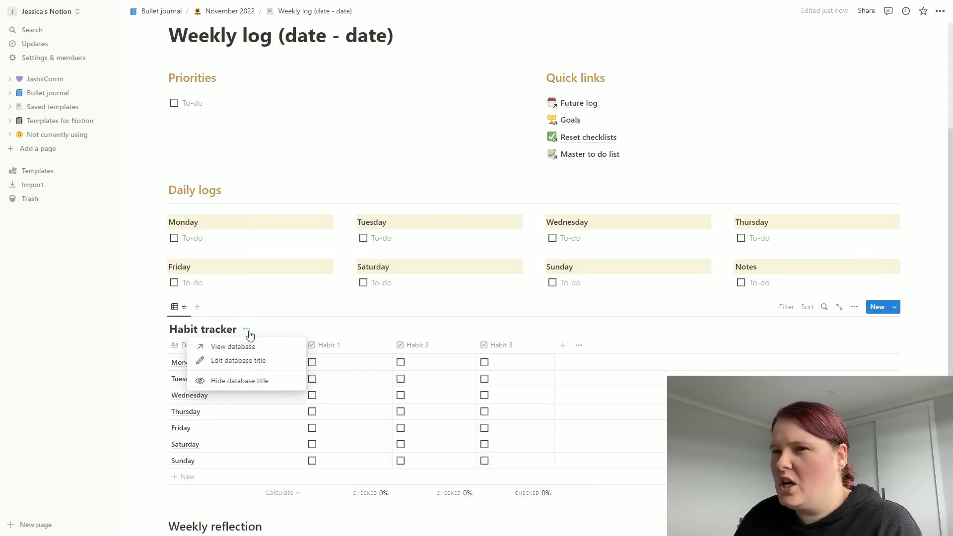
pyautogui.click(247, 330)
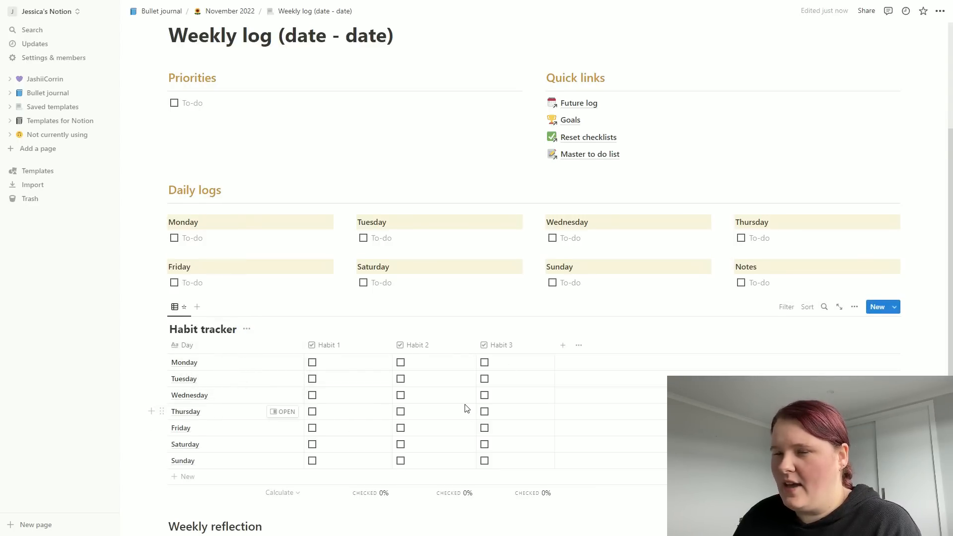
# - Give the Successes, Challenges and Improvements labels under Weekly reflection a yellow background
pyautogui.scroll(-5, 464, 409)
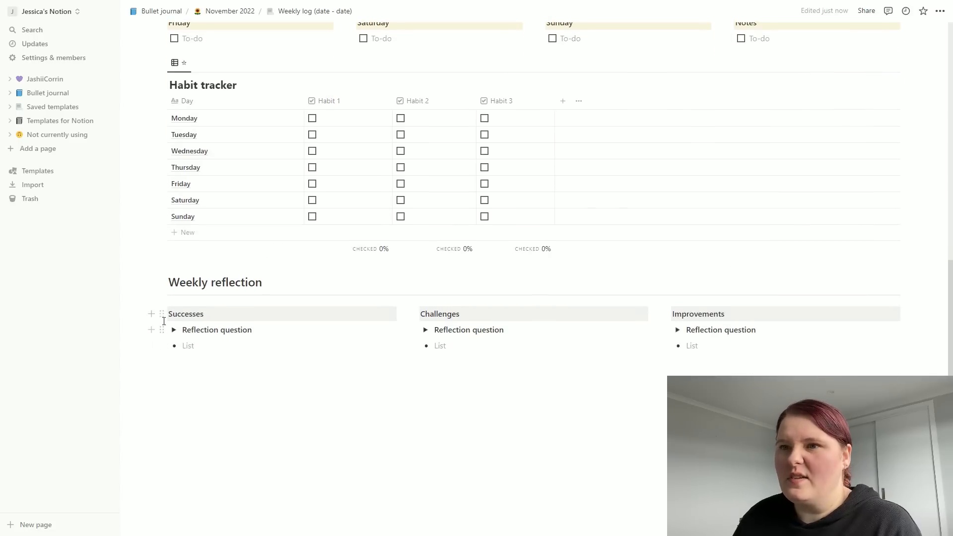
pyautogui.click(161, 316)
pyautogui.moveTo(132, 375)
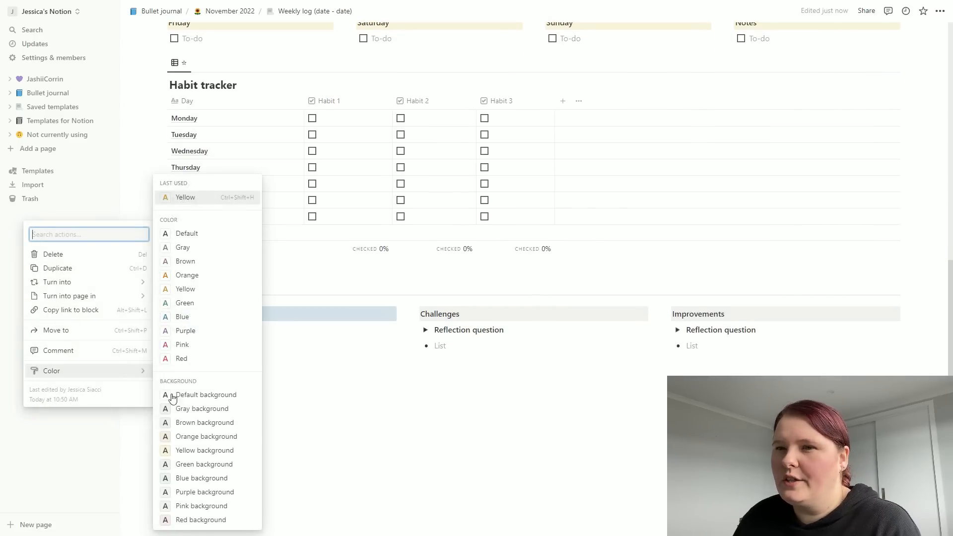
pyautogui.click(191, 447)
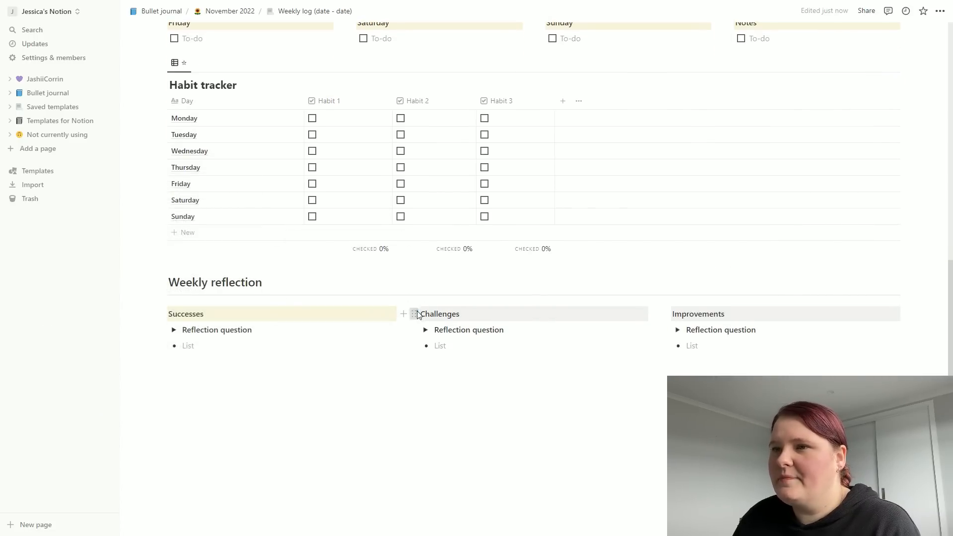
pyautogui.click(414, 314)
pyautogui.moveTo(380, 373)
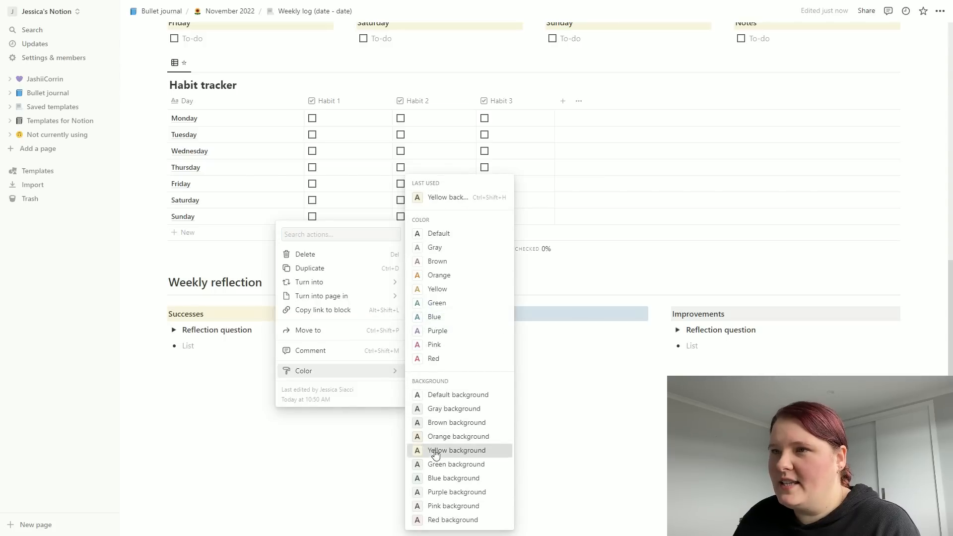
pyautogui.click(434, 450)
pyautogui.click(666, 316)
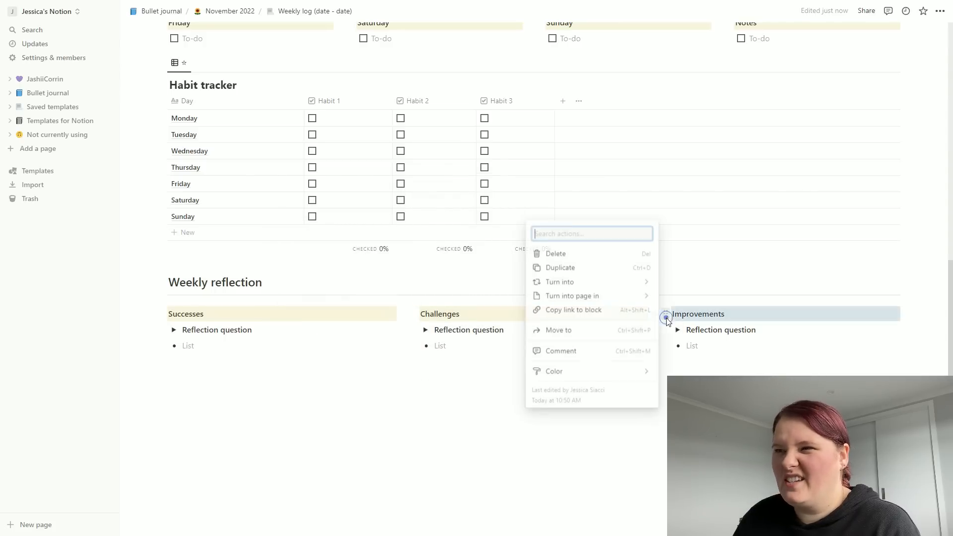
pyautogui.moveTo(619, 371)
pyautogui.click(685, 450)
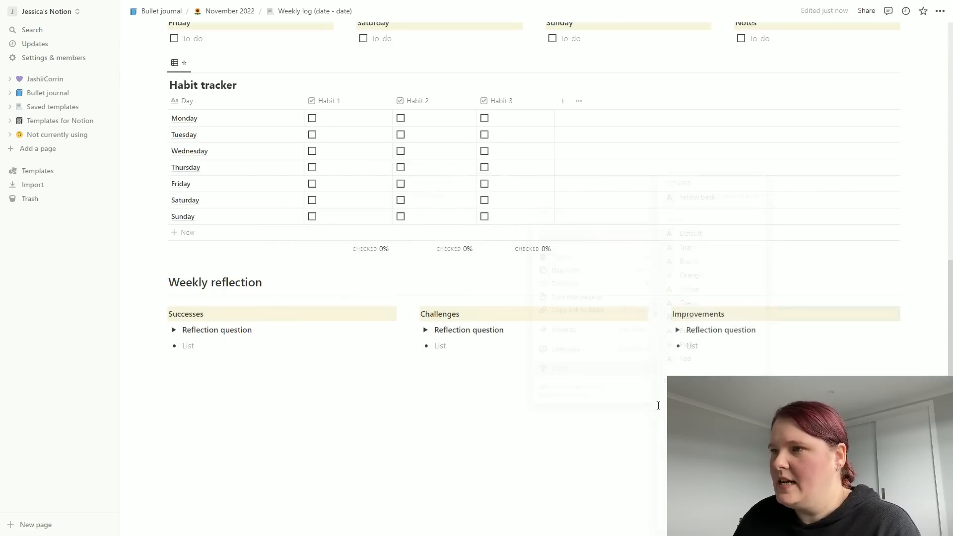
# - Reset the Priorities, Quick links and Daily logs headings to the default text color
pyautogui.scroll(6, 250, 272)
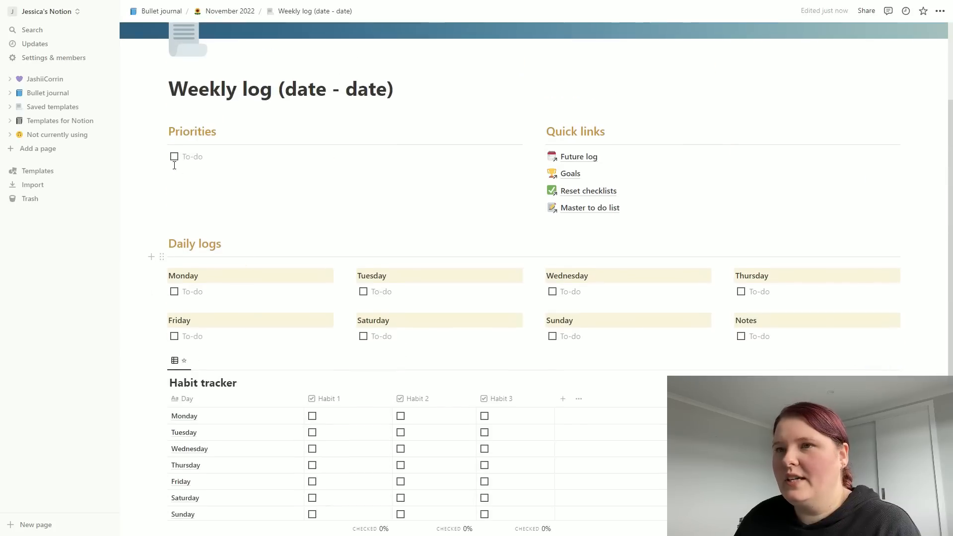
pyautogui.click(161, 131)
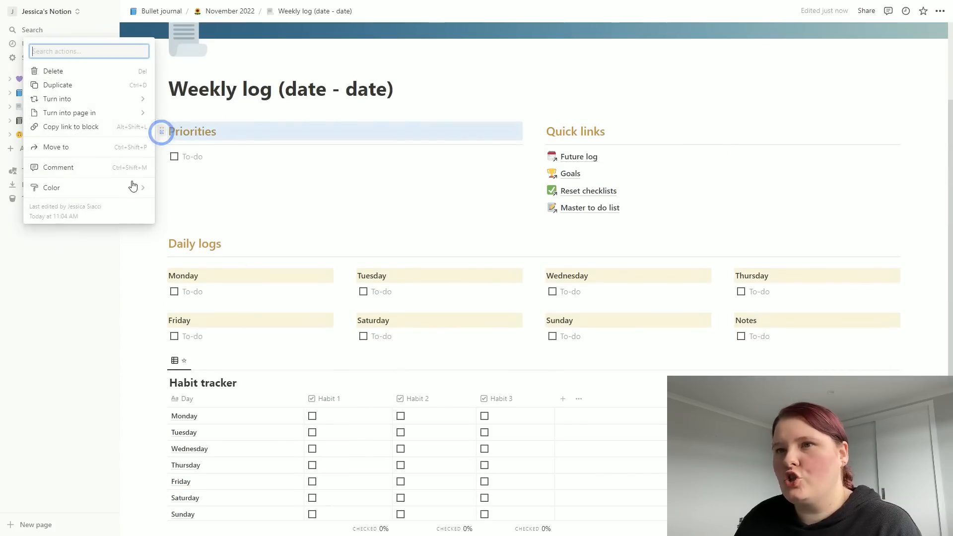
pyautogui.moveTo(124, 187)
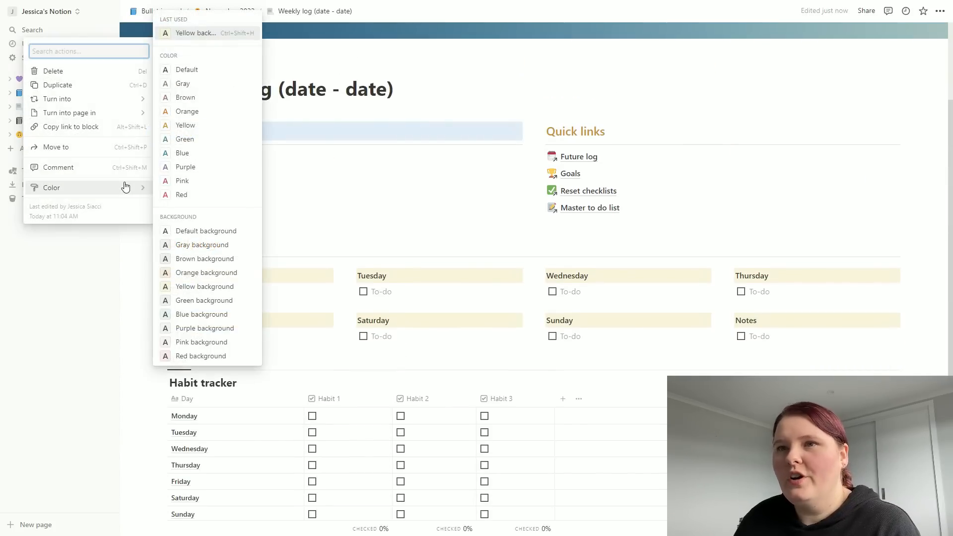
pyautogui.click(183, 72)
pyautogui.click(539, 131)
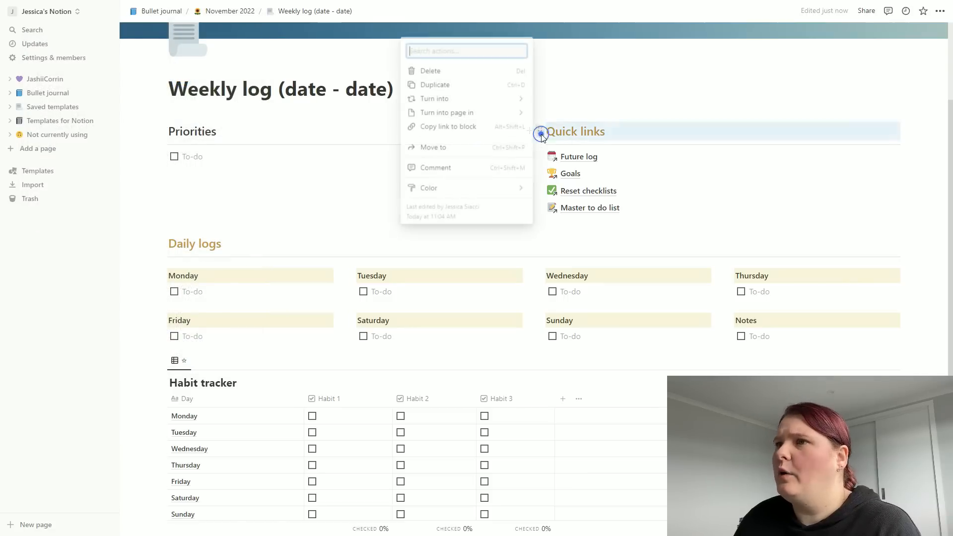
pyautogui.moveTo(494, 200)
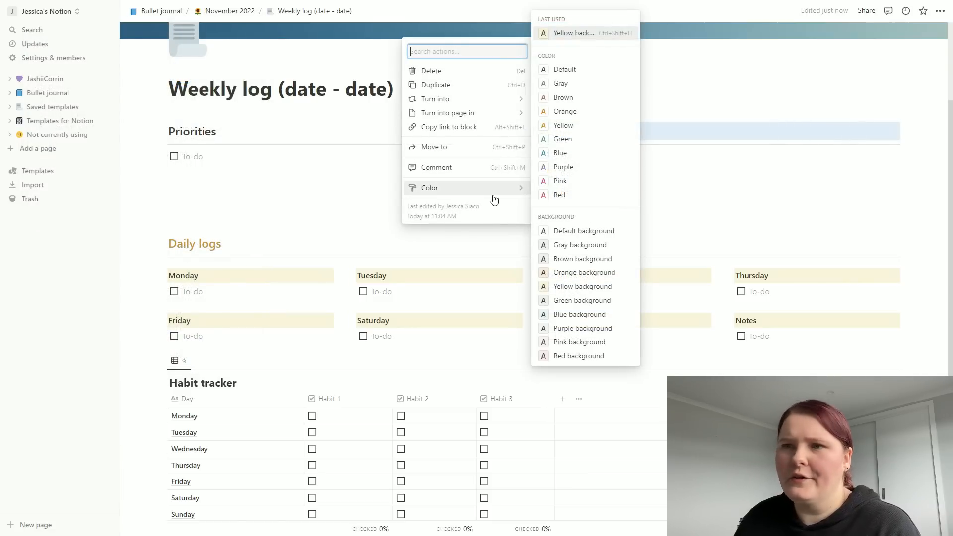
pyautogui.click(568, 69)
# - Enter "Laundry" as the first to-do under Sunday in Daily logs
pyautogui.scroll(3, 576, 167)
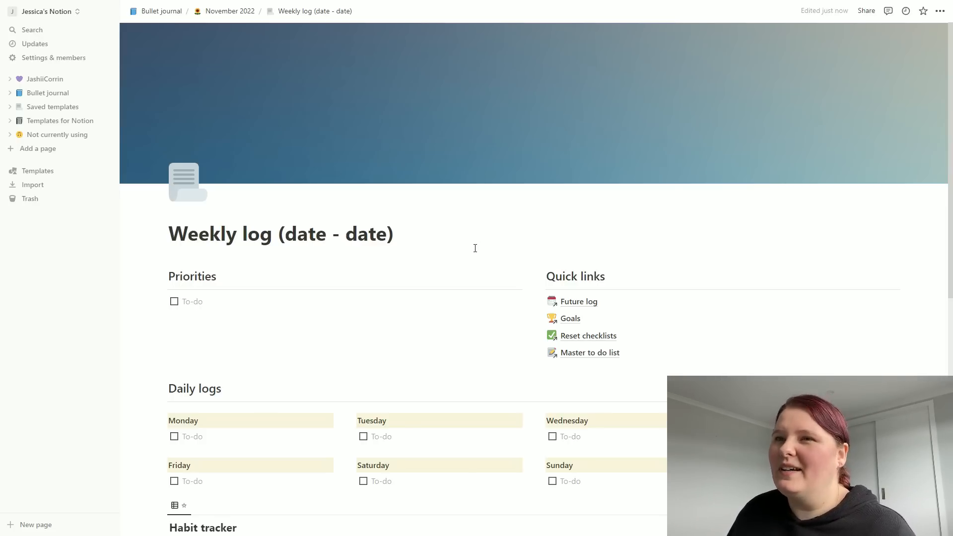
pyautogui.scroll(-1, 475, 249)
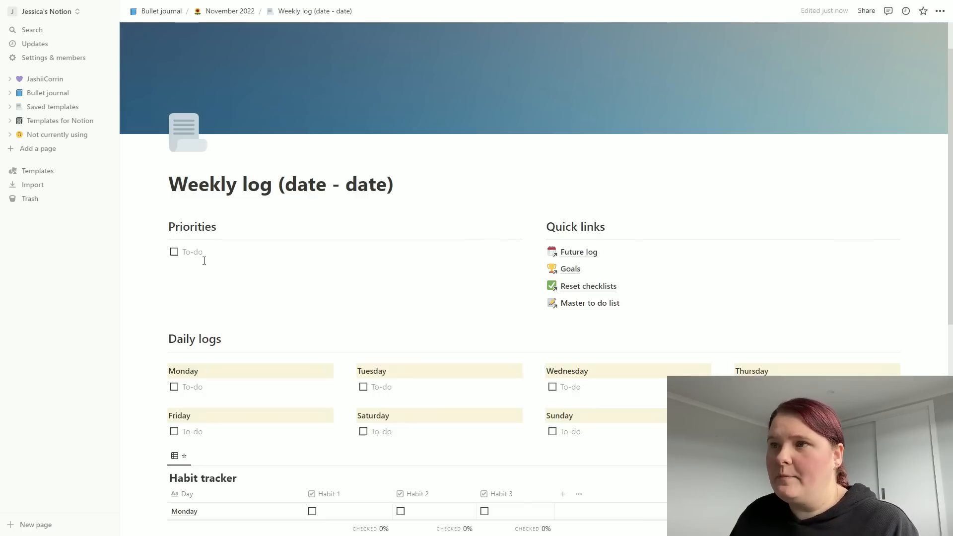
pyautogui.scroll(-2, 204, 261)
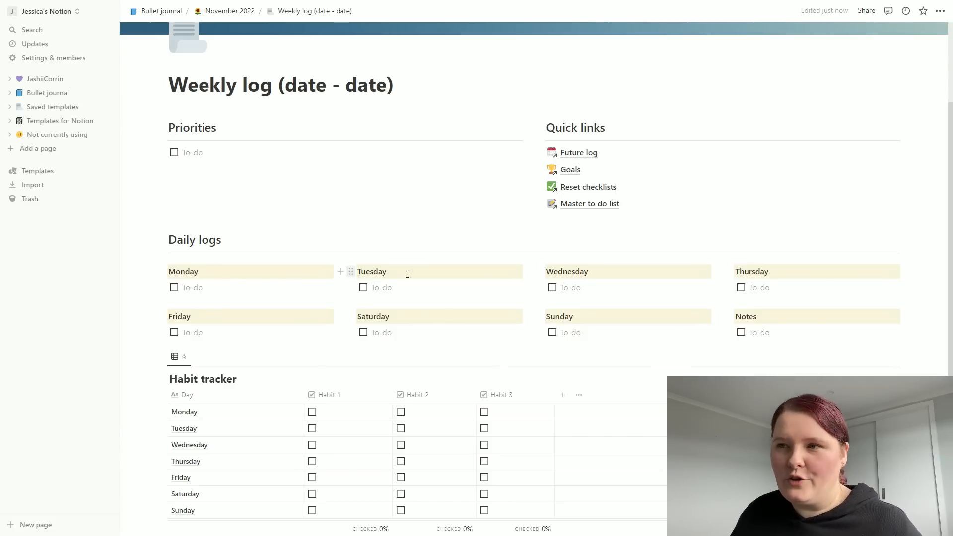
pyautogui.click(583, 334)
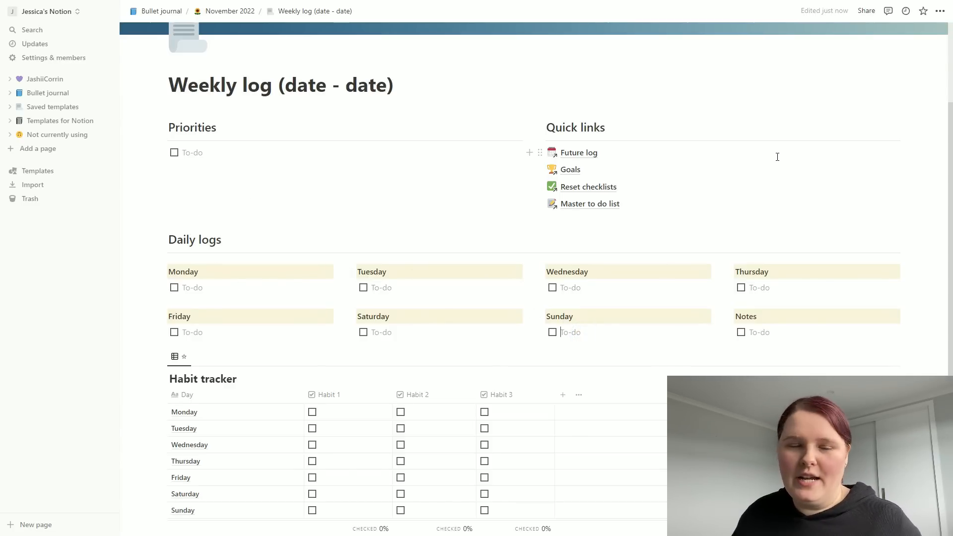
pyautogui.write('Lau')
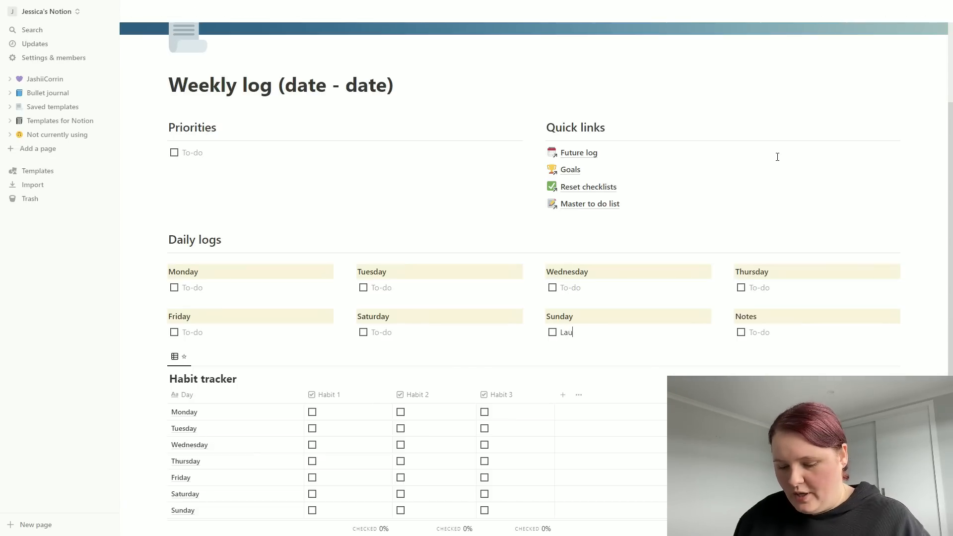
pyautogui.write('ndry')
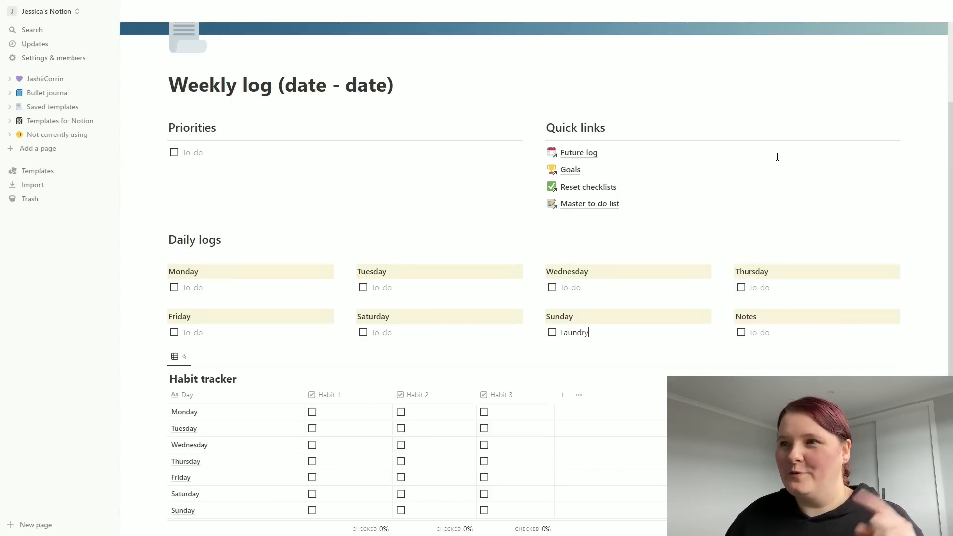
# - Nest the sub-tasks "Wash", "Dry" and "Put away" beneath Sunday's Laundry to-do
pyautogui.press('Return')
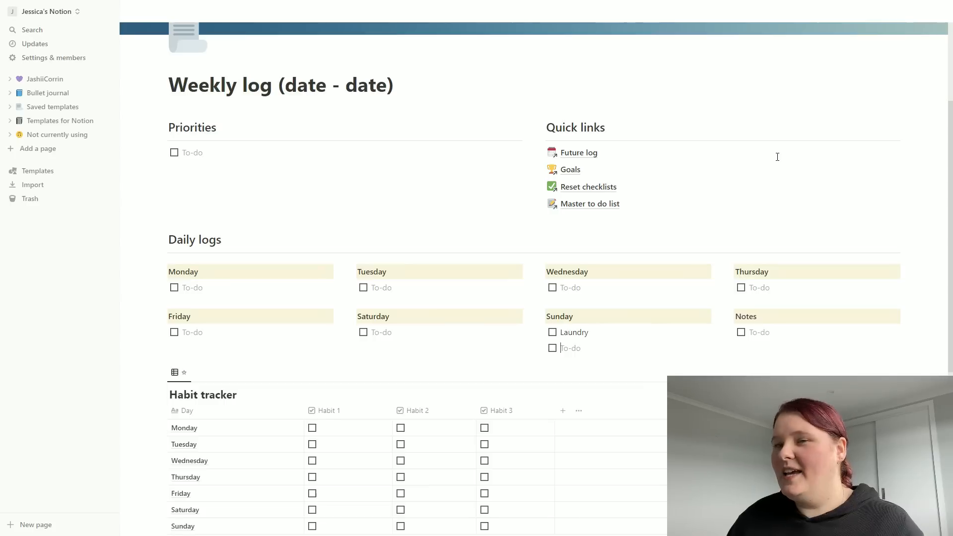
pyautogui.press('Tab')
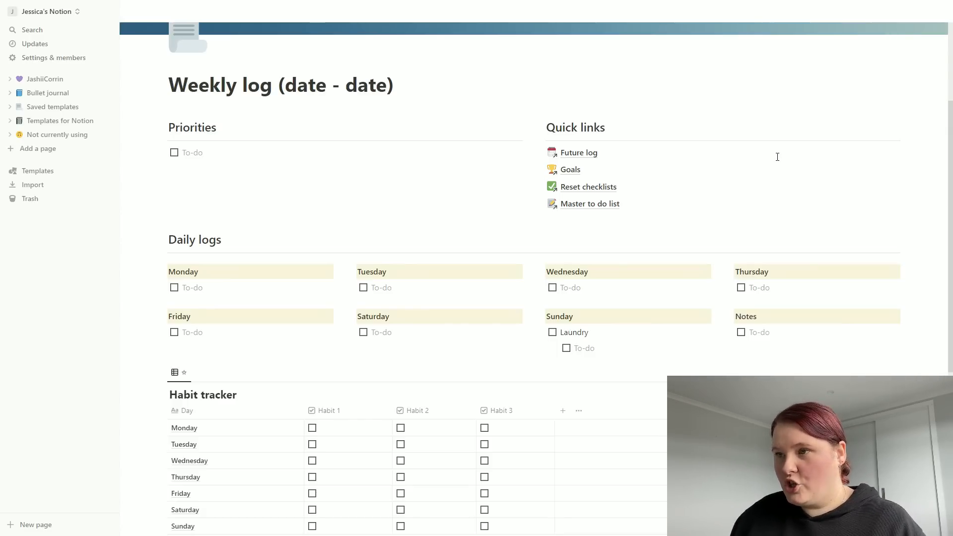
pyautogui.write('Wash')
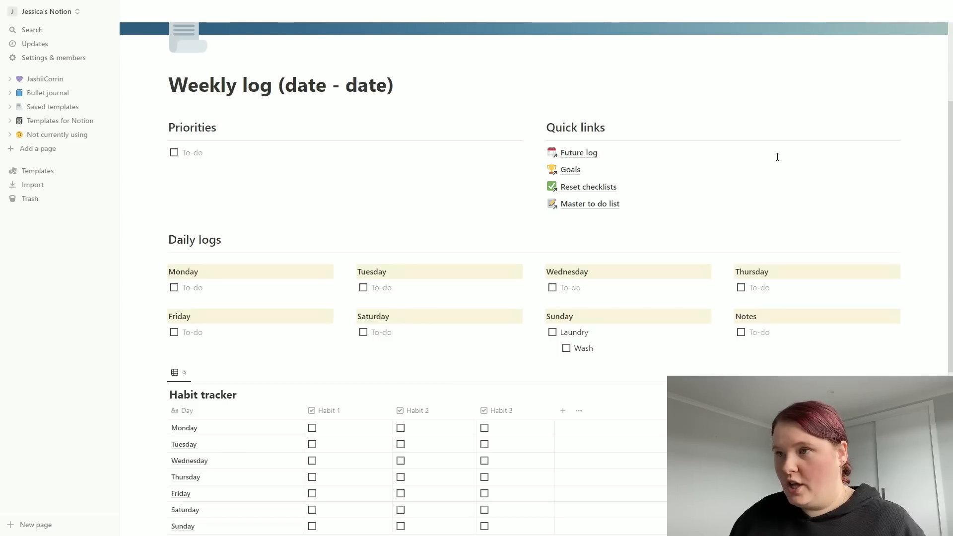
pyautogui.press('Return')
pyautogui.write('Dr')
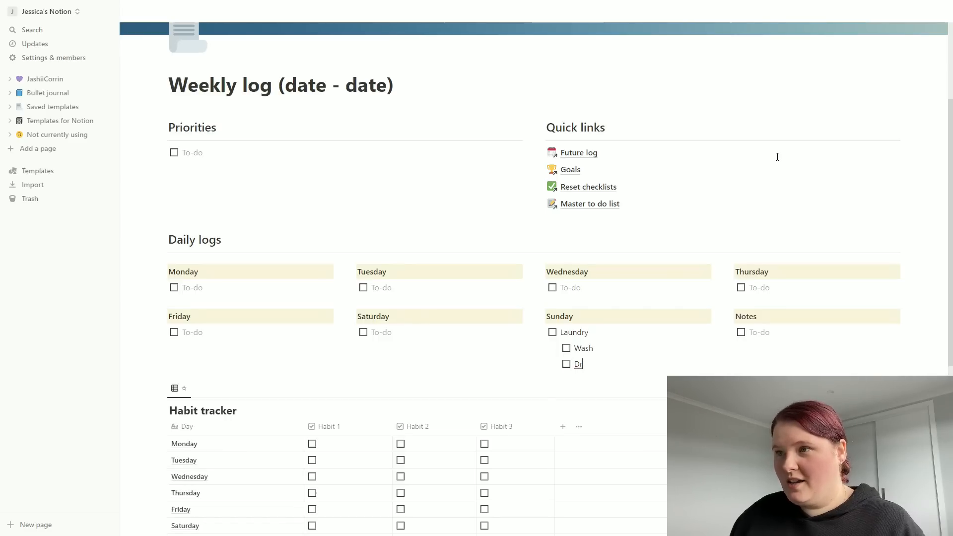
pyautogui.write('ey')
pyautogui.press('Return')
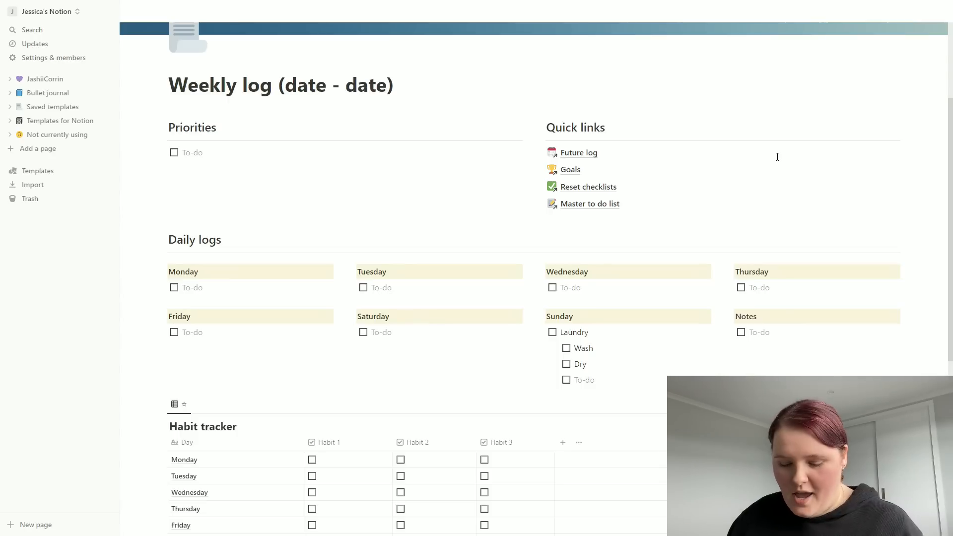
pyautogui.write('Put away')
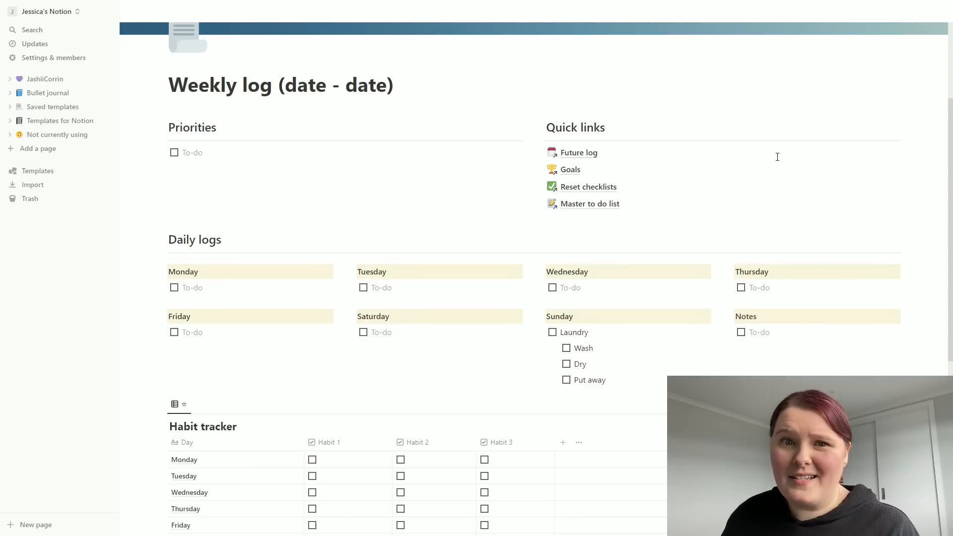
# - Add a bulleted item "Bujo Wednesday" under Wednesday in Daily logs and place it above the empty to-do
pyautogui.click(576, 288)
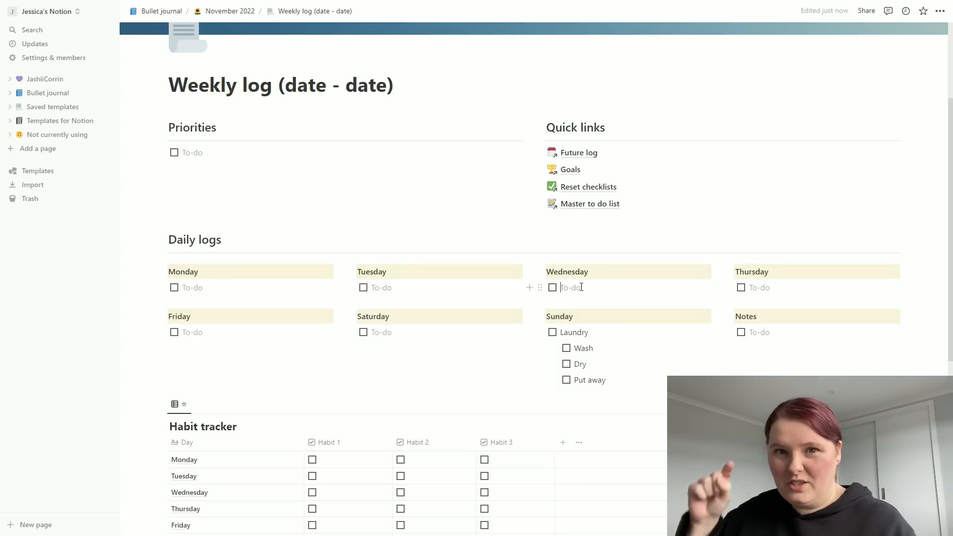
pyautogui.write('/')
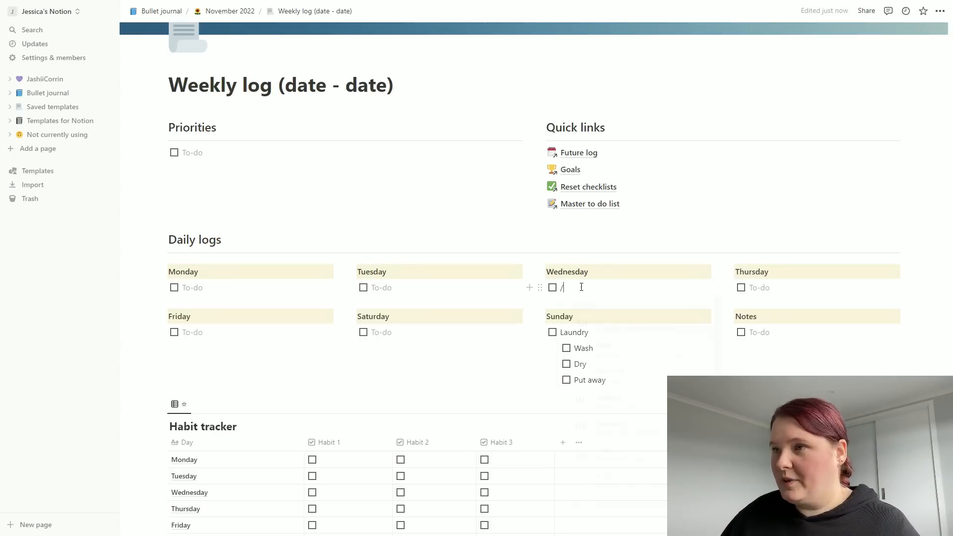
pyautogui.write('bull')
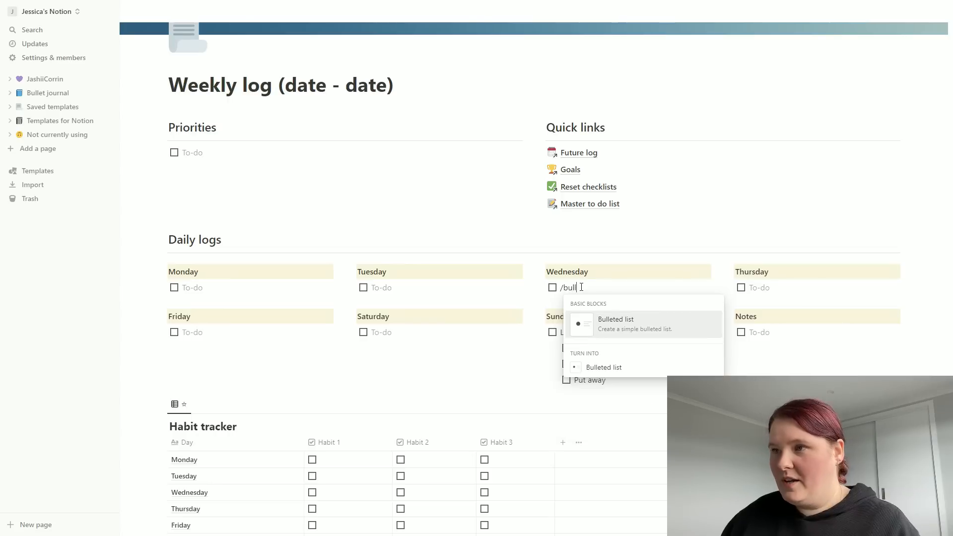
pyautogui.click(653, 323)
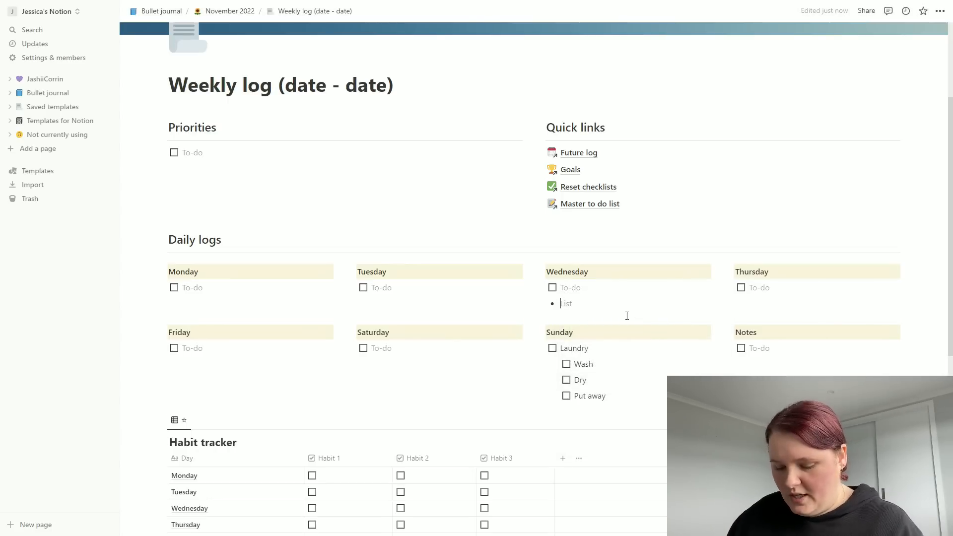
pyautogui.write('Bujo Wednesda')
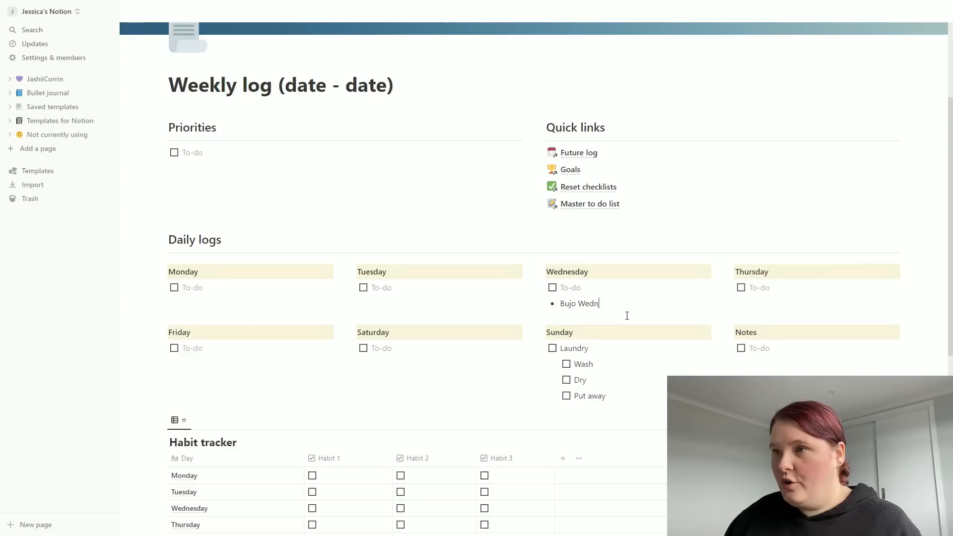
pyautogui.write('y')
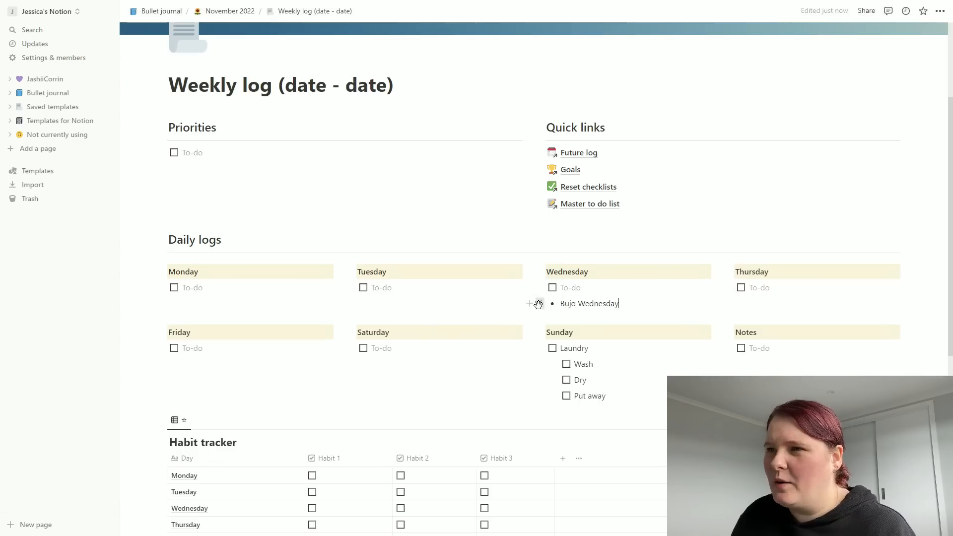
pyautogui.moveTo(539, 303); pyautogui.dragTo(558, 282)
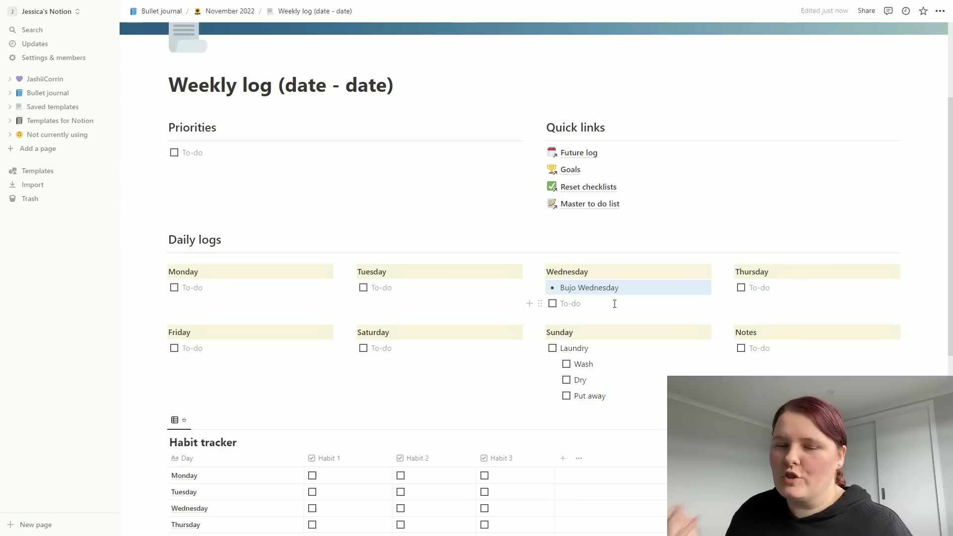
# - Enter "Towel washing" as the first to-do under Tuesday in Daily logs
pyautogui.click(398, 287)
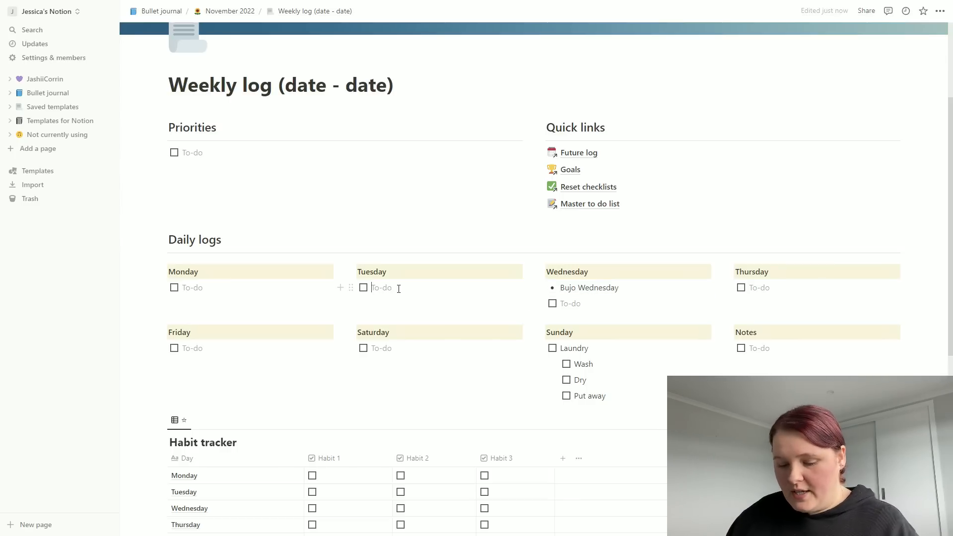
pyautogui.write('Towle')
pyautogui.press('BackSpace')
pyautogui.press('BackSpace')
pyautogui.press('BackSpace')
pyautogui.write('el washing')
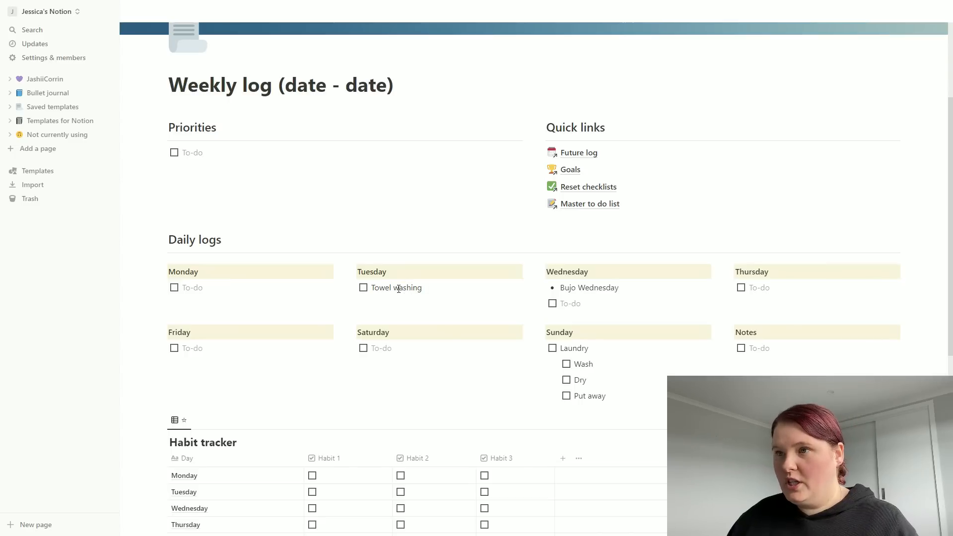
# - Nest the sub-tasks "Wash", "Dry" and "Put away" beneath Tuesday's Towel washing to-do
pyautogui.press('Return')
pyautogui.press('Tab')
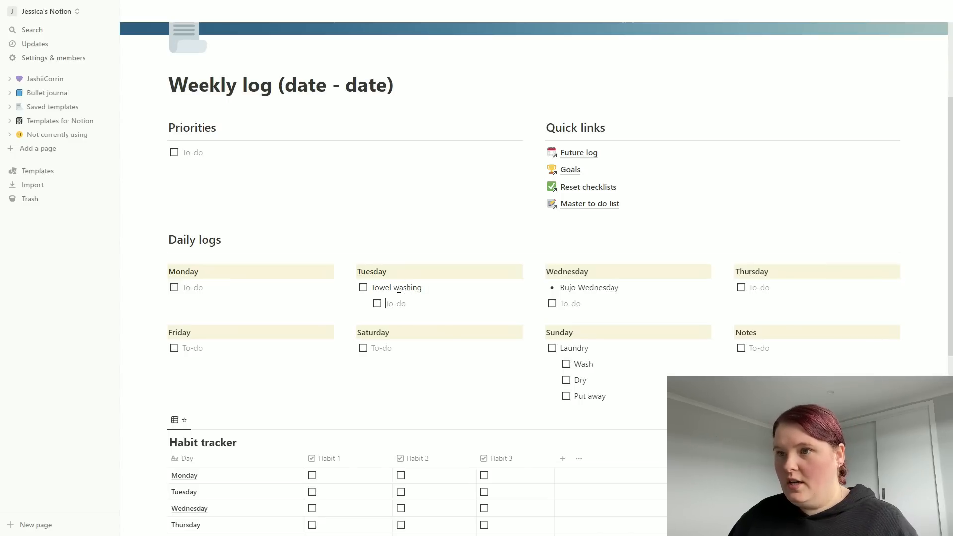
pyautogui.write('Wash')
pyautogui.press('Return')
pyautogui.write('Dry')
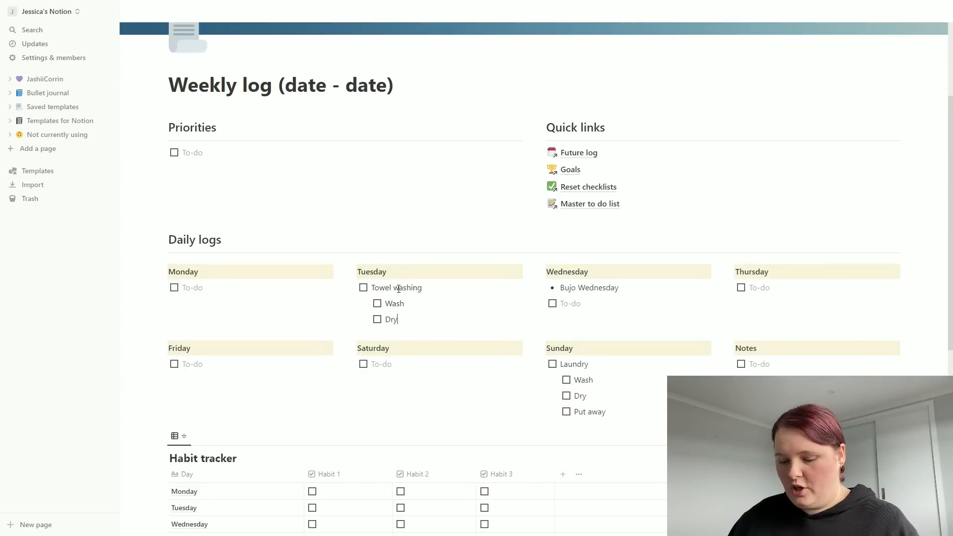
pyautogui.press('Return')
pyautogui.write('Put')
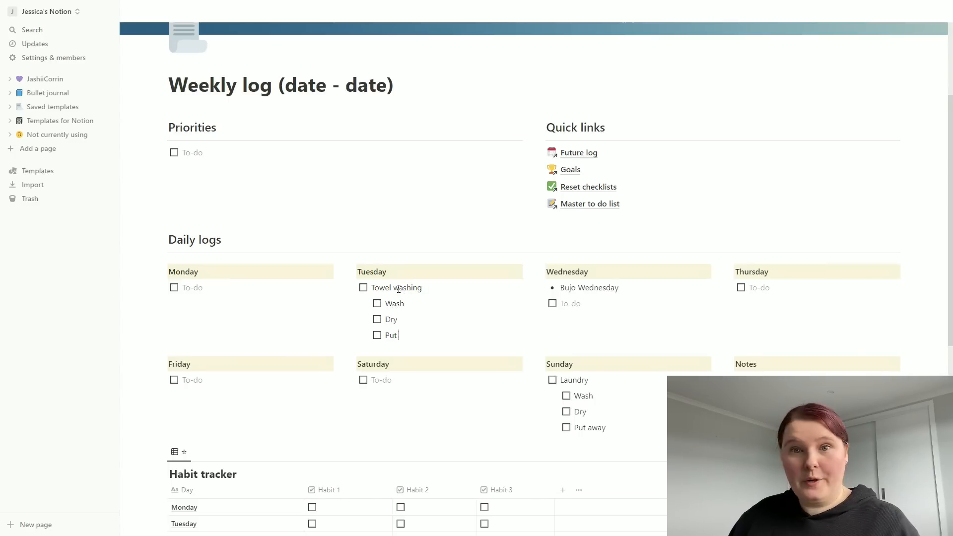
pyautogui.write('aaway')
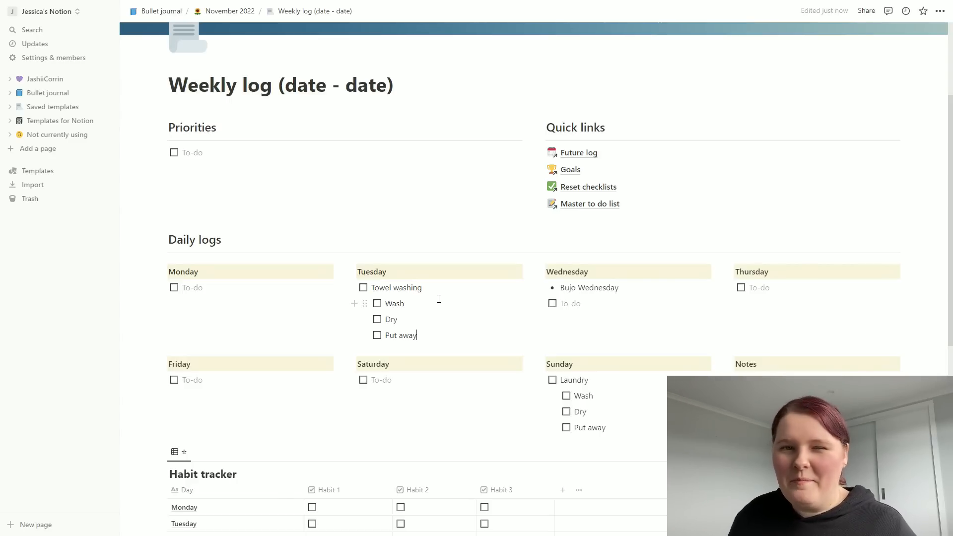
# - Rename the Habit 1 column of the Habit tracker to "Intentional leisure"
pyautogui.scroll(-4, 432, 293)
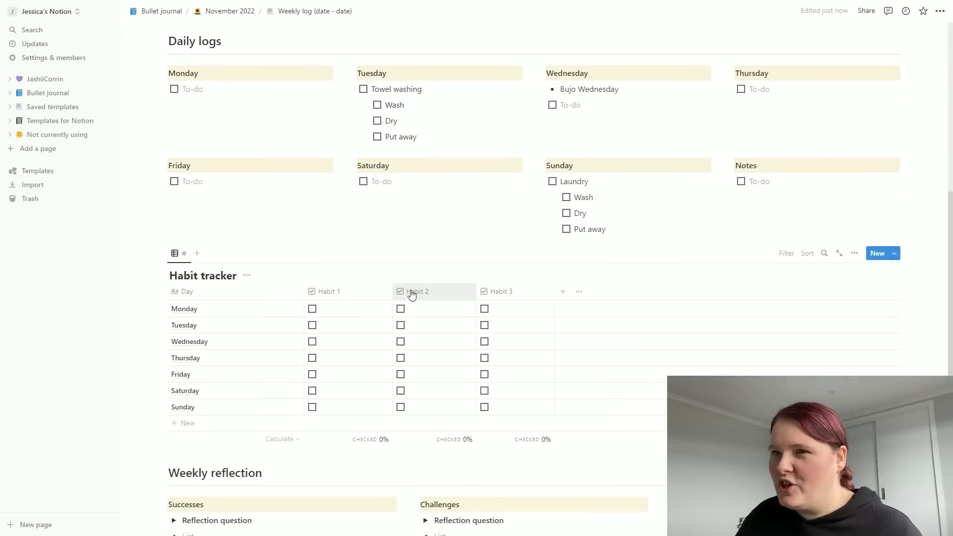
pyautogui.click(335, 295)
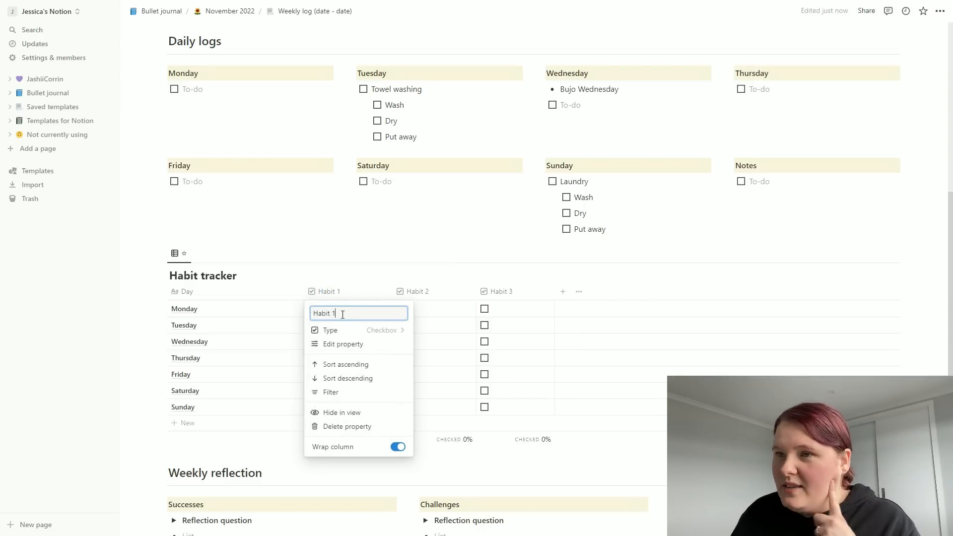
pyautogui.tripleClick(338, 314)
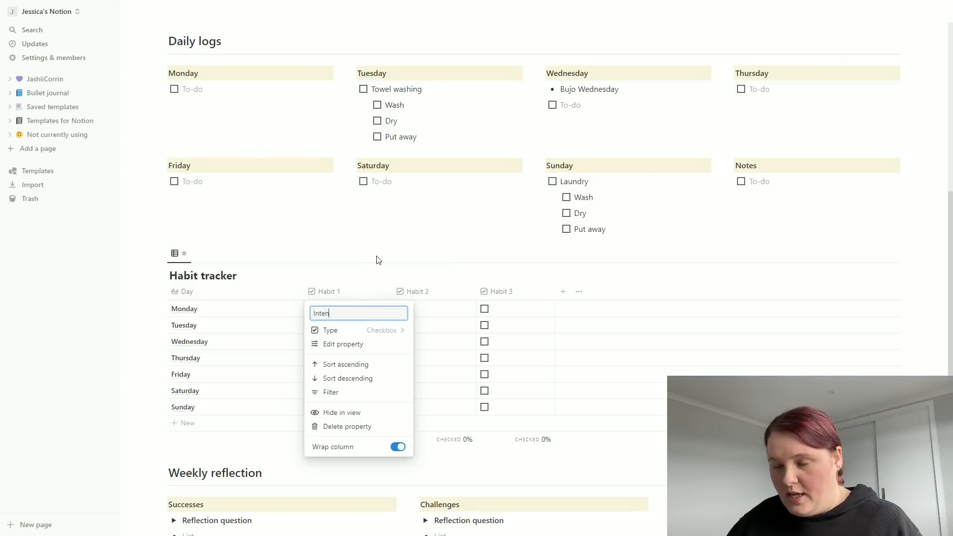
pyautogui.write('le')
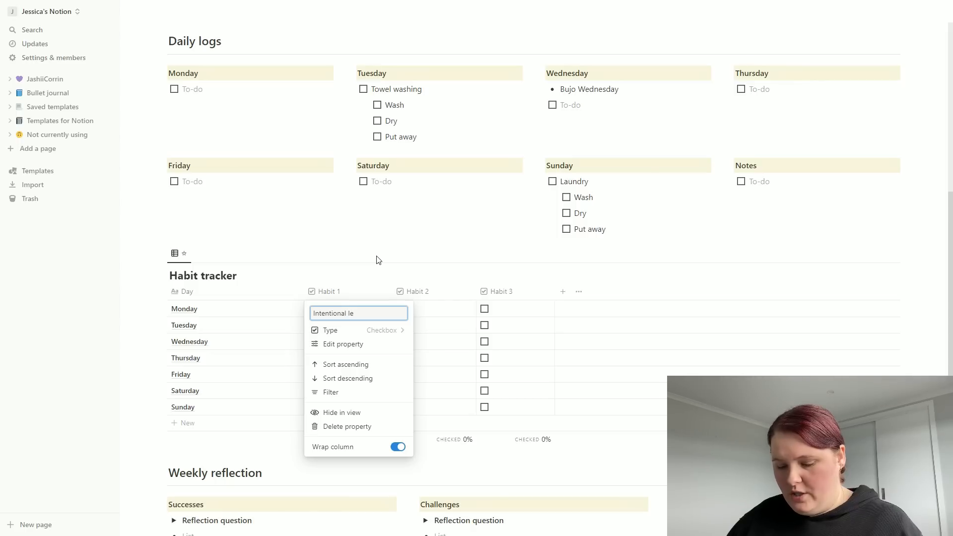
pyautogui.write('isure')
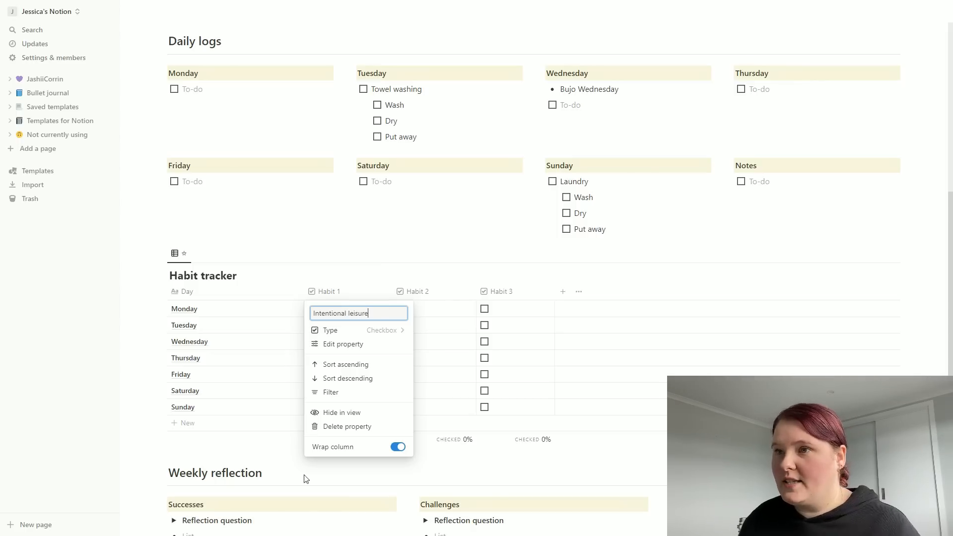
# - Rename the Habit 2 column of the Habit tracker to "Water"
pyautogui.click(422, 289)
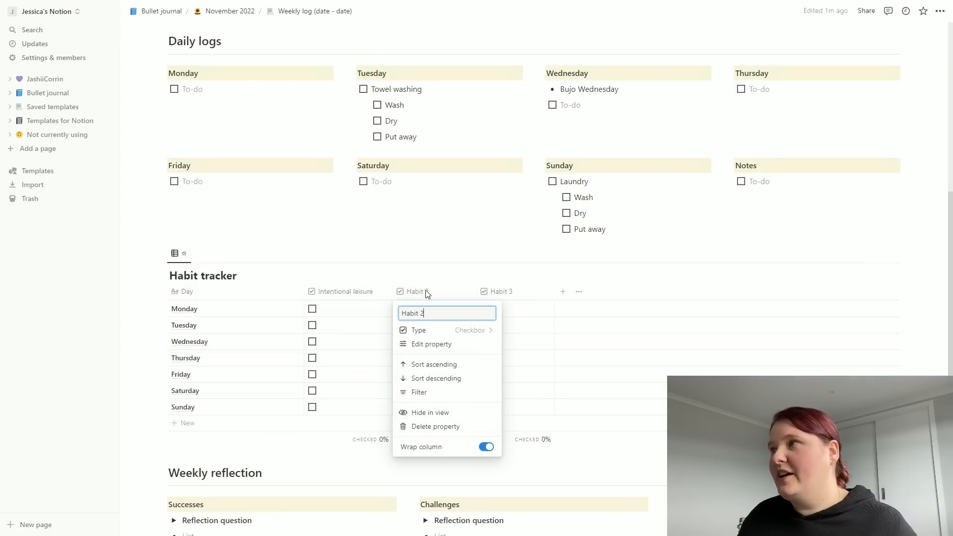
pyautogui.hotkey('ctrl', 'a')
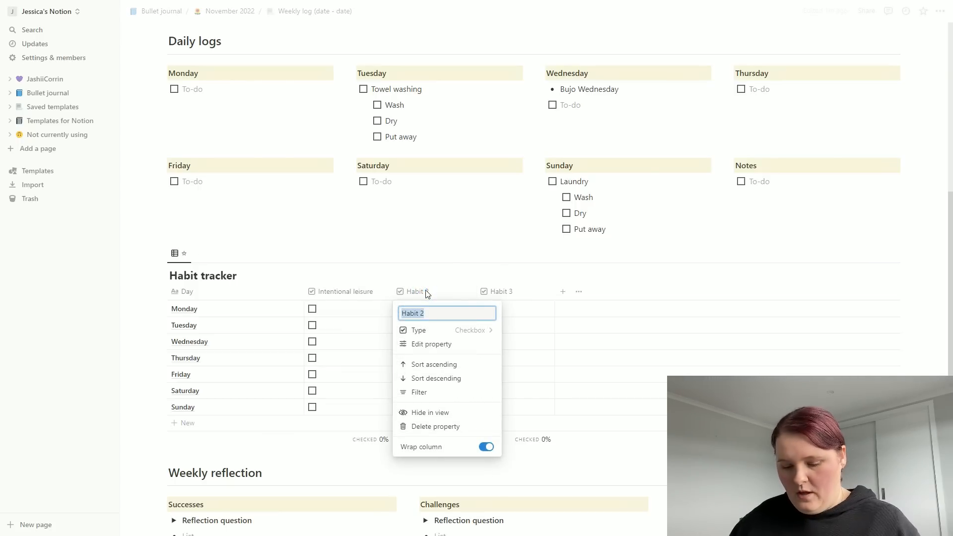
pyautogui.write('Water')
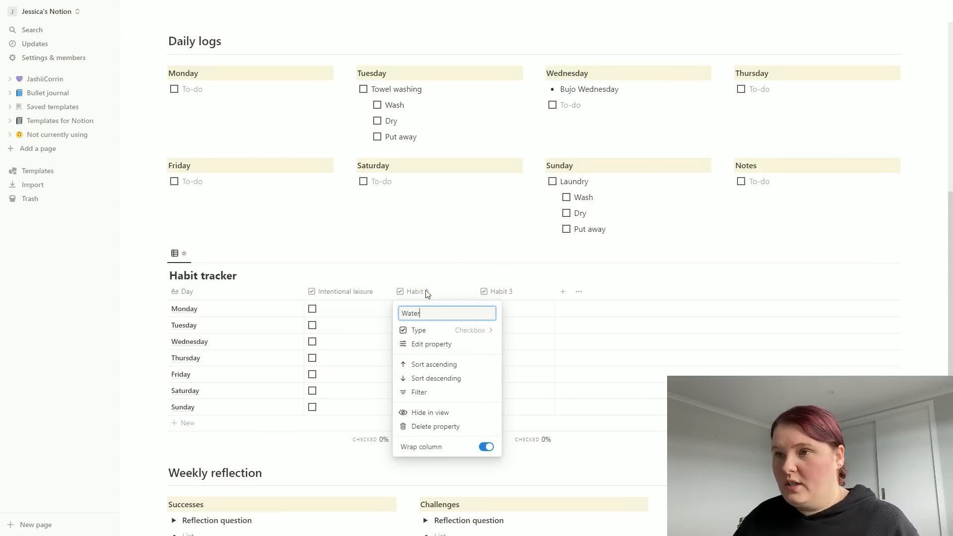
# - Rename the Habit 3 column of the Habit tracker to "Finishing work by 7pm"
pyautogui.click(497, 292)
pyautogui.click(500, 293)
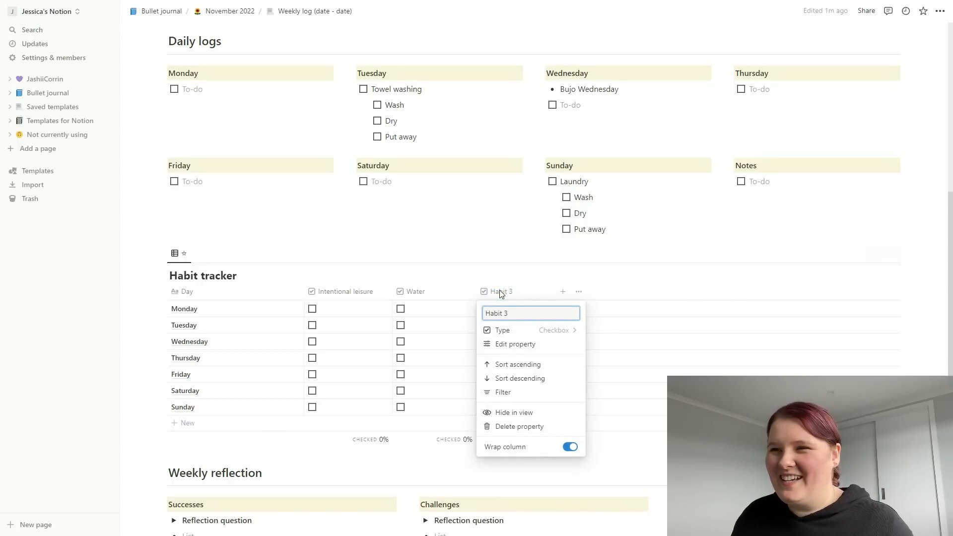
pyautogui.hotkey('ctrl', 'a')
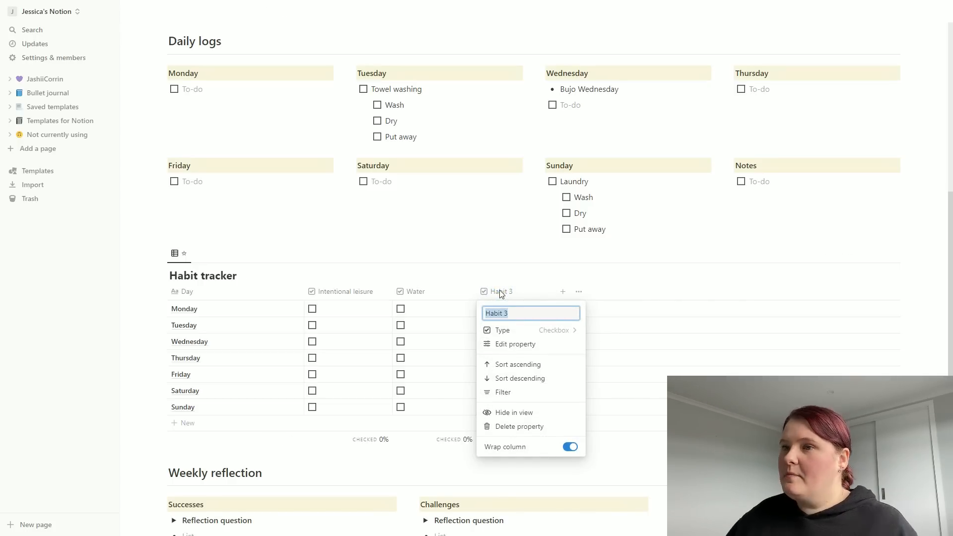
pyautogui.write('Finishi')
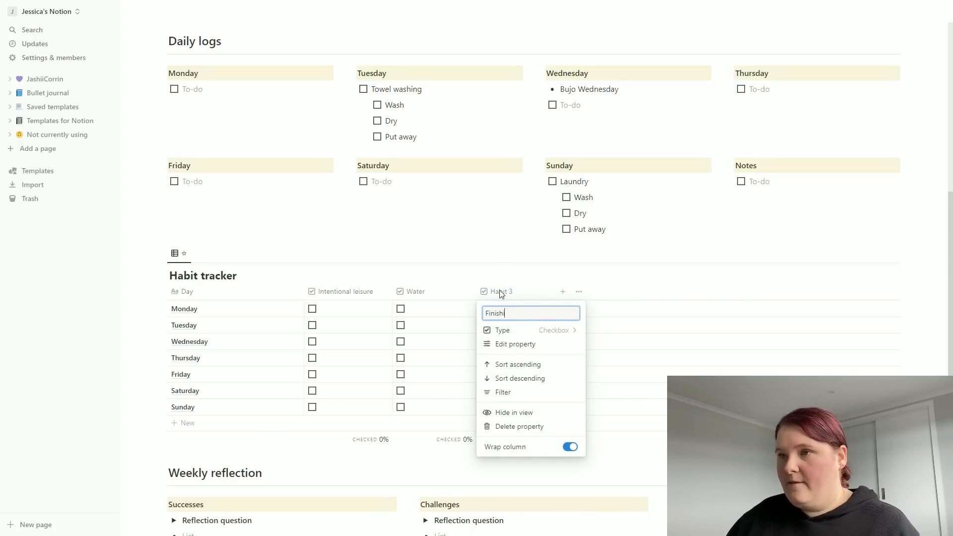
pyautogui.write('ng work by 7pm')
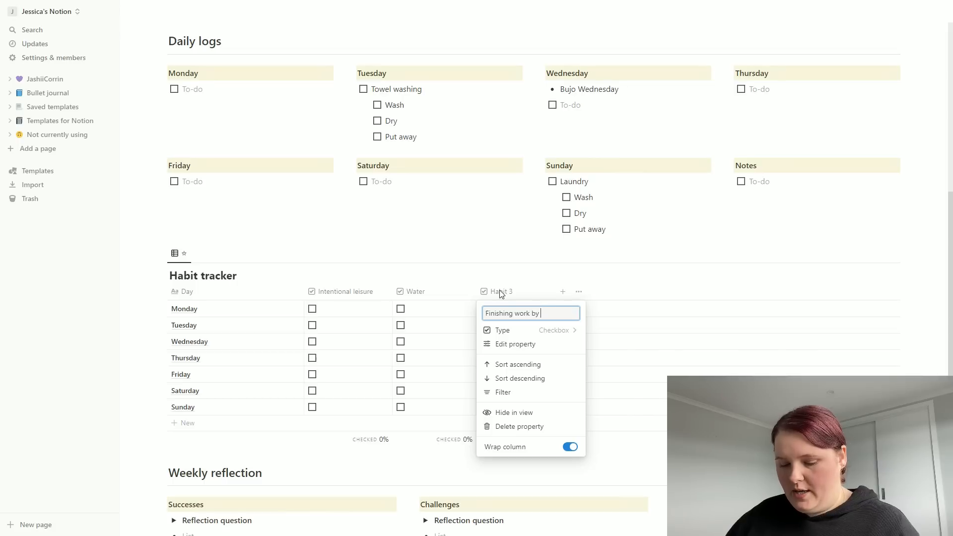
pyautogui.click(531, 274)
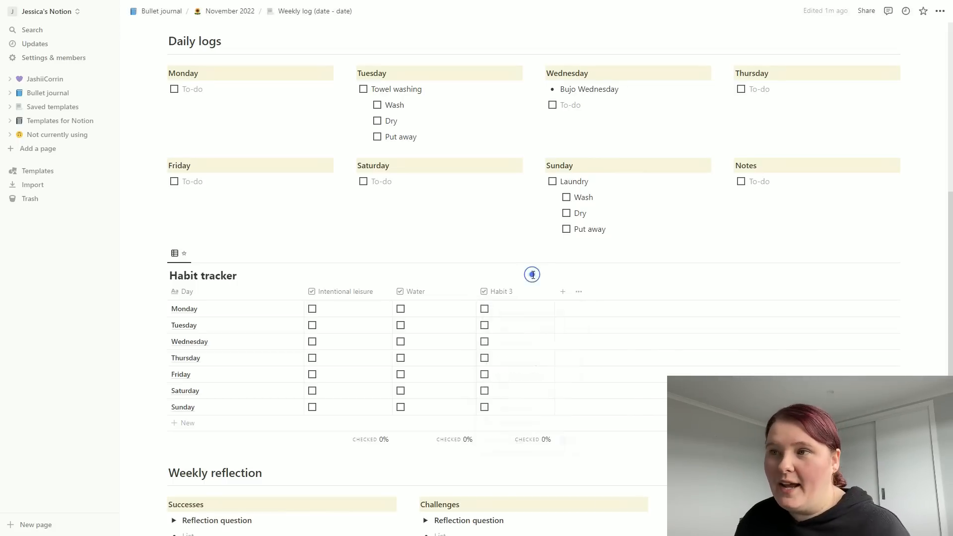
# - Add a fourth habit column of type Checkbox to the Habit tracker and name it "Posting to IG"
pyautogui.click(566, 299)
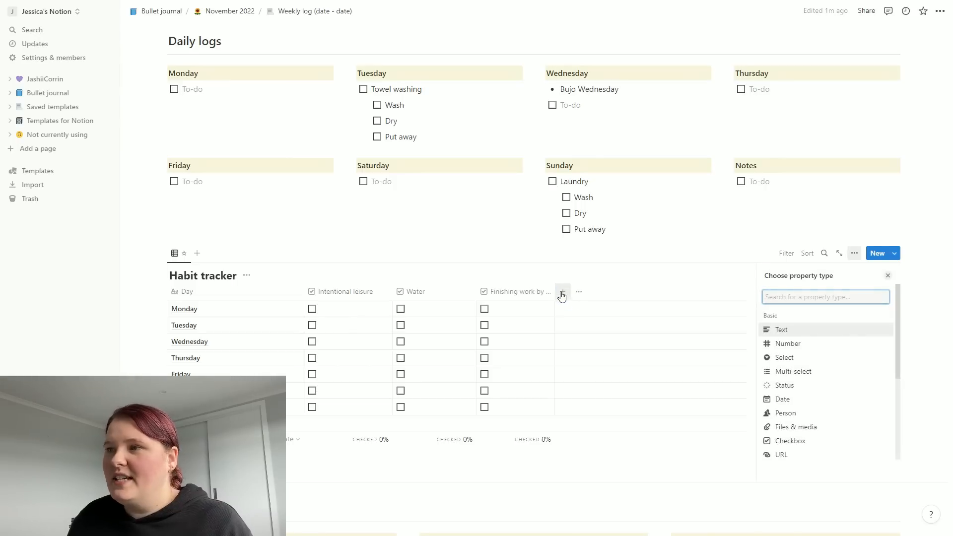
pyautogui.click(784, 443)
pyautogui.click(586, 291)
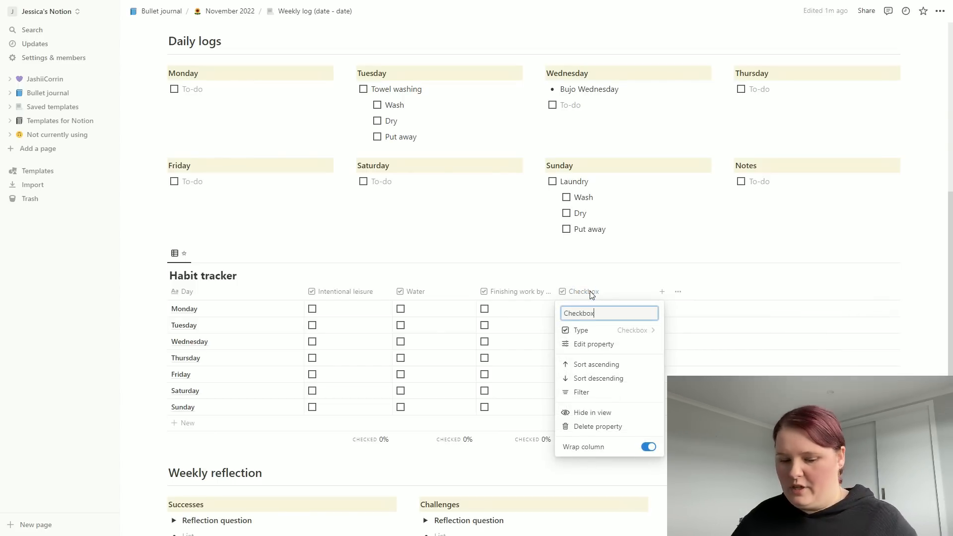
pyautogui.hotkey('ctrl', 'a')
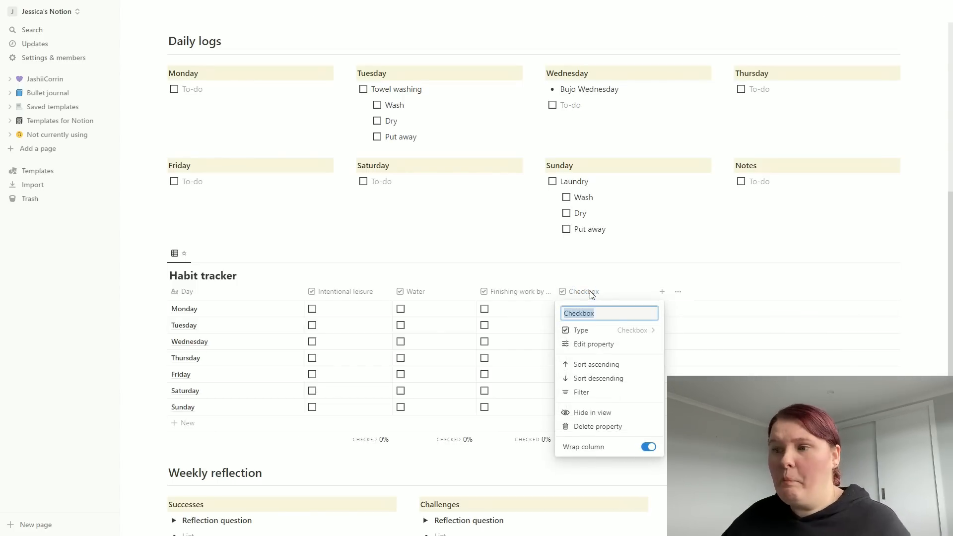
pyautogui.write('Posting to IG')
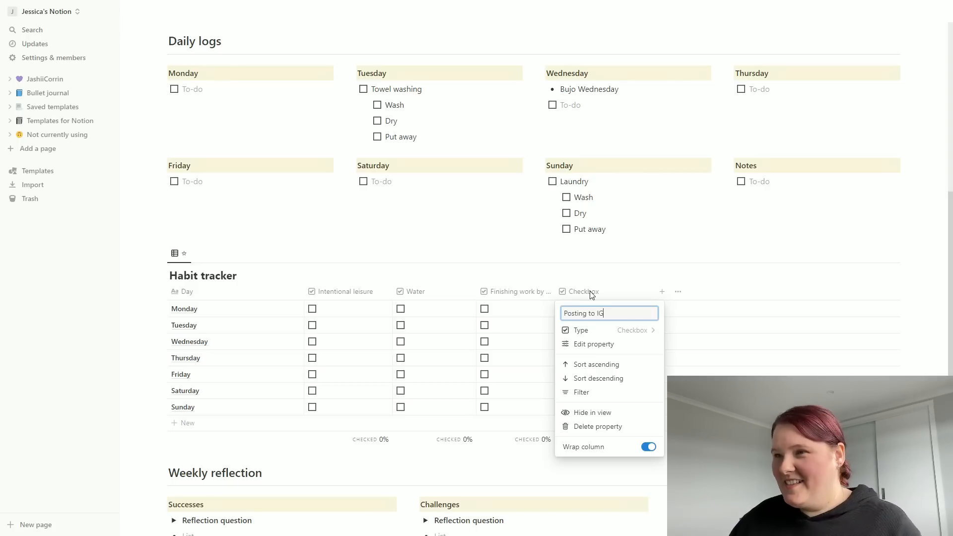
pyautogui.click(640, 268)
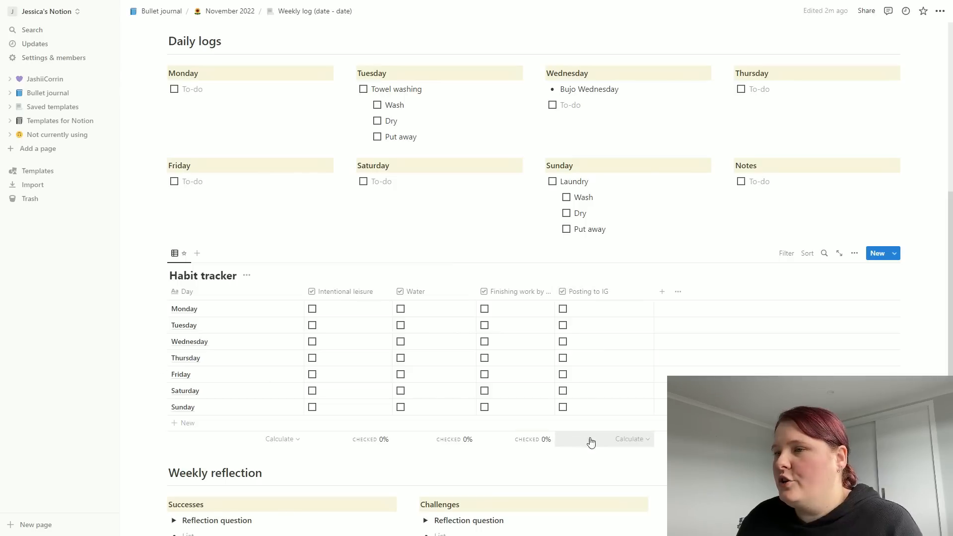
# - Set the Posting to IG column's calculation to Percent checked and tick its Monday and Tuesday boxes
pyautogui.click(629, 444)
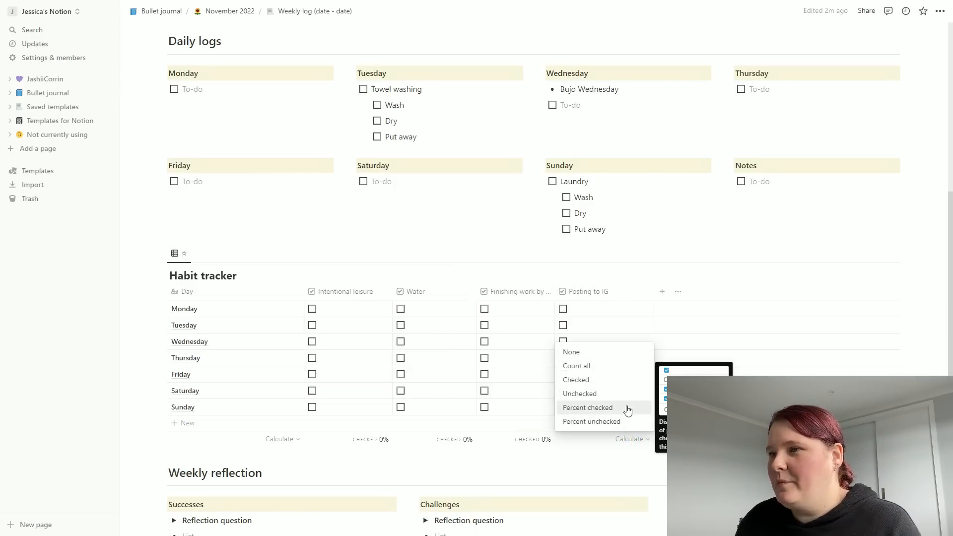
pyautogui.click(591, 409)
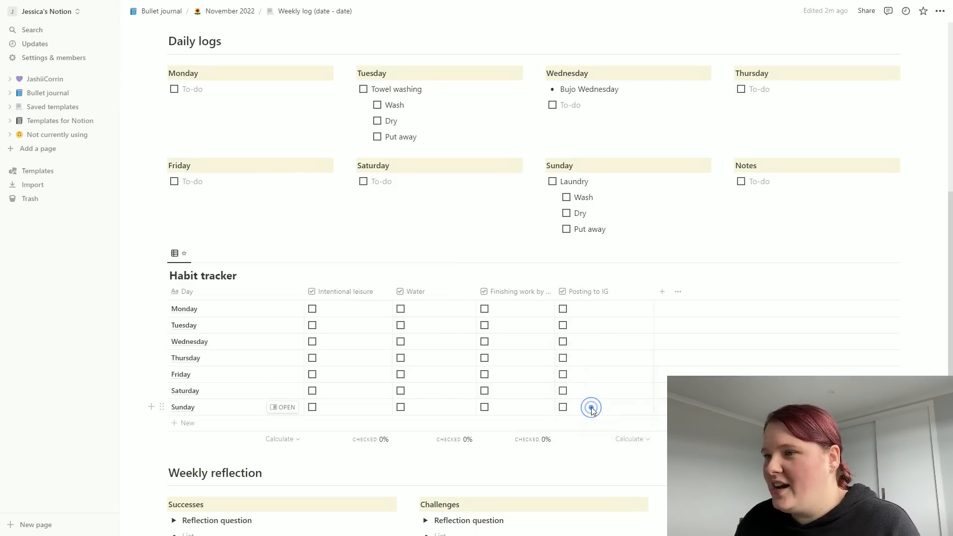
pyautogui.click(563, 308)
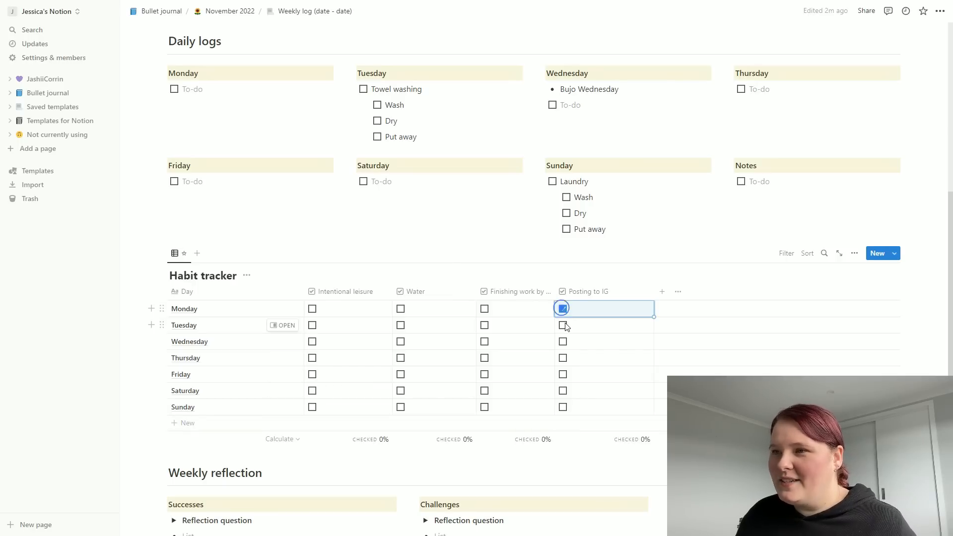
pyautogui.click(563, 325)
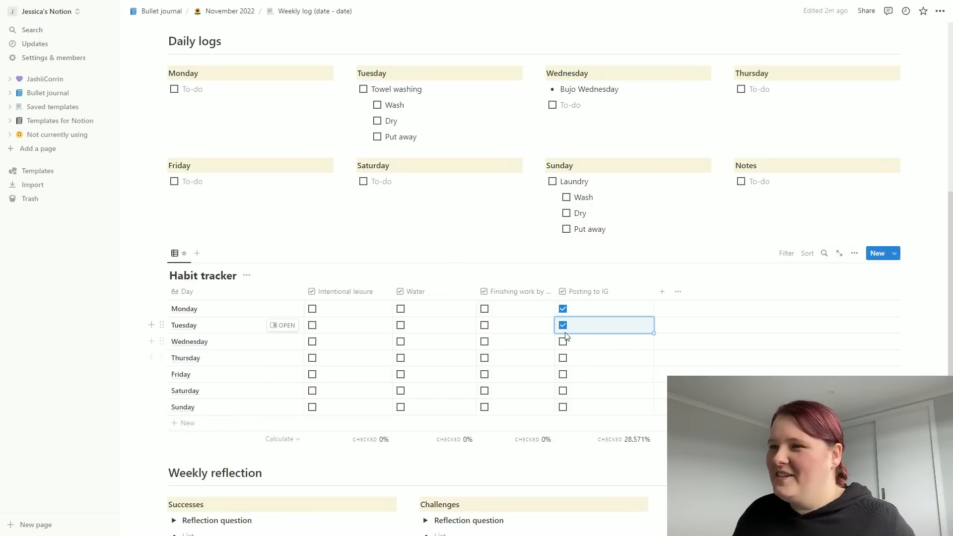
# - Clear the Monday and Tuesday boxes in the Posting to IG column of the Habit tracker
pyautogui.click(563, 325)
pyautogui.click(563, 308)
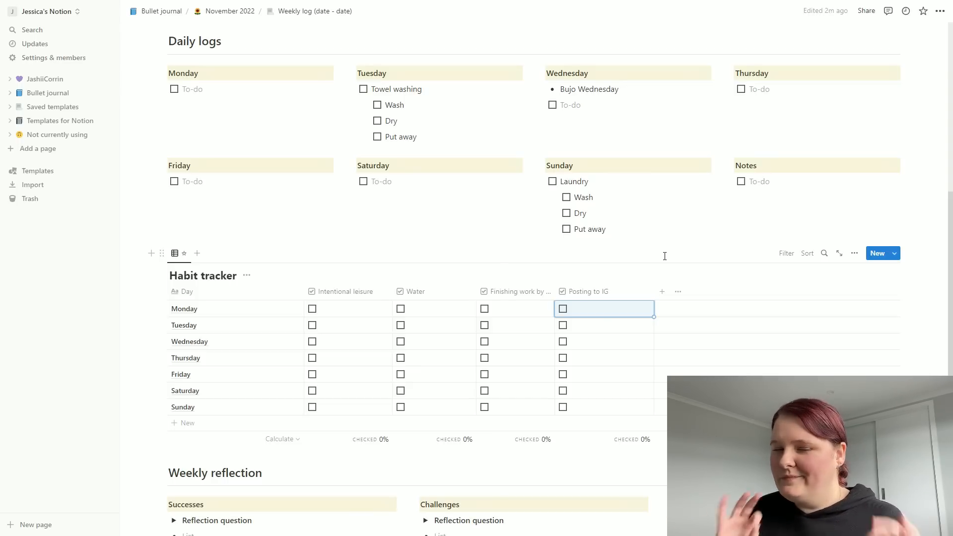
pyautogui.scroll(-3, 644, 251)
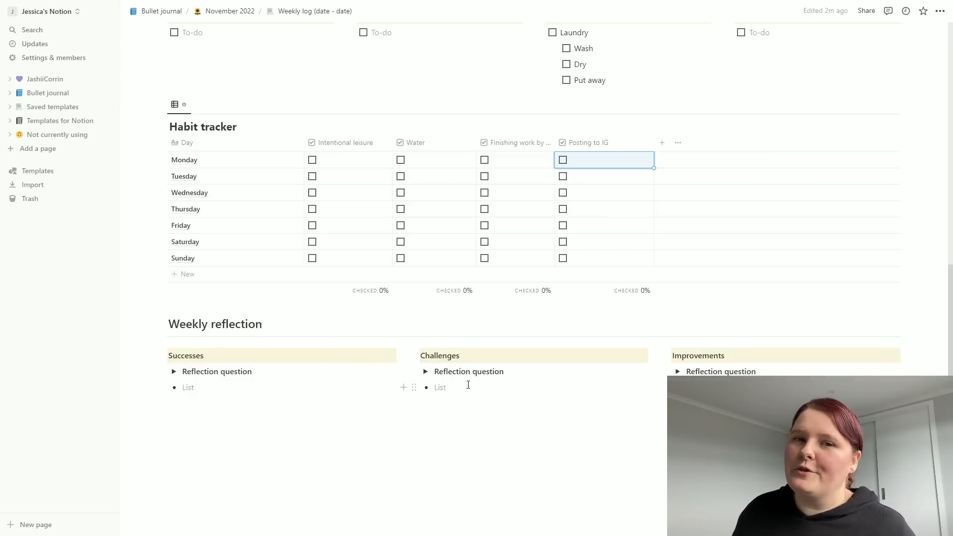
pyautogui.scroll(10, 687, 262)
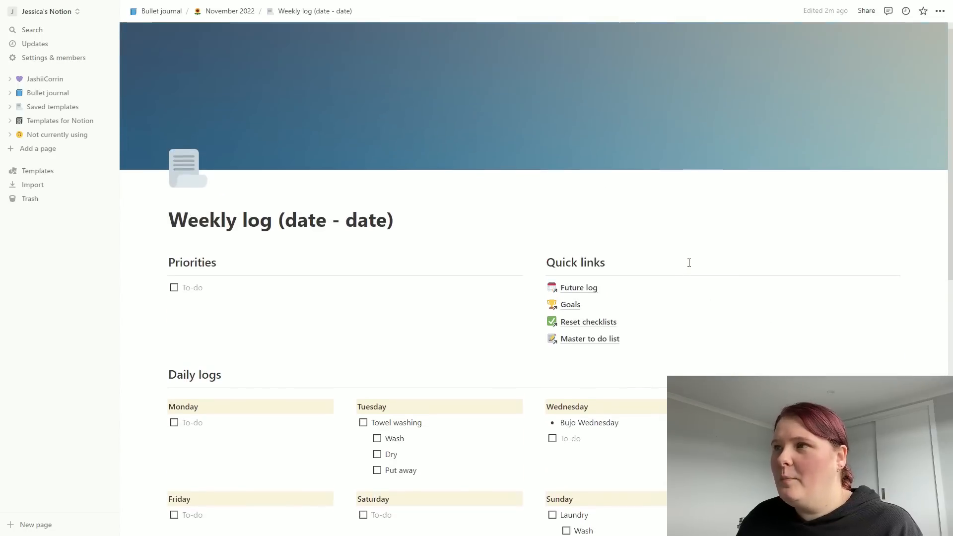
pyautogui.scroll(1, 655, 234)
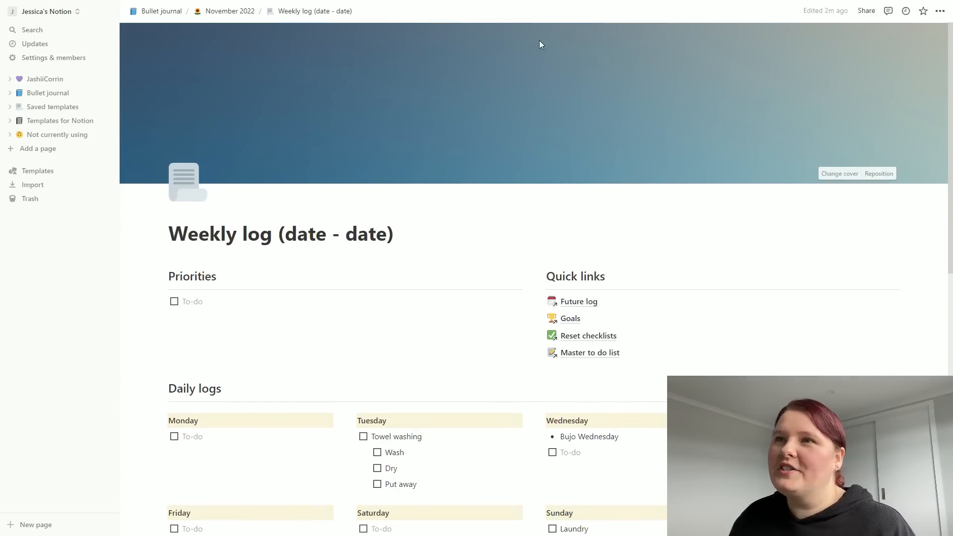
# - Return to the November 2022 page, collapse the weekly log instructions under Weeklies and add a new weekly log from the template
pyautogui.click(245, 15)
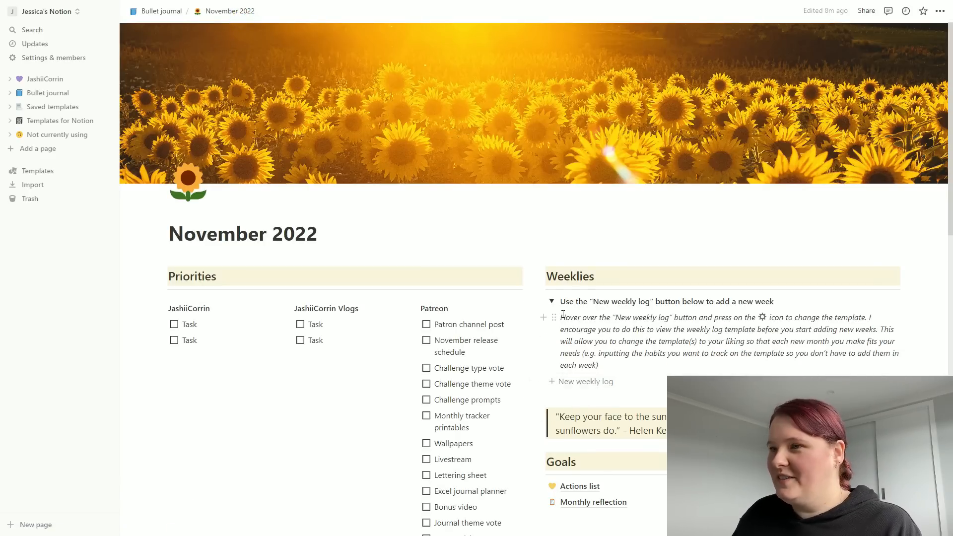
pyautogui.click(552, 301)
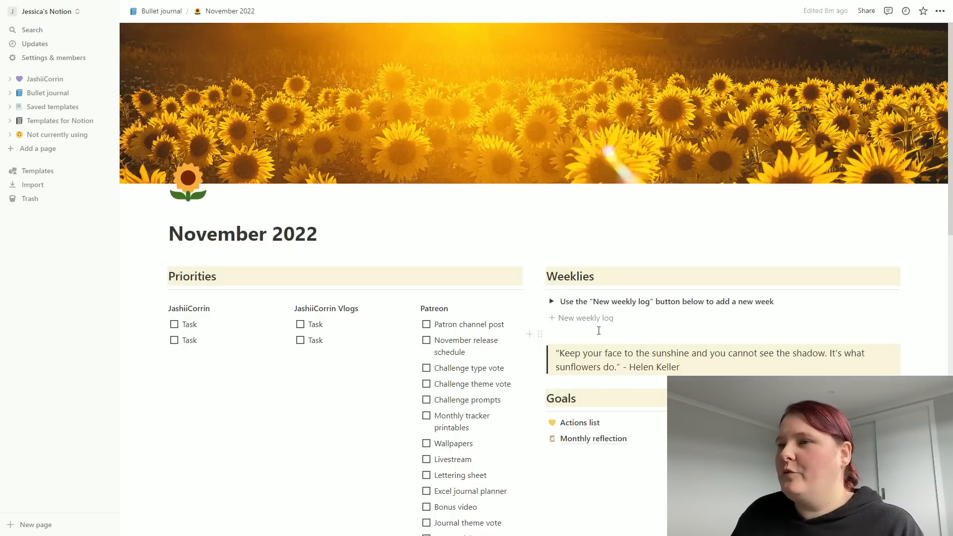
pyautogui.click(604, 323)
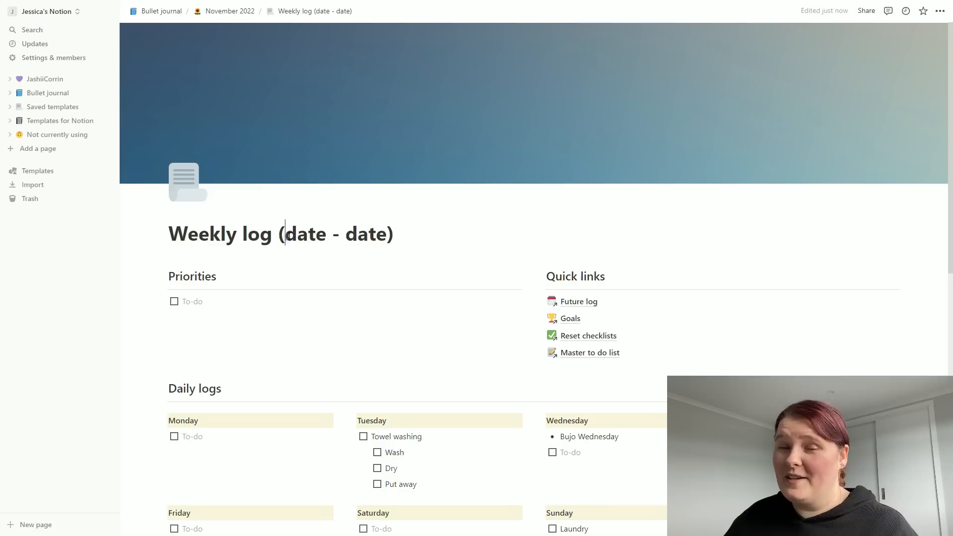
# - Retitle the new weekly log page as "Weekly log (Oct 31 - Nov 6)"
pyautogui.doubleClick(286, 233)
pyautogui.write('Oct ')
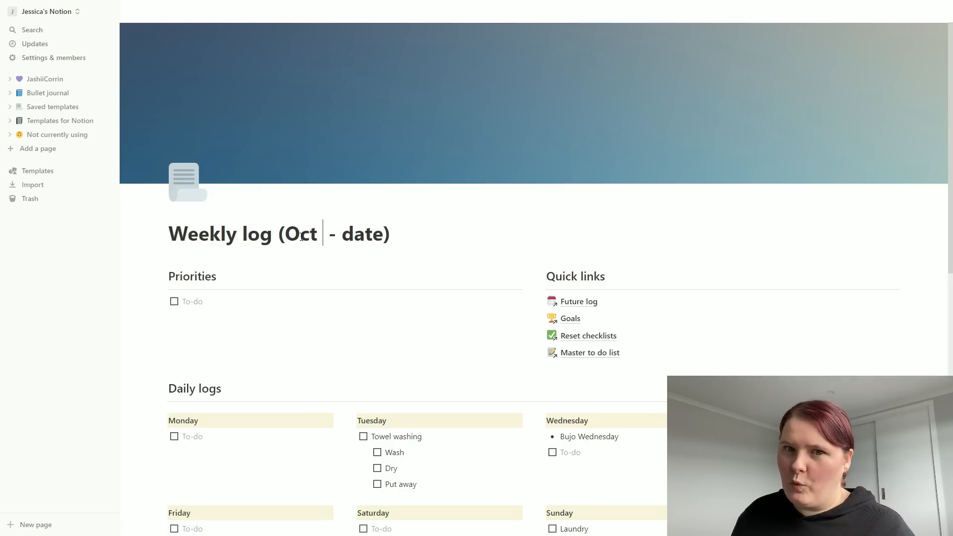
pyautogui.write('31')
pyautogui.press('Right')
pyautogui.press('Right')
pyautogui.press('Right')
pyautogui.hotkey('shift', 'Right')
pyautogui.hotkey('shift', 'Right')
pyautogui.hotkey('shift', 'Right')
pyautogui.hotkey('shift', 'Right')
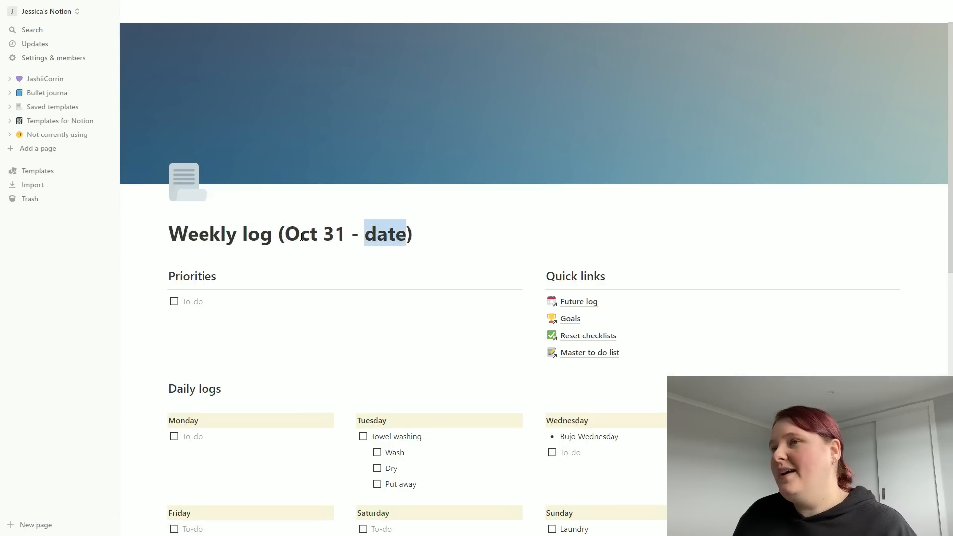
pyautogui.write('Nov')
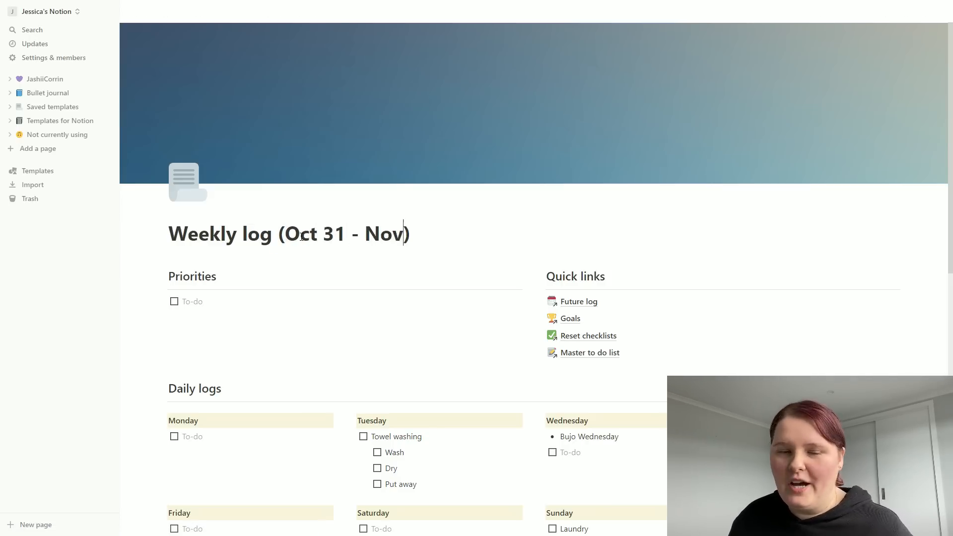
pyautogui.write(' 6')
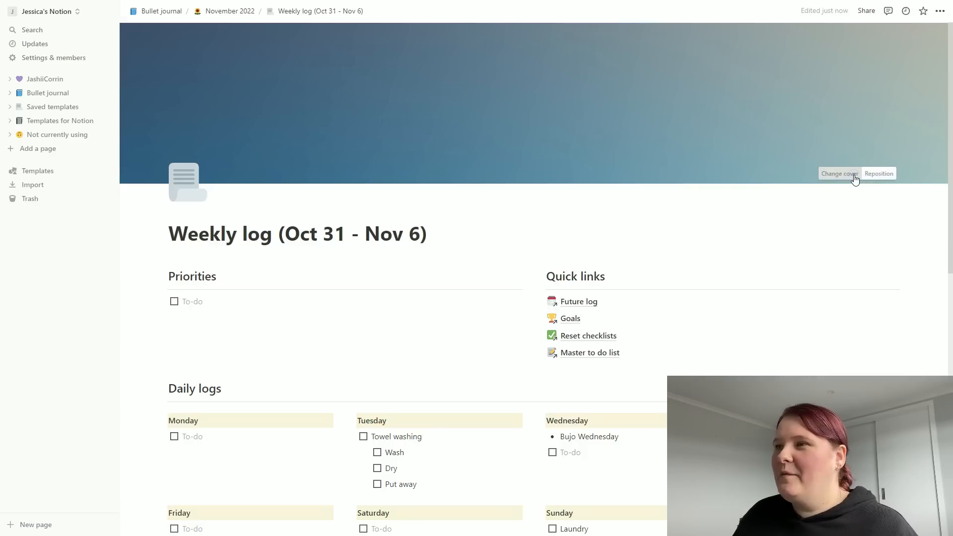
# - Change the weekly log's cover to an Unsplash image found by searching for "sunflowers"
pyautogui.click(853, 177)
pyautogui.click(785, 191)
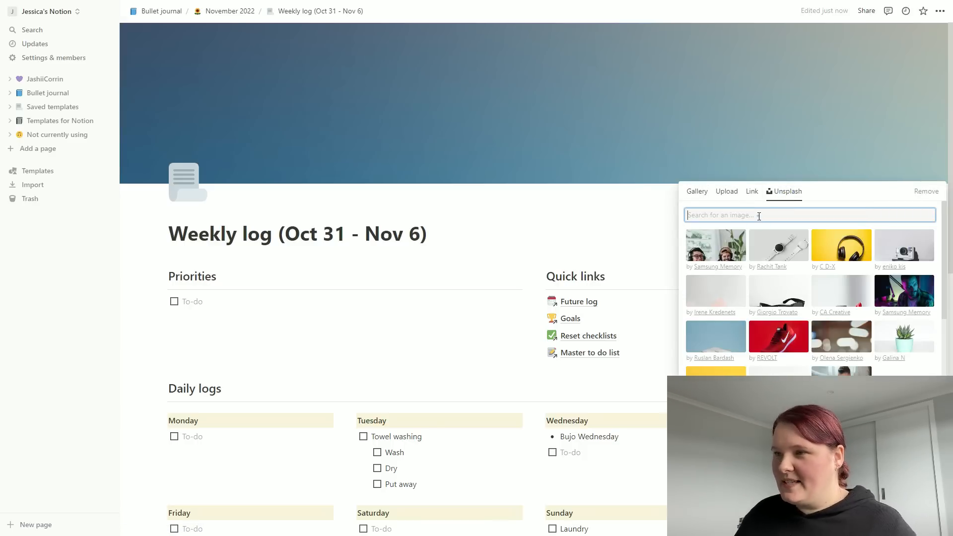
pyautogui.write('sunflowe')
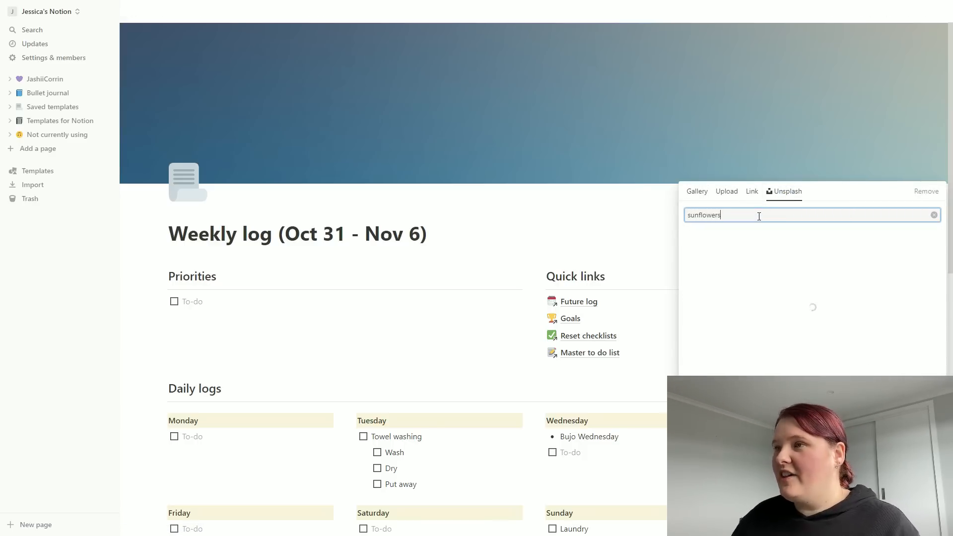
pyautogui.write('rs')
pyautogui.click(841, 243)
# - Go back to the November 2022 page and switch its Future log calendar under This month to November 2022
pyautogui.click(226, 12)
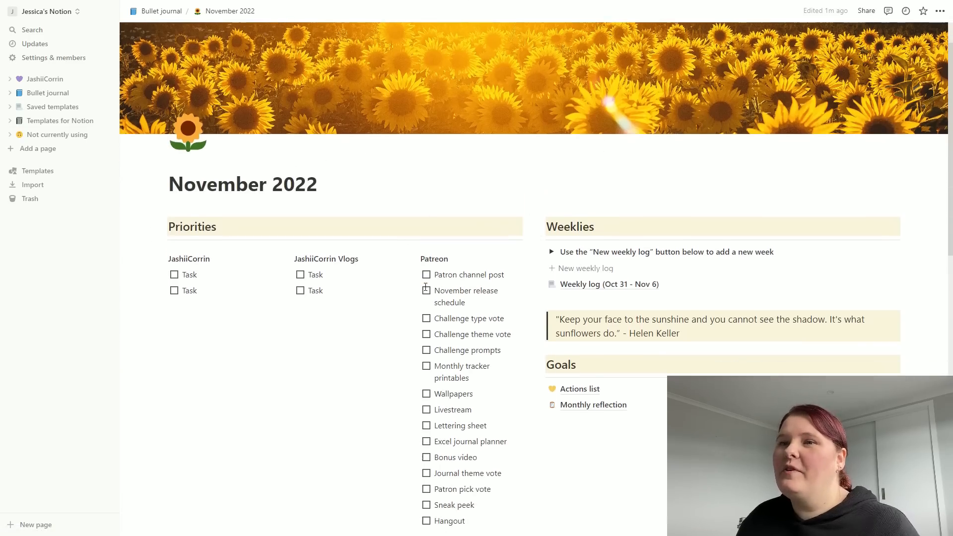
pyautogui.scroll(-1, 249, 327)
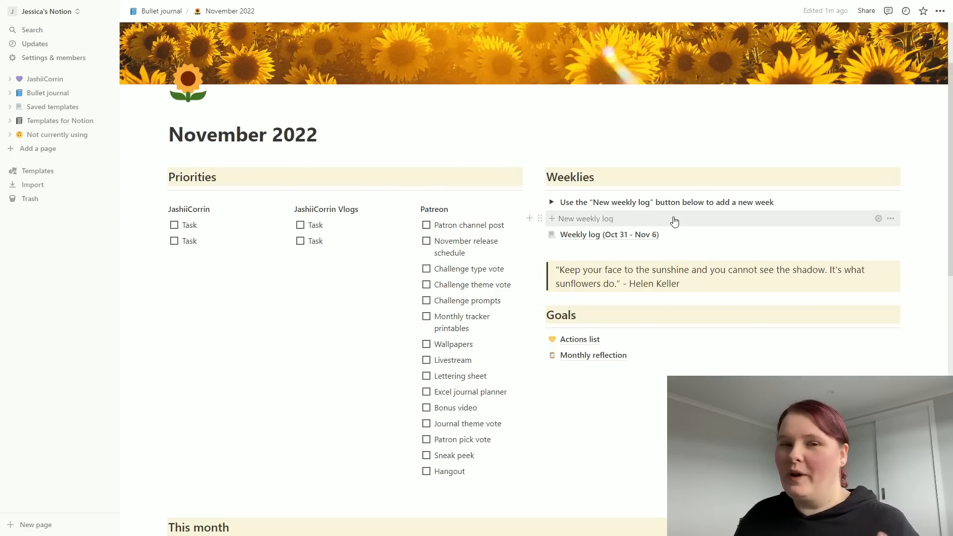
pyautogui.scroll(-2, 674, 220)
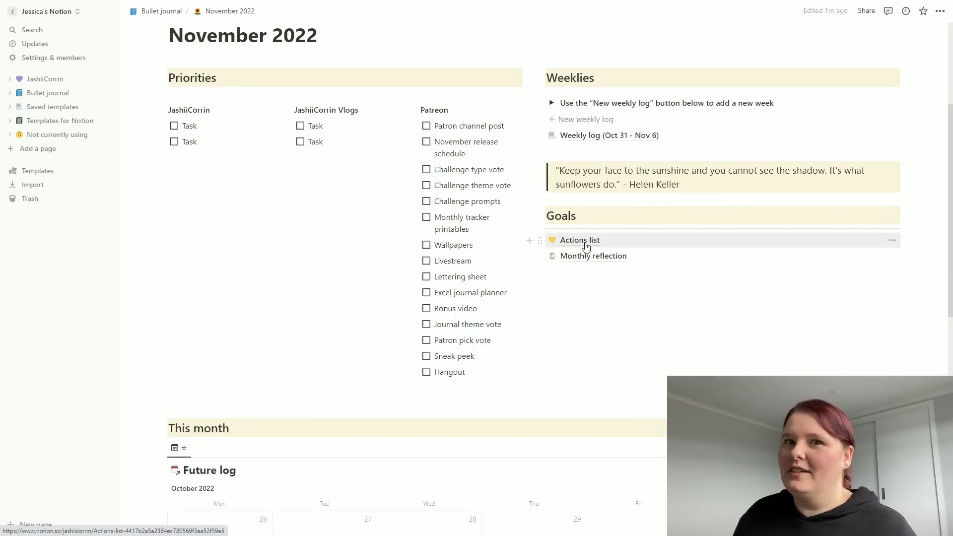
pyautogui.scroll(-1, 620, 280)
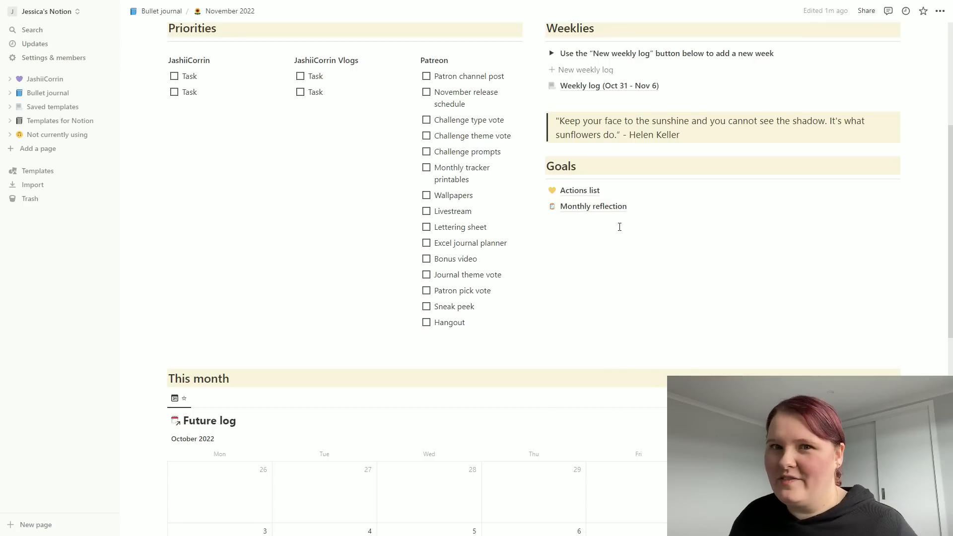
pyautogui.scroll(-6, 620, 227)
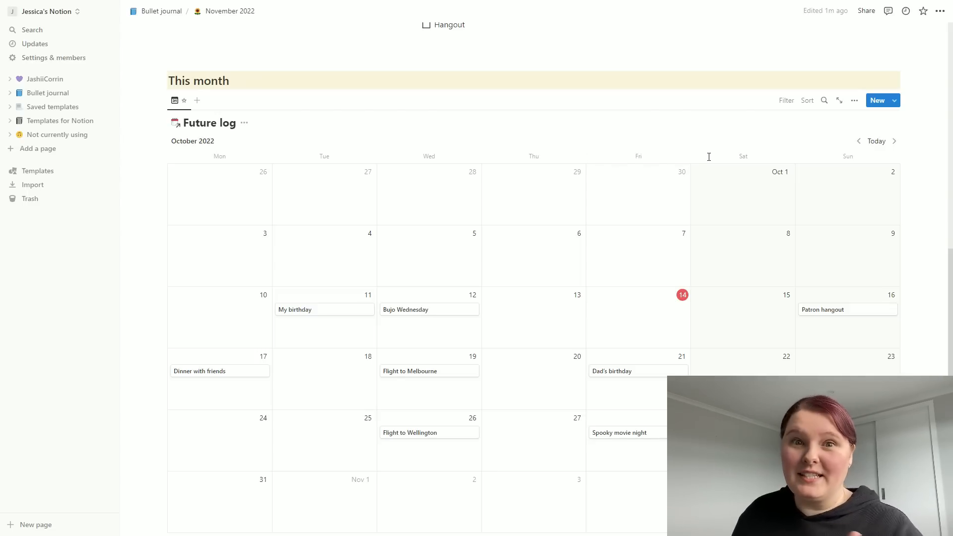
pyautogui.click(894, 142)
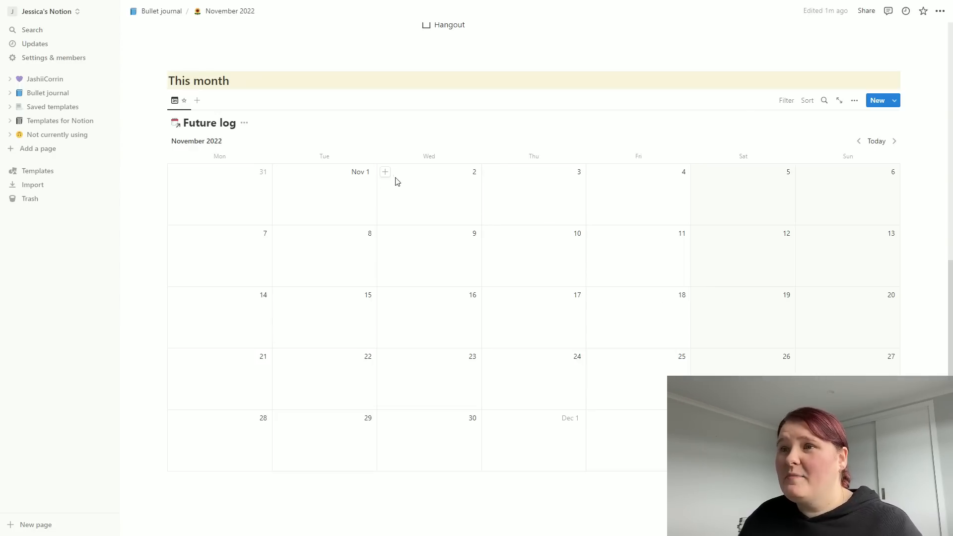
# - Add a "Bujo Wednesday" entry on November 2 in the Future log calendar and copy it to November 9, 16, 23 and 30
pyautogui.click(385, 173)
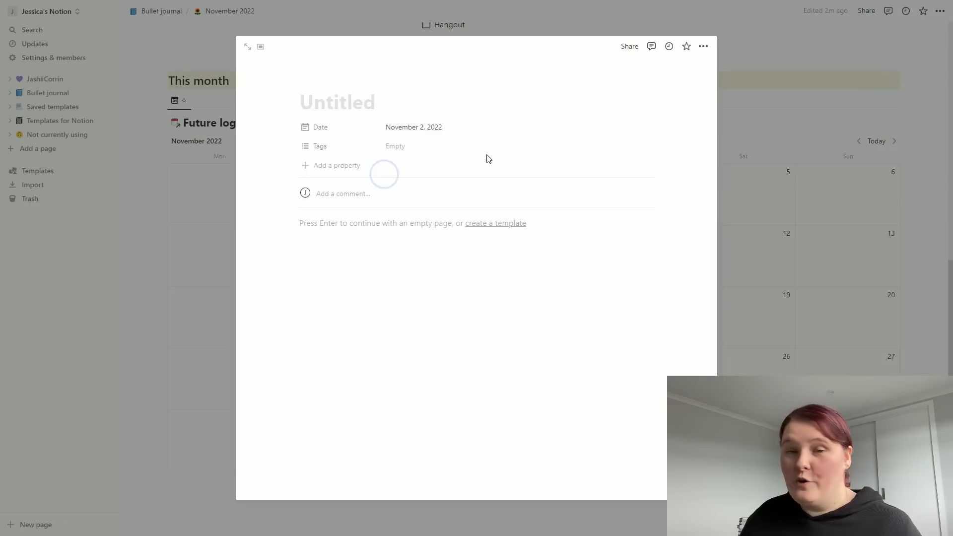
pyautogui.write('Bujo ')
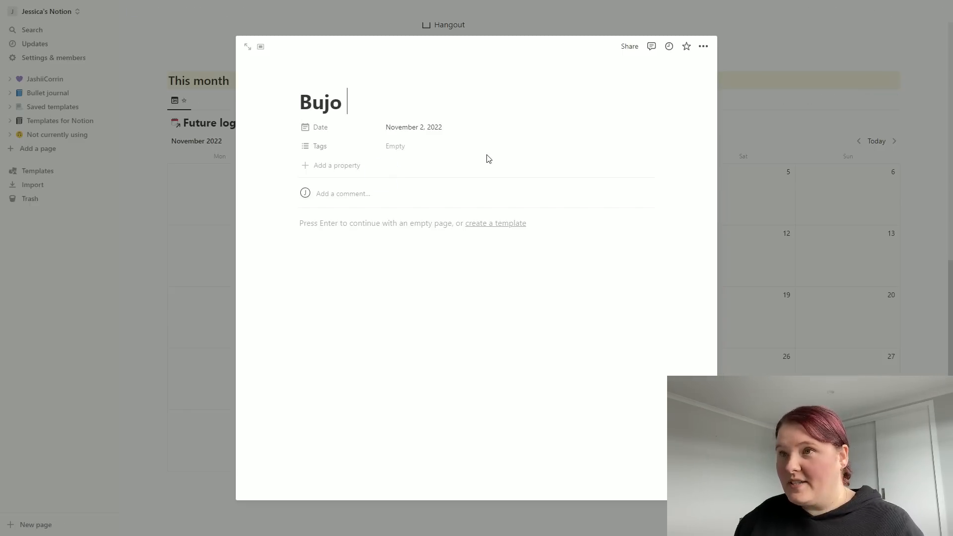
pyautogui.write('Wednesday')
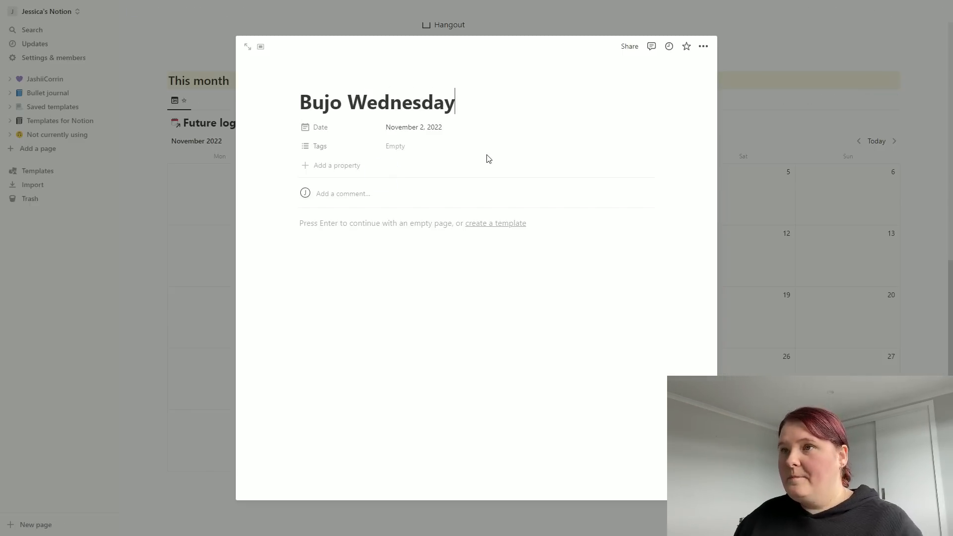
pyautogui.click(730, 120)
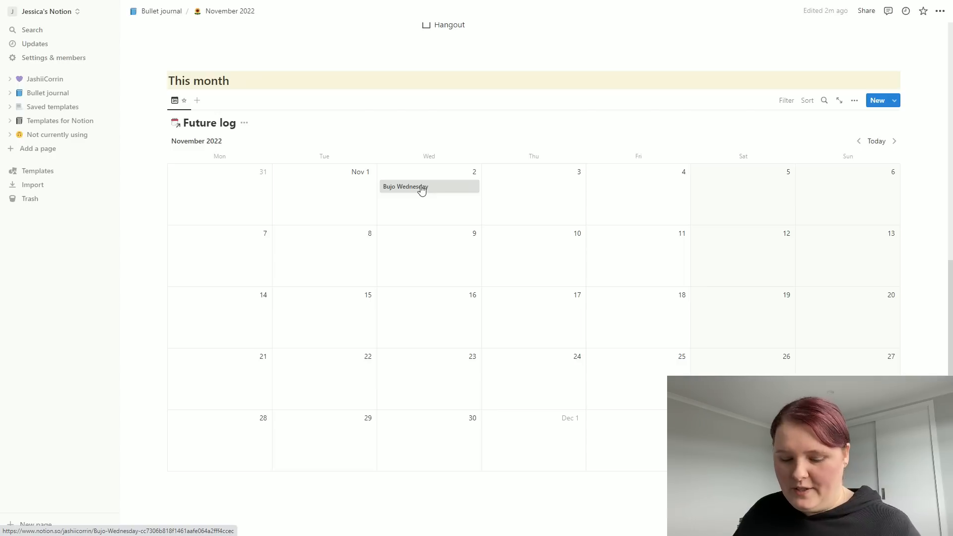
pyautogui.moveTo(421, 189); pyautogui.dragTo(432, 251)
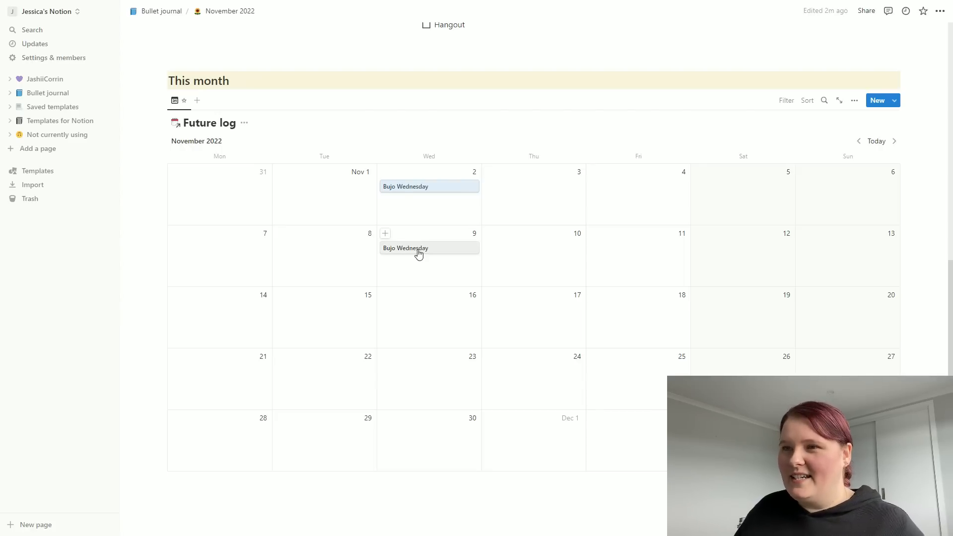
pyautogui.moveTo(420, 248); pyautogui.dragTo(444, 433)
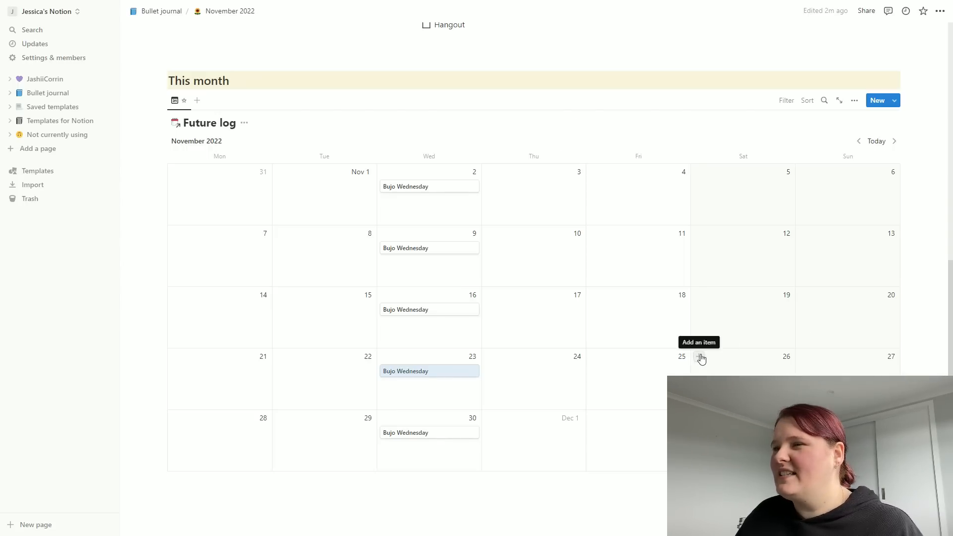
# - Add a "Friendsgiving" entry on November 26 in the Future log calendar
pyautogui.click(701, 357)
pyautogui.write('Fri')
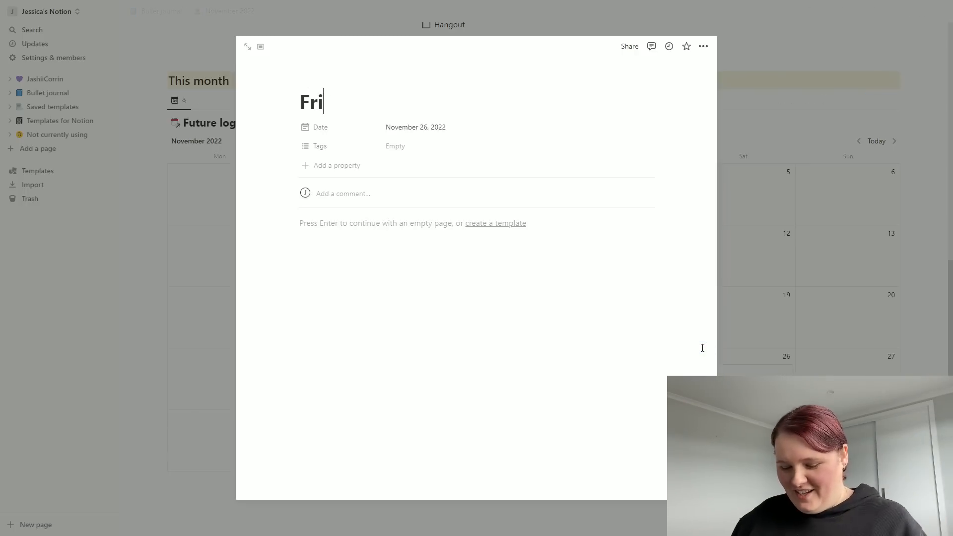
pyautogui.write('endsgiving')
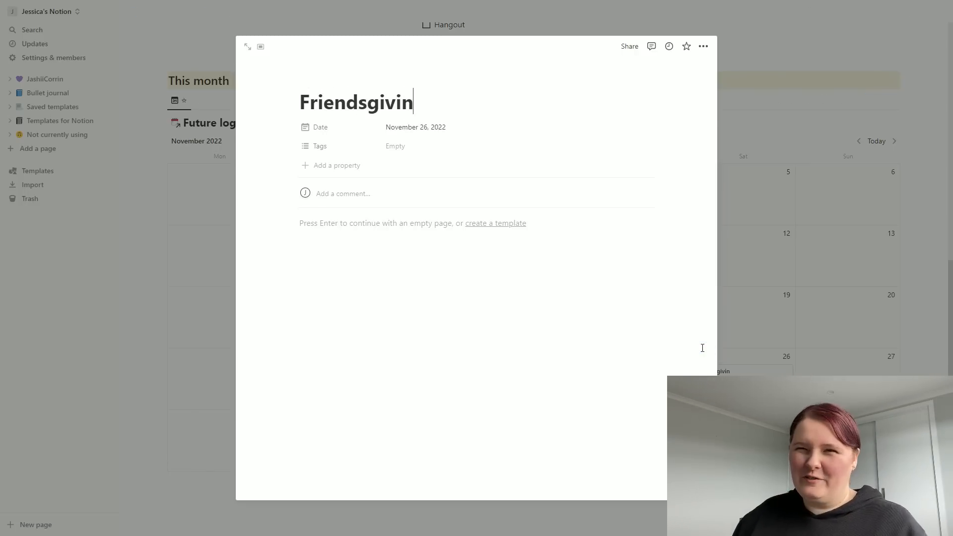
pyautogui.click(780, 126)
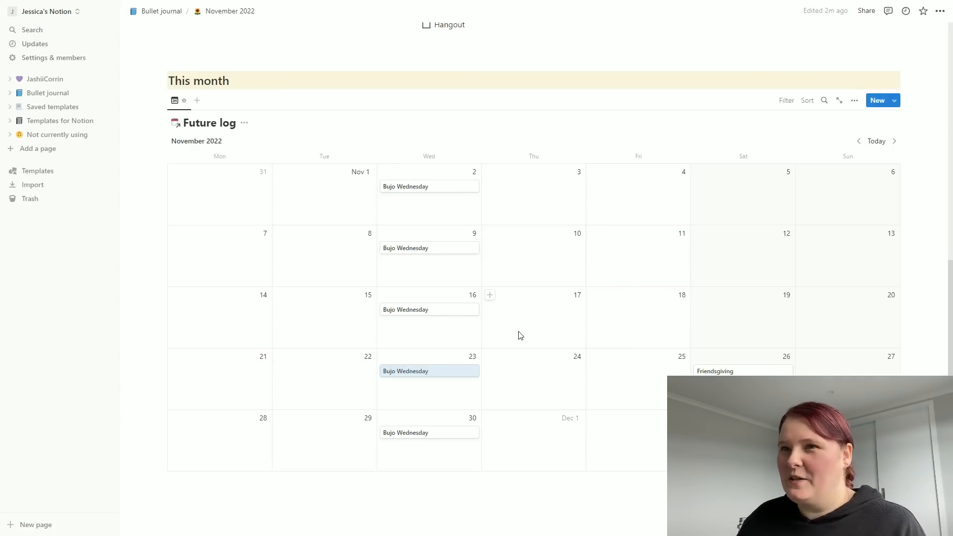
# - On the Bullet journal page, move the November 2022 page below October 2022 in Monthly setups and delete the plain November placeholder
pyautogui.scroll(7, 430, 273)
pyautogui.scroll(4, 305, 224)
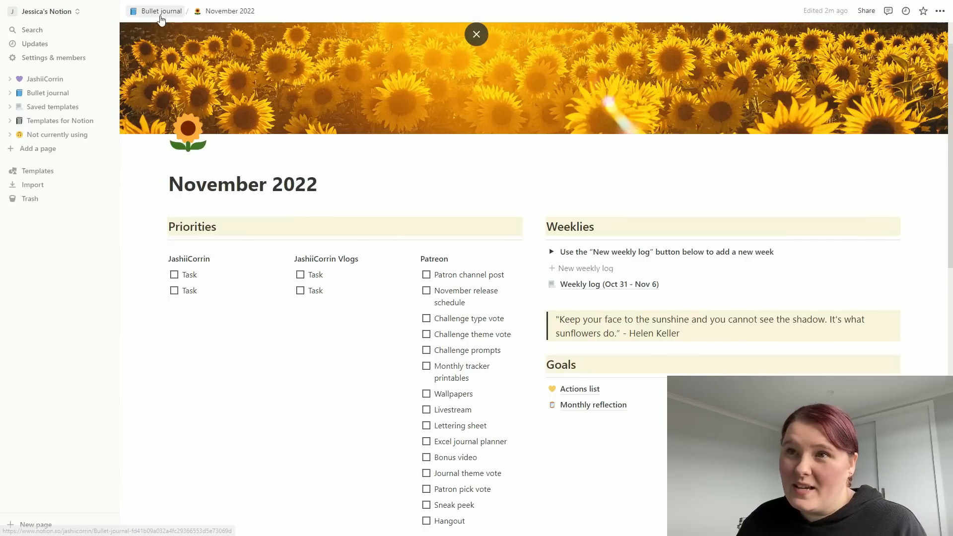
pyautogui.click(160, 11)
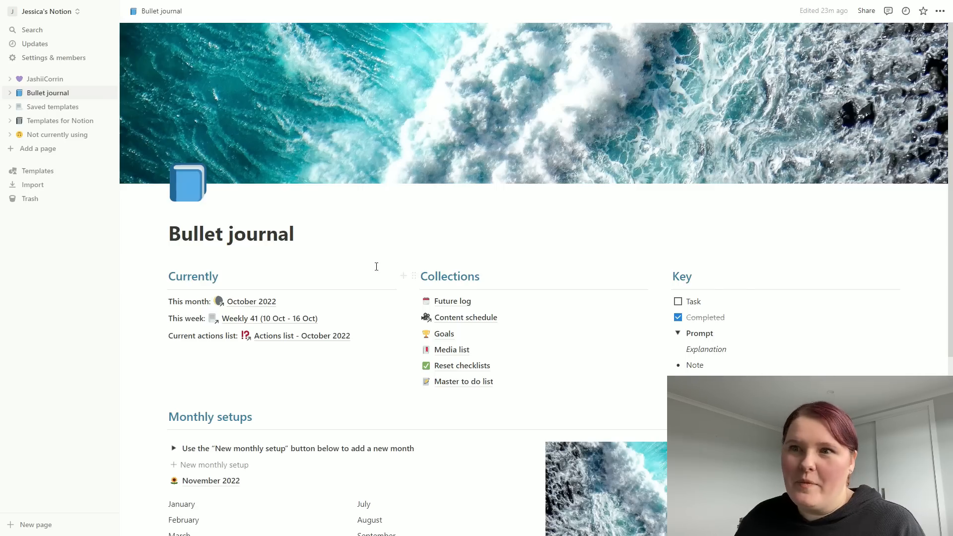
pyautogui.scroll(-3, 351, 278)
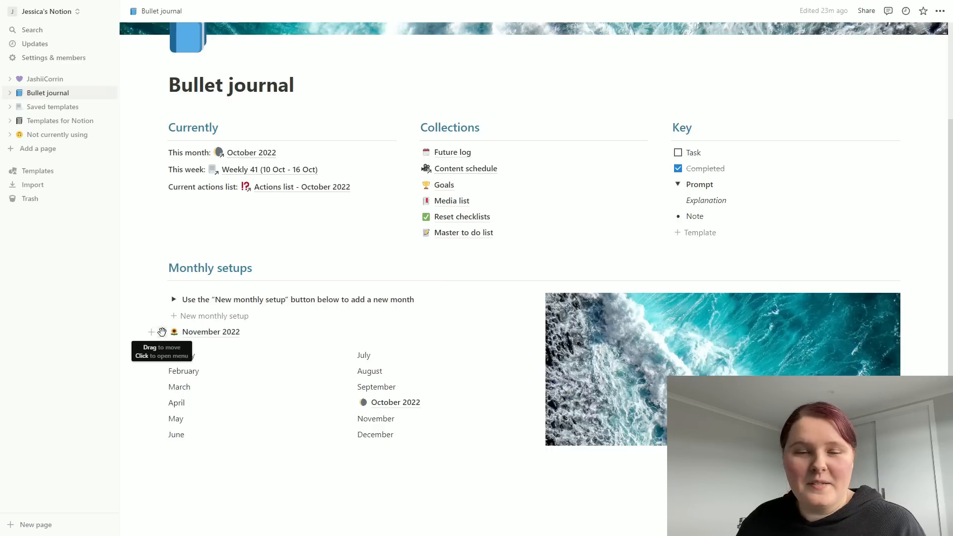
pyautogui.moveTo(162, 332); pyautogui.dragTo(364, 421)
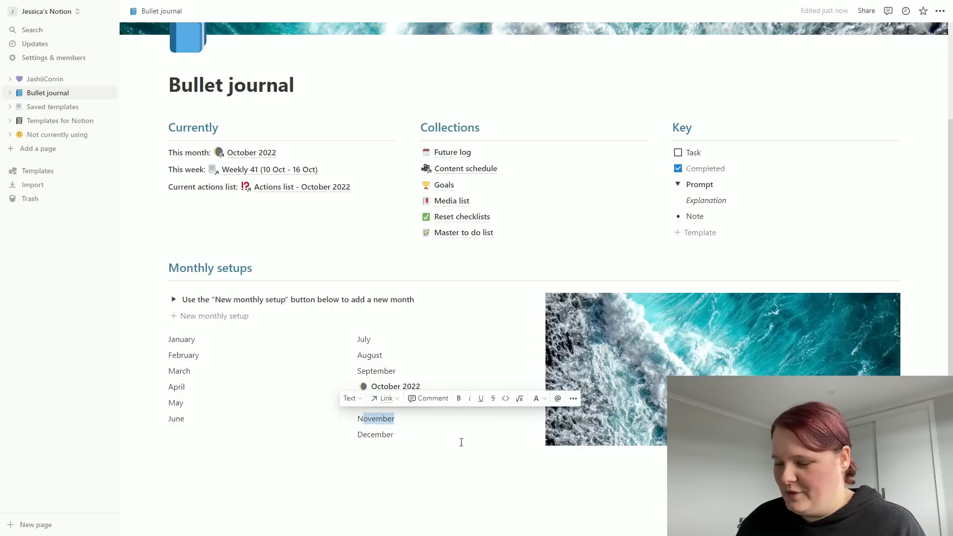
pyautogui.press('BackSpace')
pyautogui.press('BackSpace')
pyautogui.press('BackSpace')
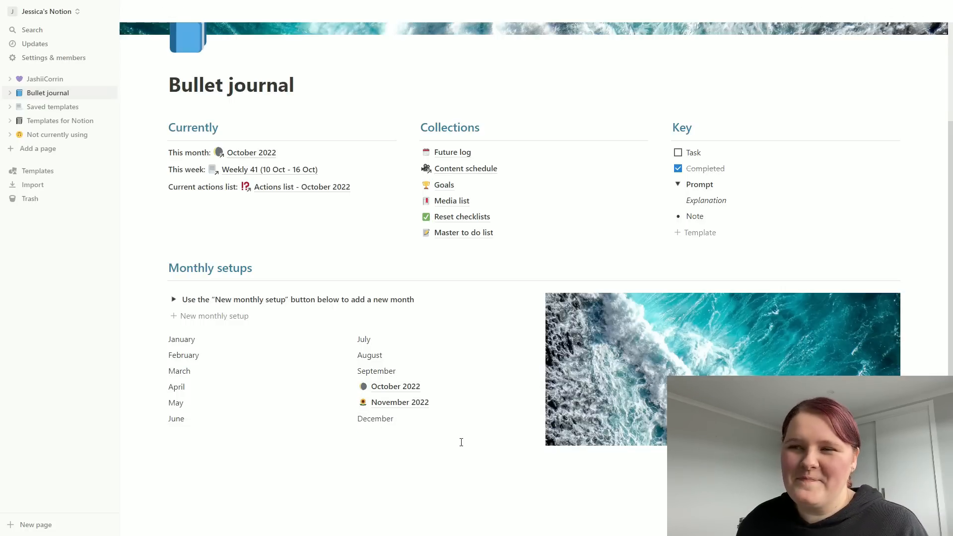
pyautogui.scroll(1, 893, 169)
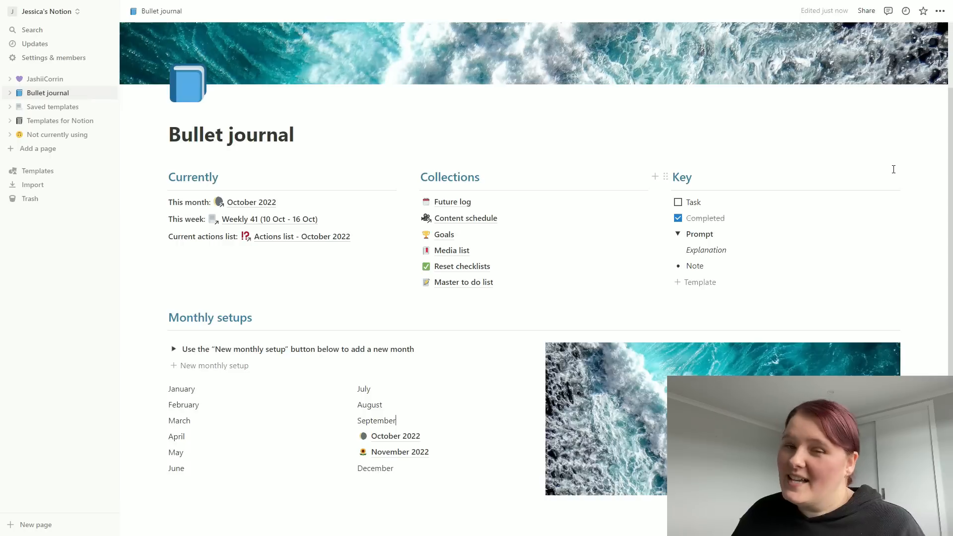